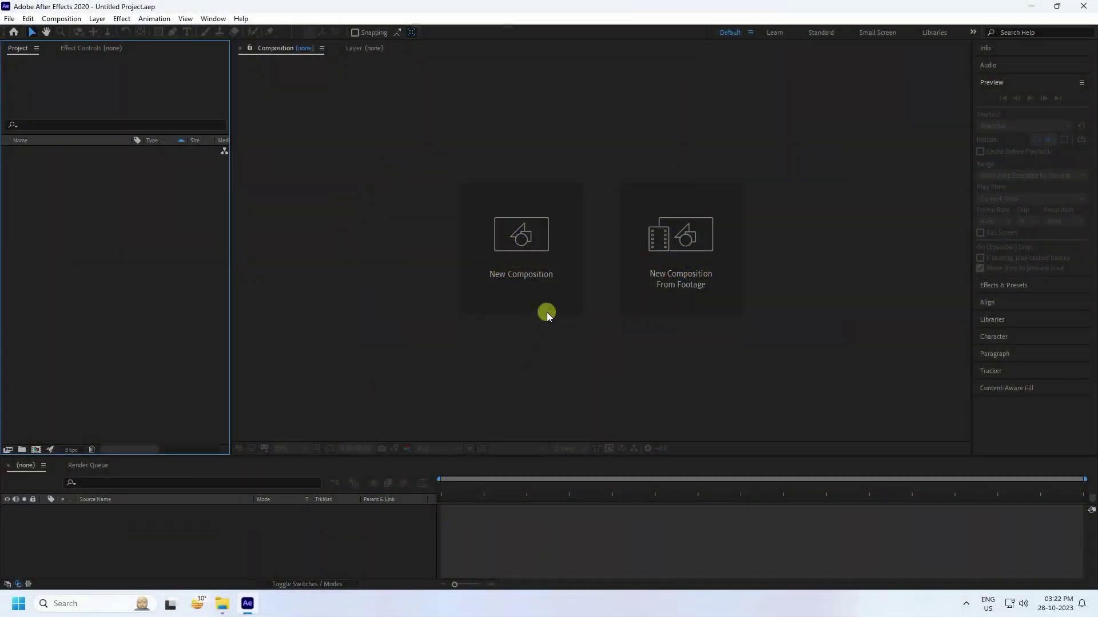
# Create a 1920×1080 composition, Comp 1, and start importing a file into the project
pyautogui.click(541, 282)
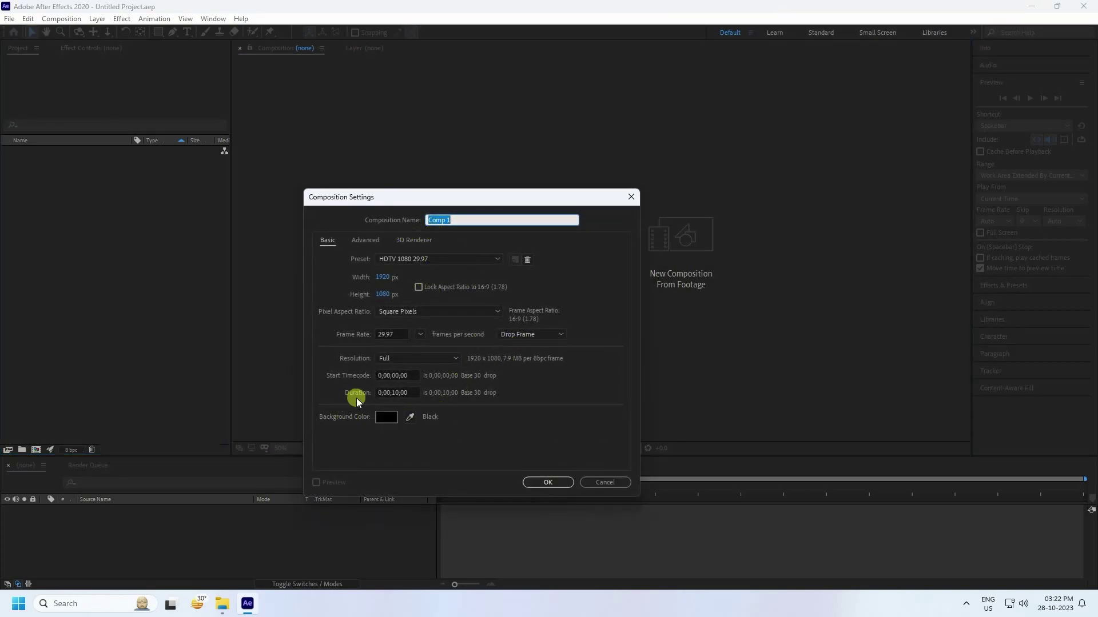
pyautogui.click(530, 483)
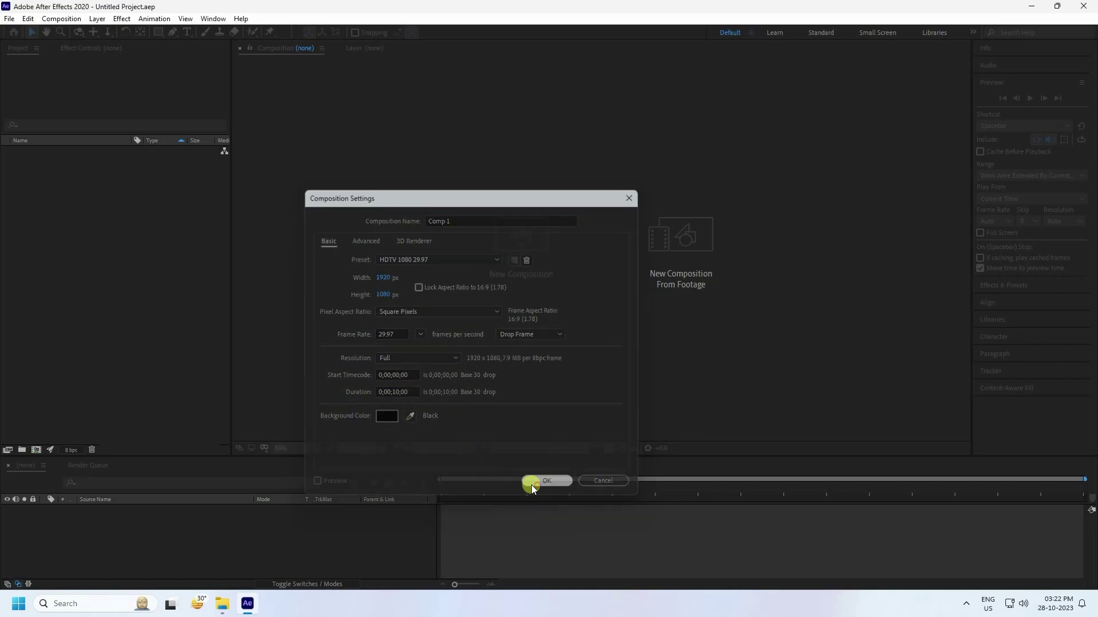
pyautogui.rightClick(77, 251)
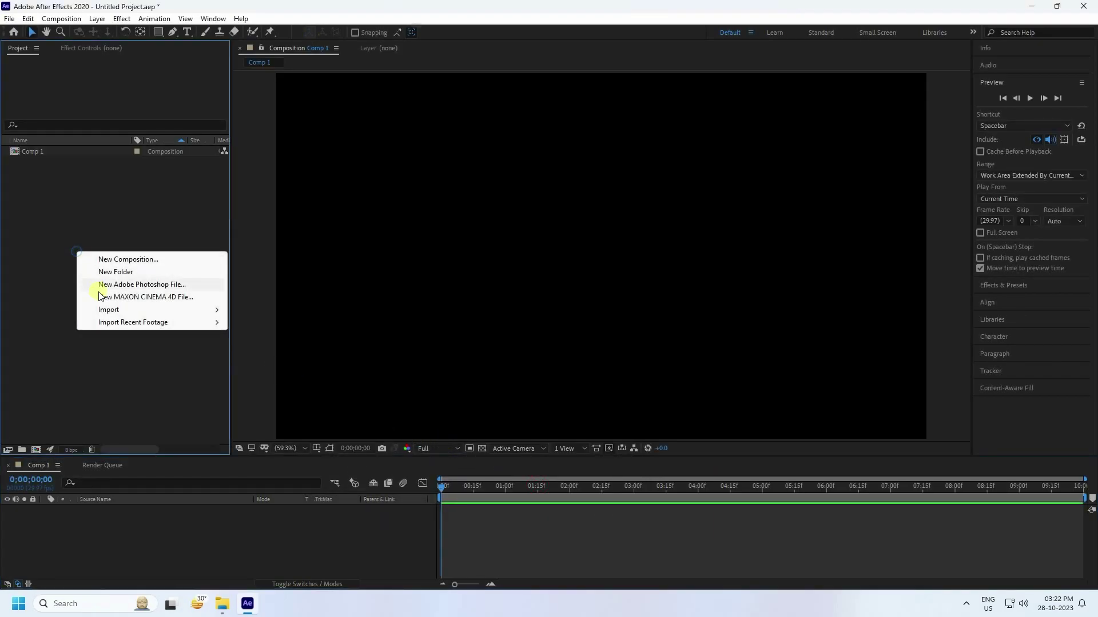
pyautogui.moveTo(108, 309)
pyautogui.click(260, 309)
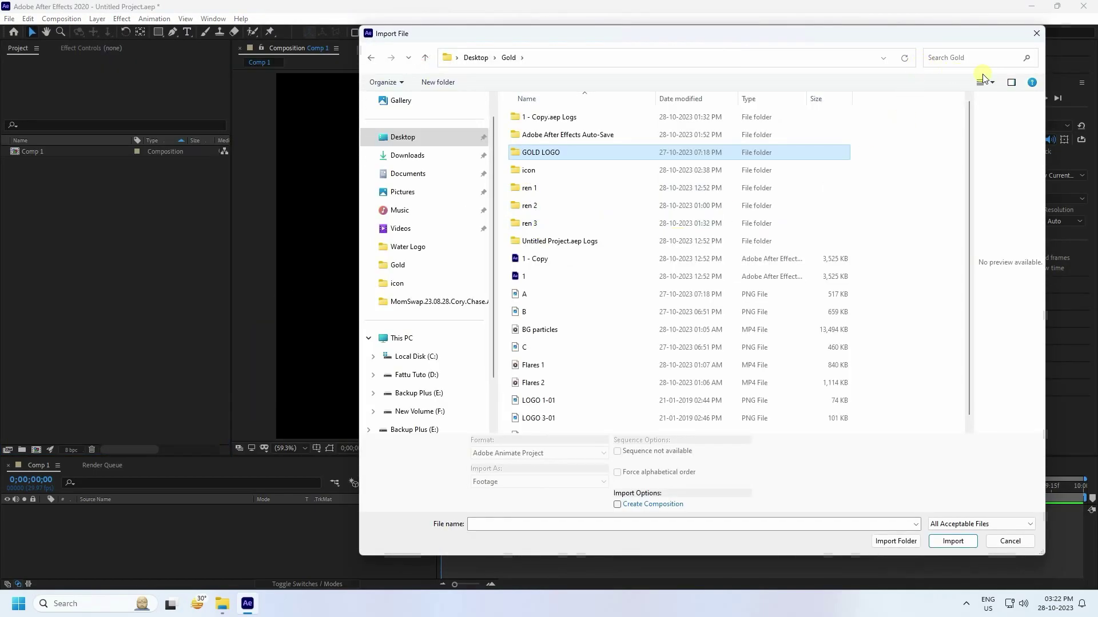
# Import the gold logo image A.png and drag it into the Comp 1 timeline
pyautogui.click(983, 80)
pyautogui.click(1031, 33)
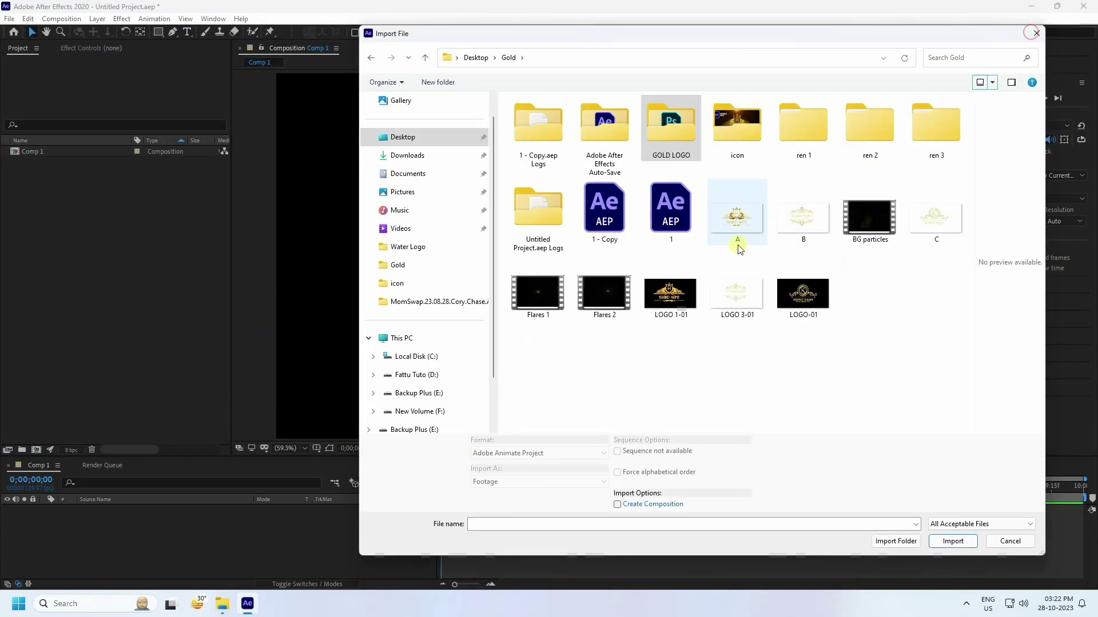
pyautogui.click(735, 220)
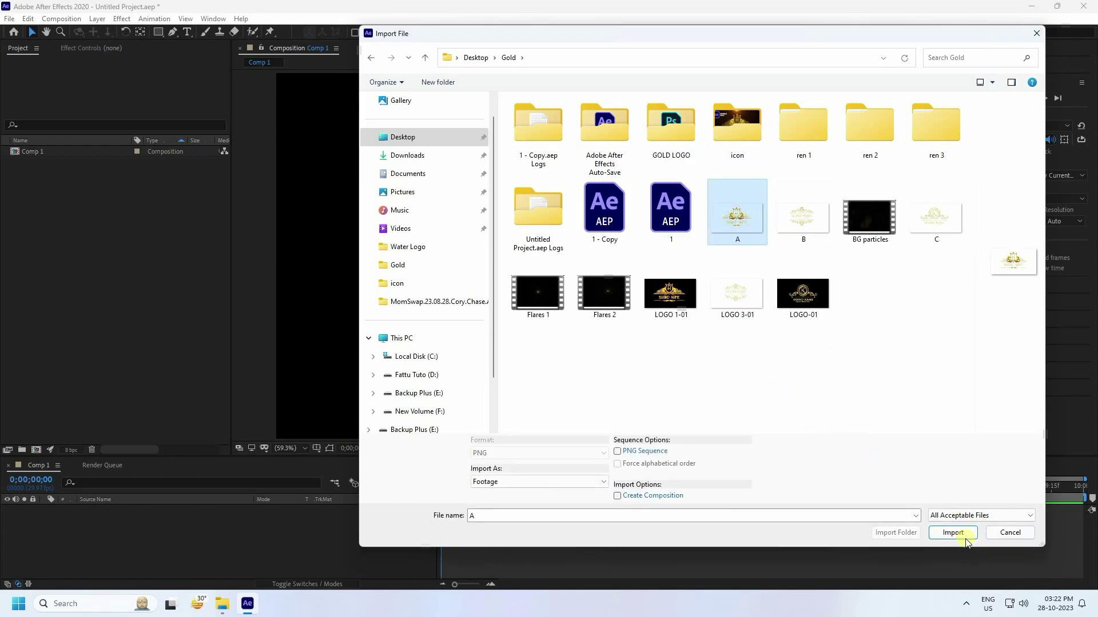
pyautogui.click(965, 540)
pyautogui.moveTo(57, 153); pyautogui.dragTo(194, 534)
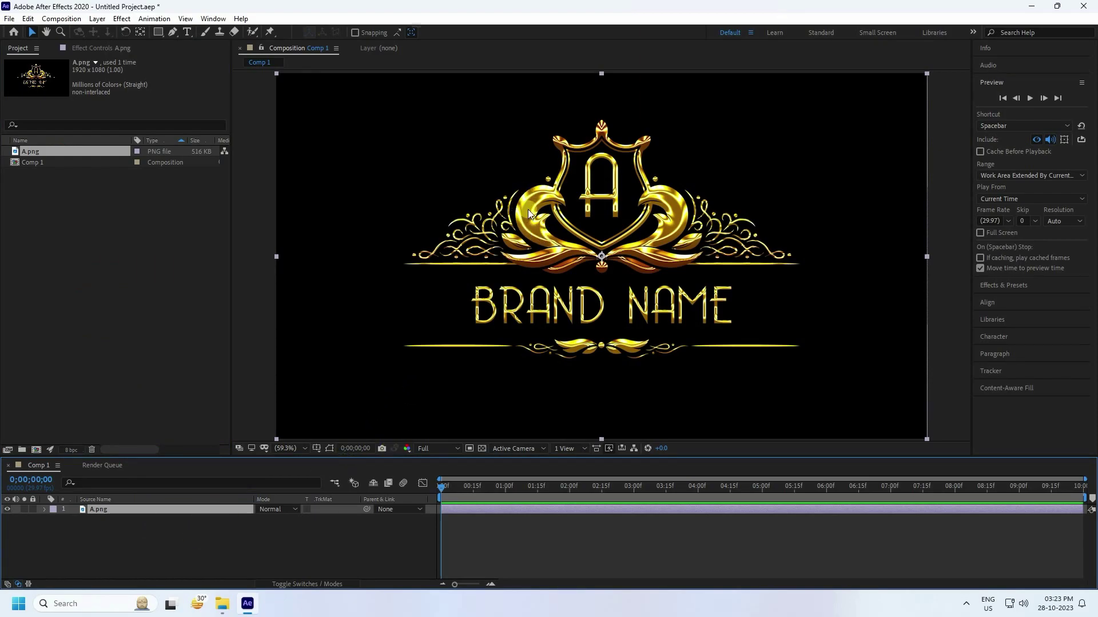
# Add a new black solid layer, Black Solid 1, to Comp 1
pyautogui.click(74, 465)
pyautogui.rightClick(96, 543)
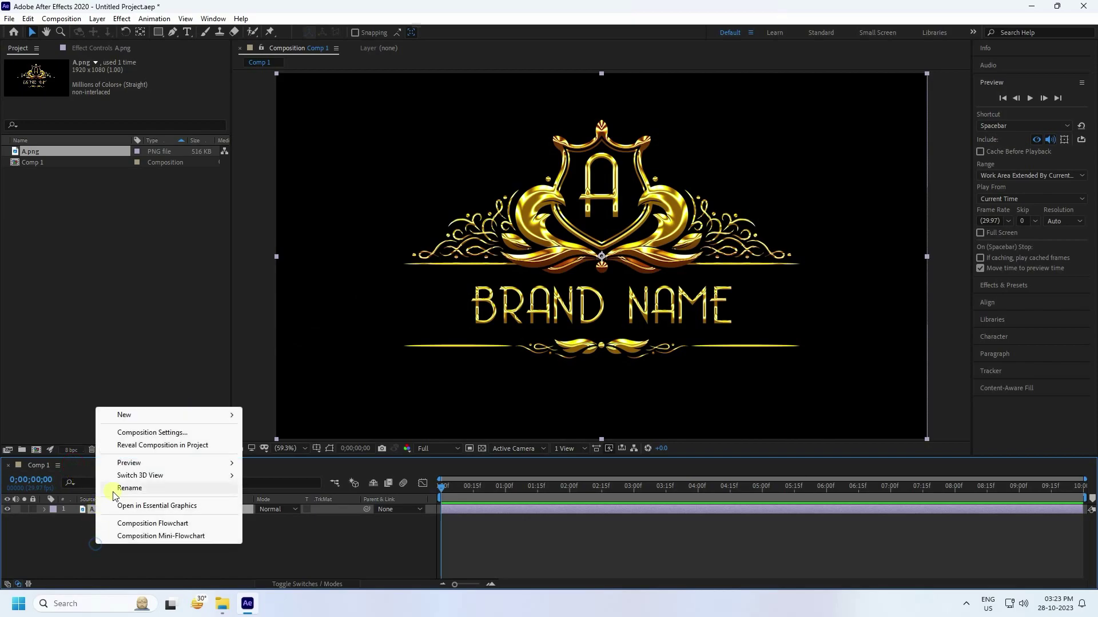
pyautogui.click(122, 415)
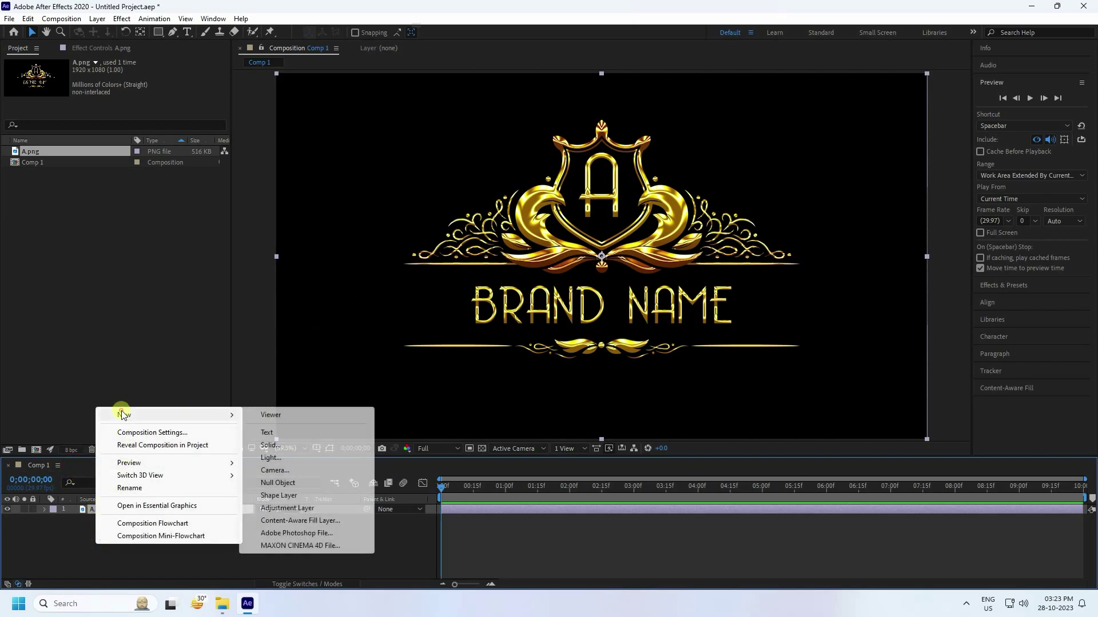
pyautogui.click(271, 445)
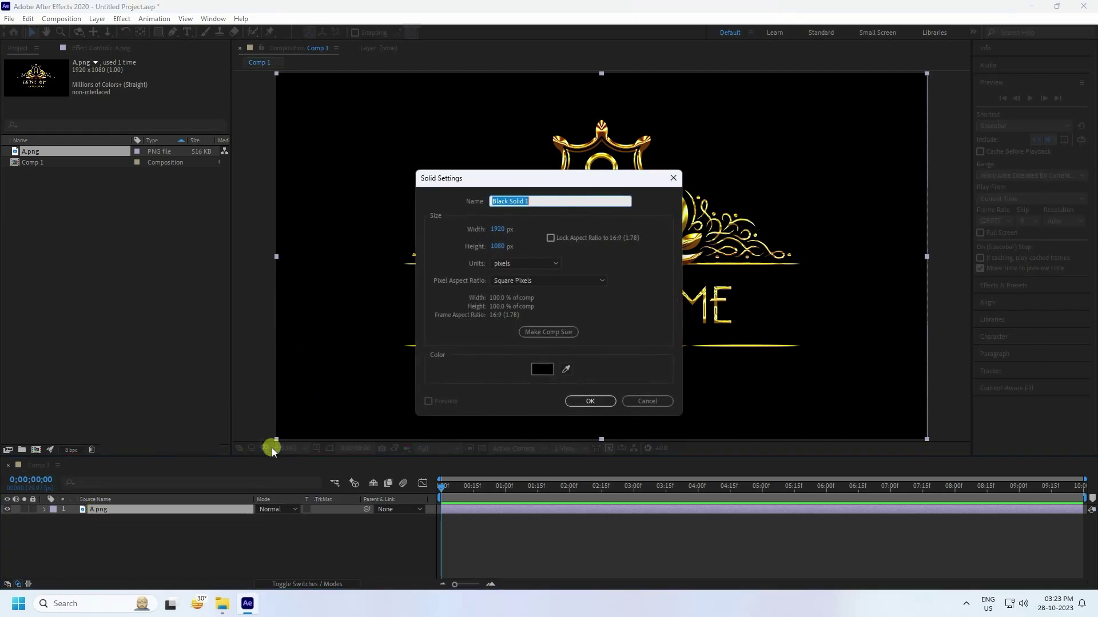
pyautogui.click(604, 407)
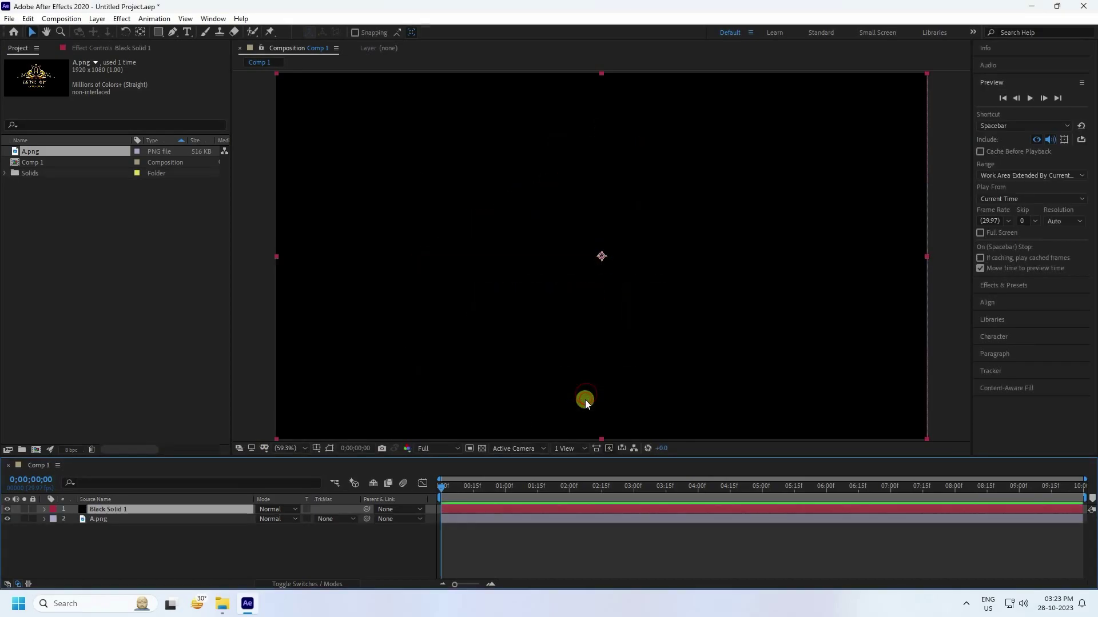
# Find Fractal Noise in Effects & Presets and apply it to Black Solid 1
pyautogui.click(996, 287)
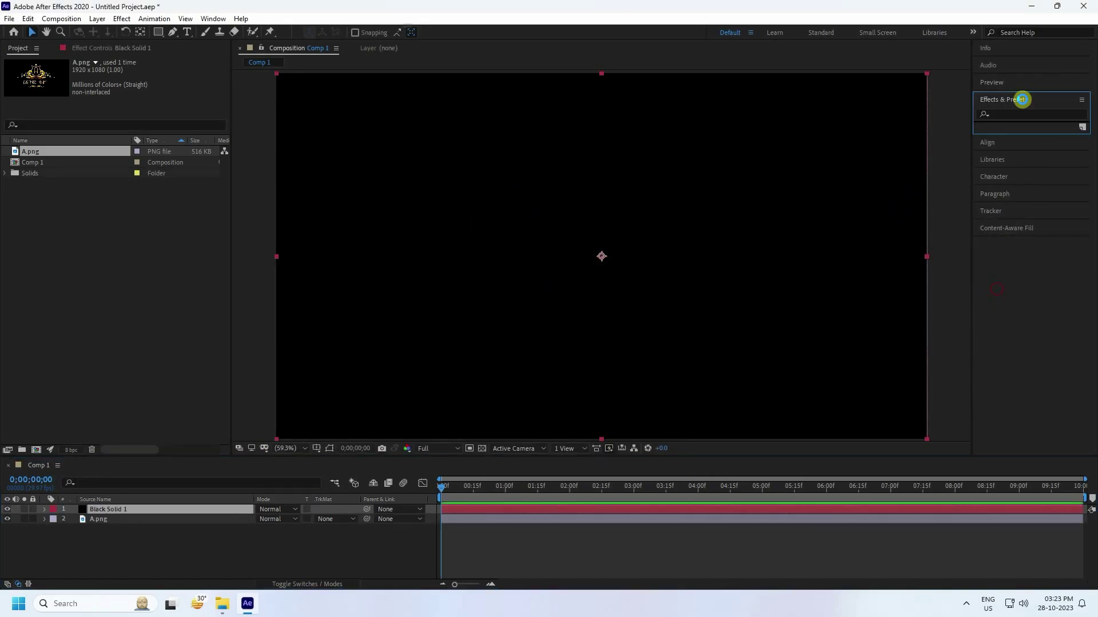
pyautogui.click(1015, 118)
pyautogui.click(1012, 114)
pyautogui.write('frac')
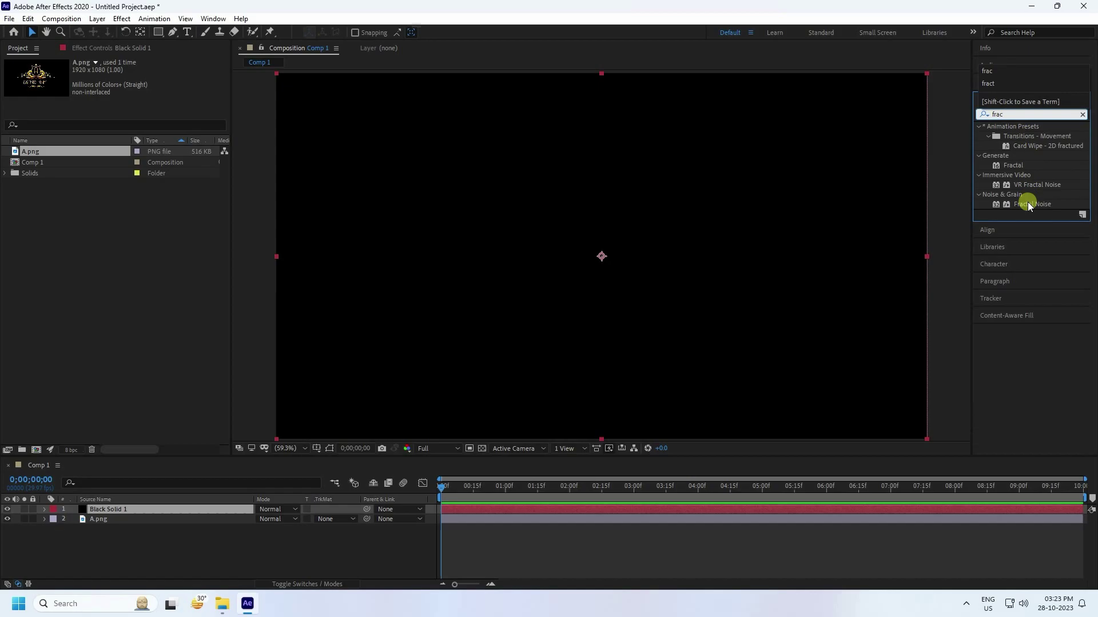
pyautogui.moveTo(1028, 204); pyautogui.dragTo(132, 508)
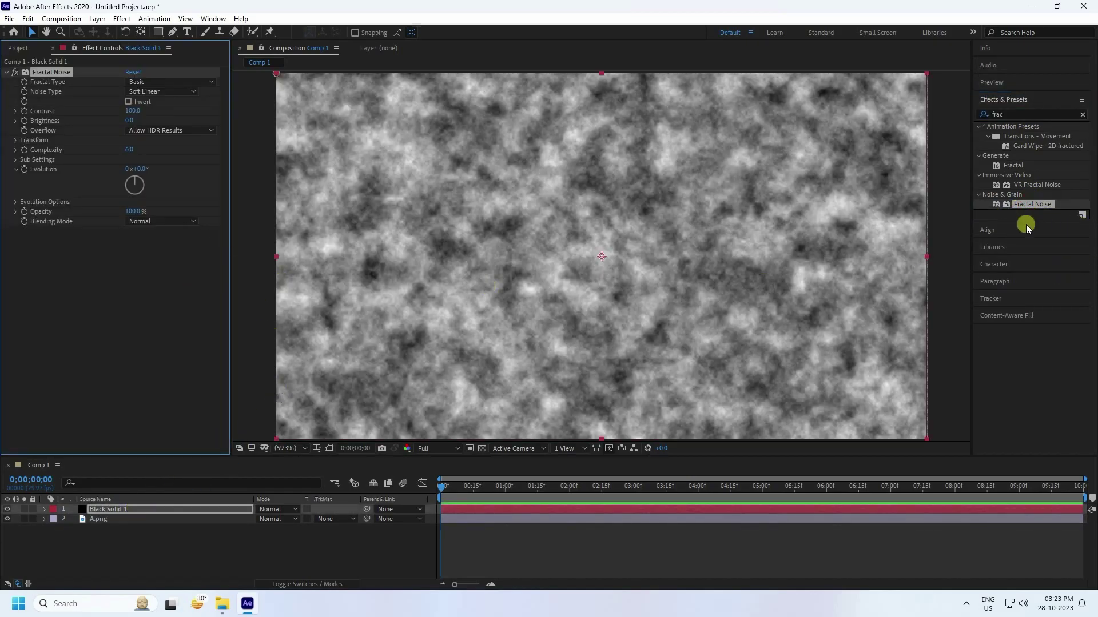
# Apply Posterize to the noise solid with Level set to 2
pyautogui.click(1008, 114)
pyautogui.write('pos')
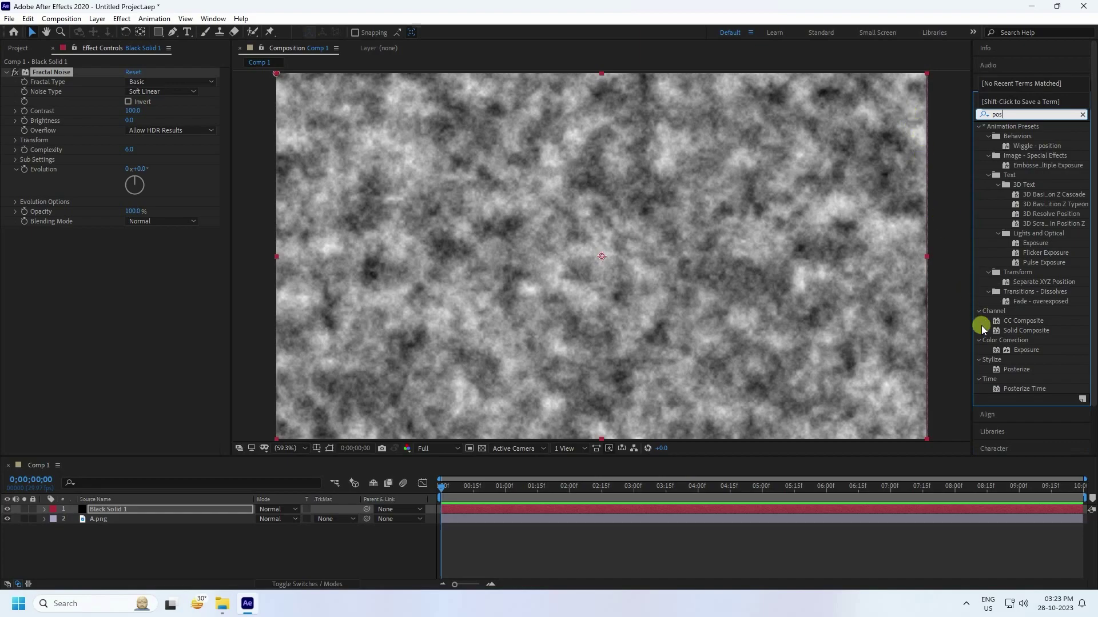
pyautogui.moveTo(1016, 369); pyautogui.dragTo(149, 313)
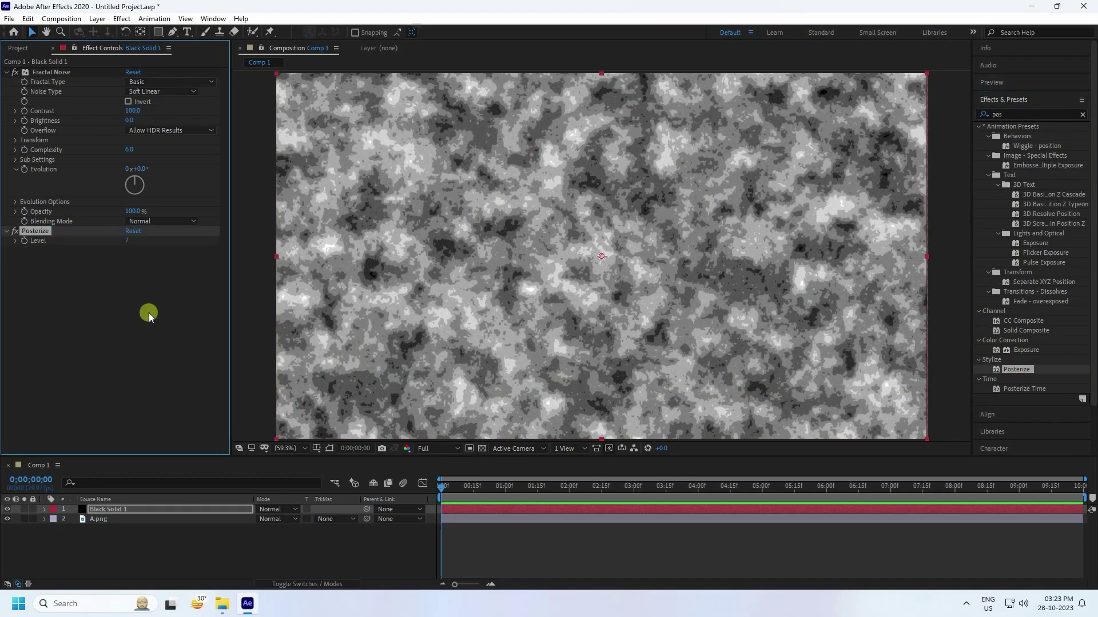
pyautogui.click(127, 247)
pyautogui.write('2')
pyautogui.press('Return')
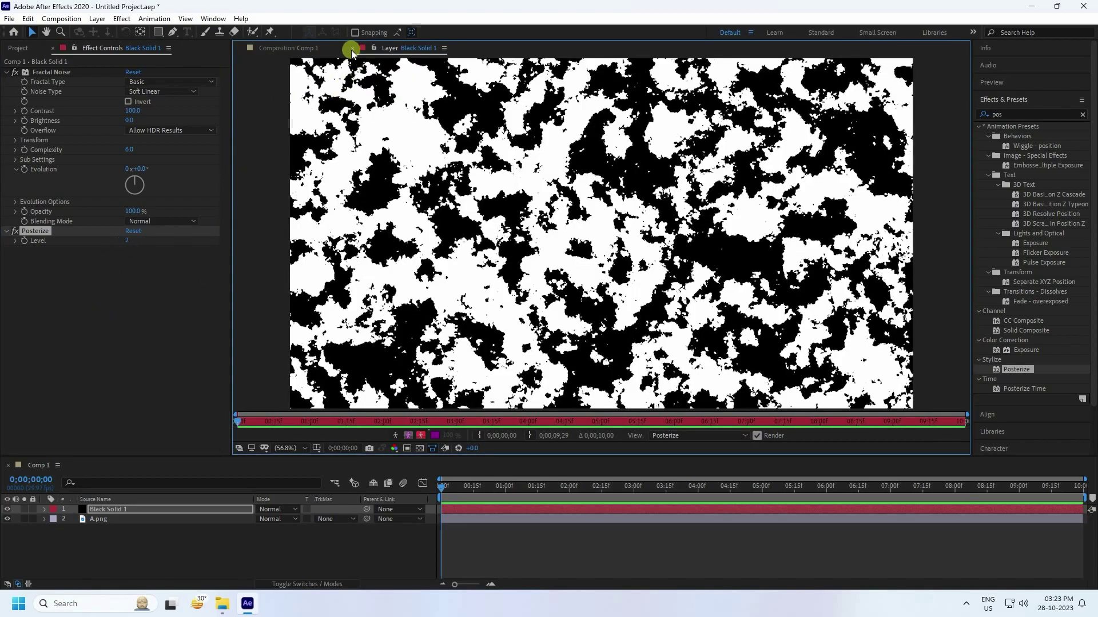
# Back in Comp 1, add Gaussian Blur (Legacy) to the noise solid
pyautogui.click(351, 49)
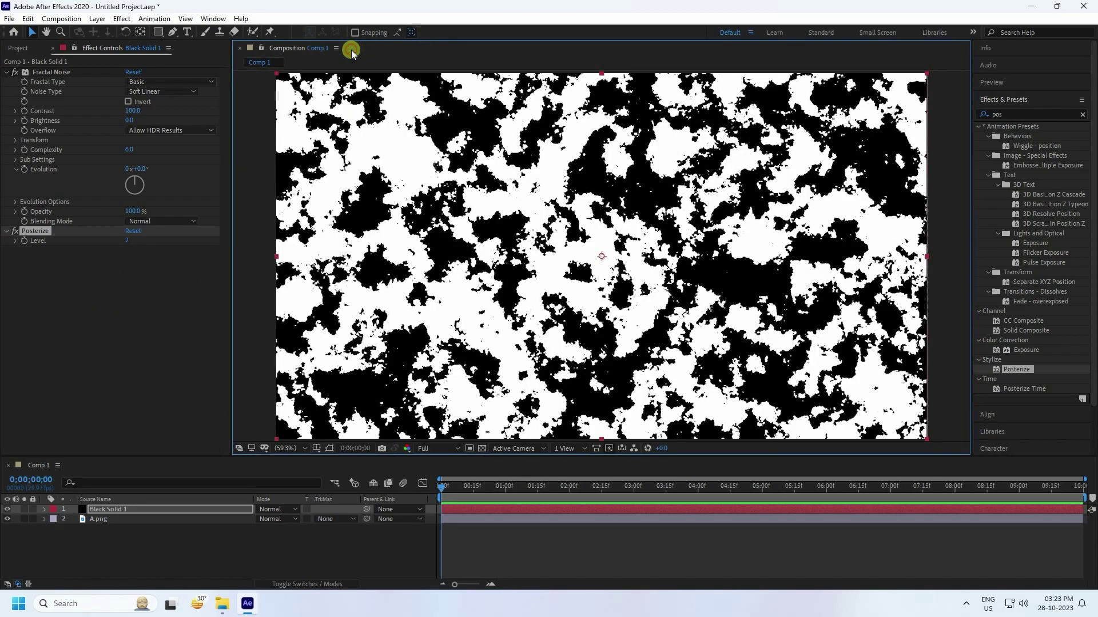
pyautogui.click(1017, 113)
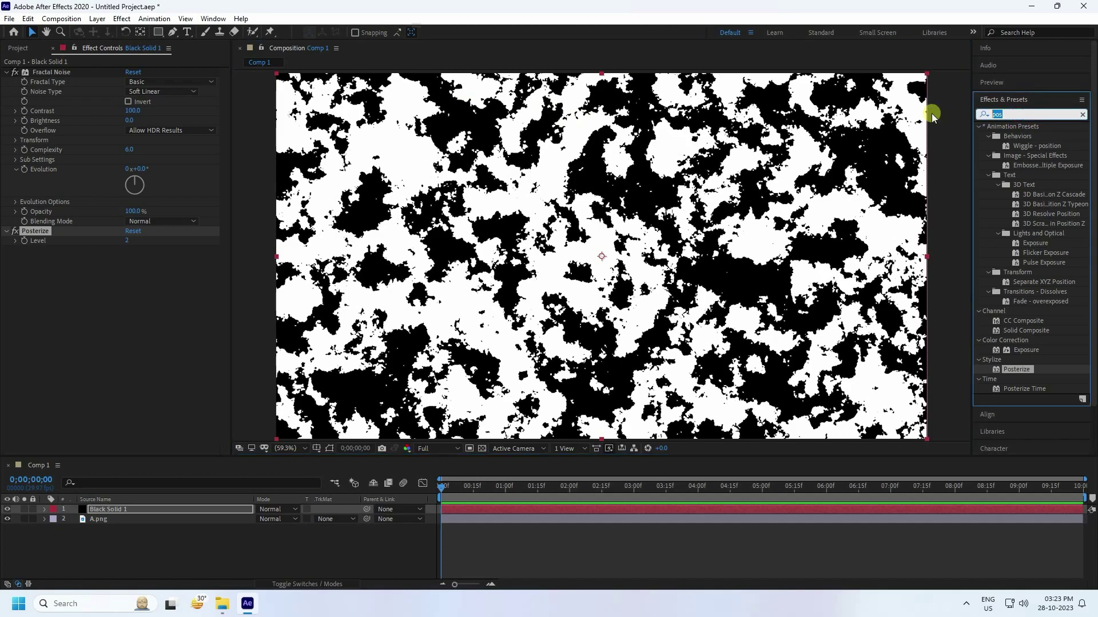
pyautogui.write('bl')
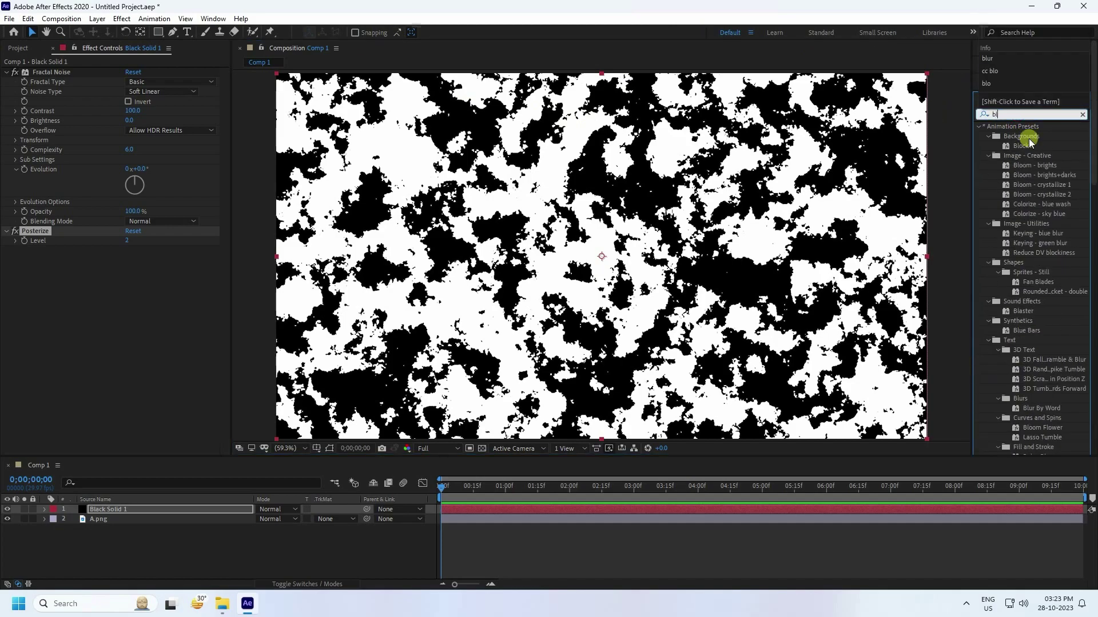
pyautogui.write('ur')
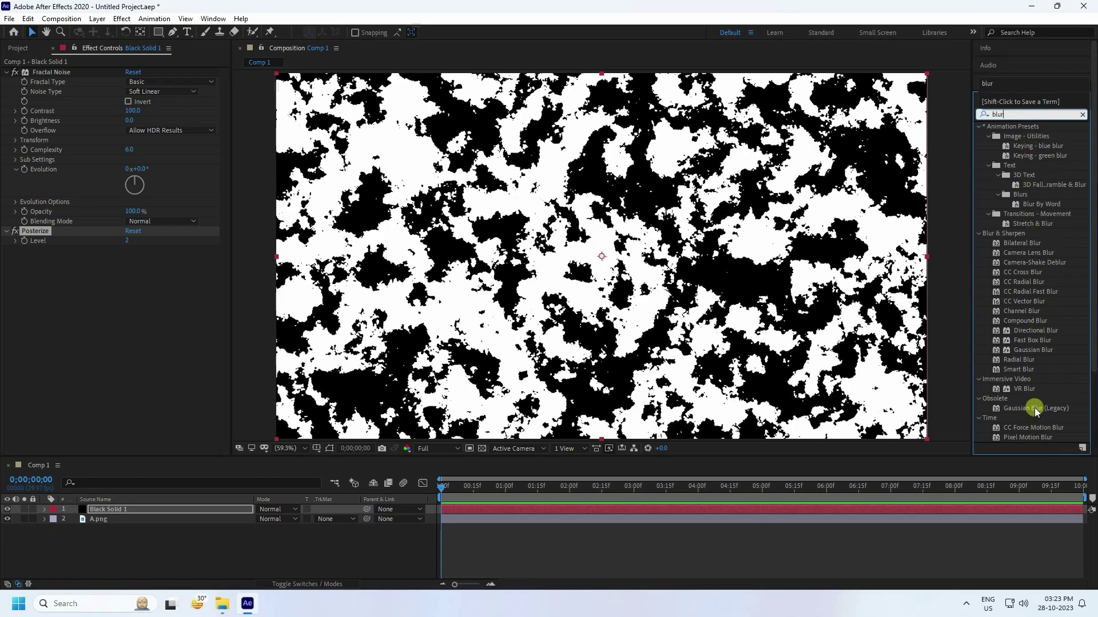
pyautogui.moveTo(1034, 407); pyautogui.dragTo(87, 350)
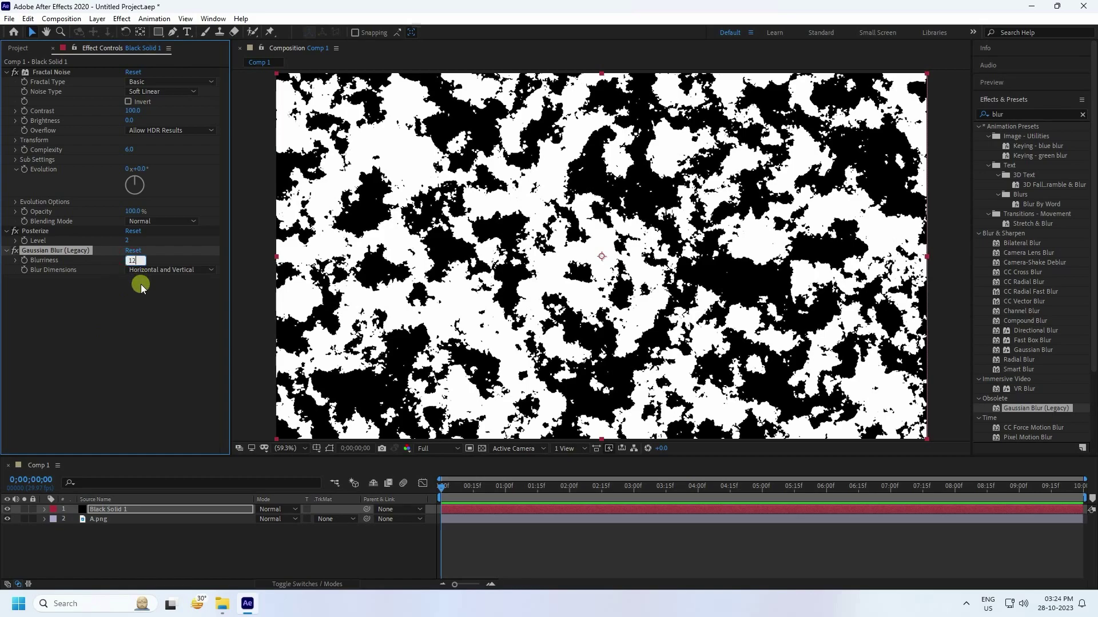
# Set Gaussian Blur Blurriness to 12 and Fractal Noise Contrast to 125
pyautogui.write('12')
pyautogui.press('Return')
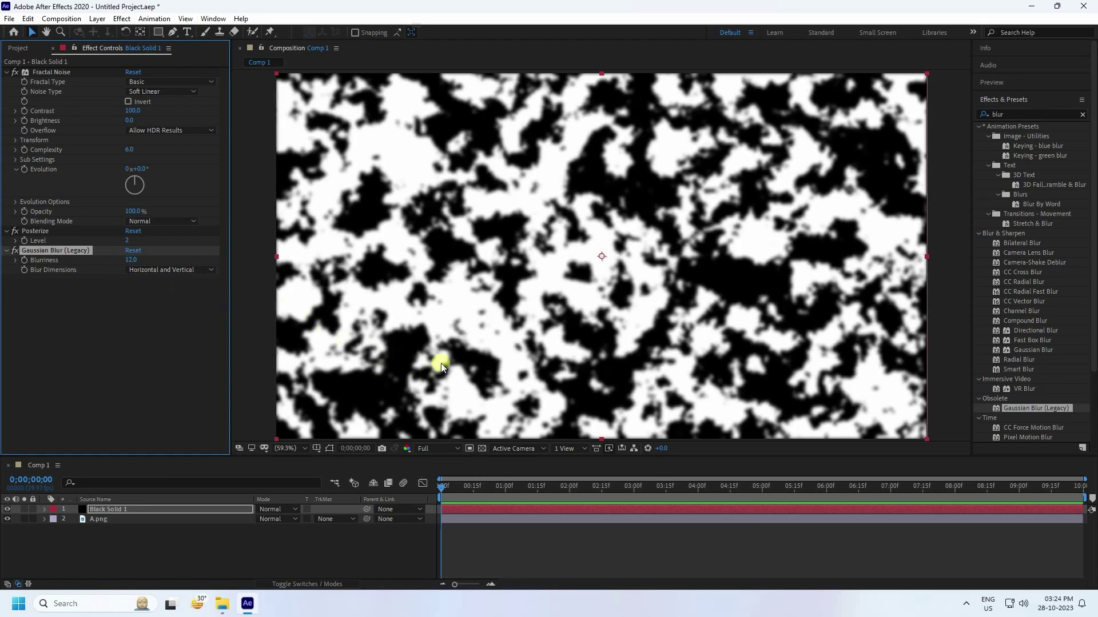
pyautogui.press('Return')
pyautogui.moveTo(134, 111)
pyautogui.mouseDown()
pyautogui.moveTo(37, 117)
pyautogui.moveTo(139, 123)
pyautogui.mouseUp()
# At the 0;00;07;00 mark, set Fractal Noise Brightness to 50
pyautogui.click(134, 121)
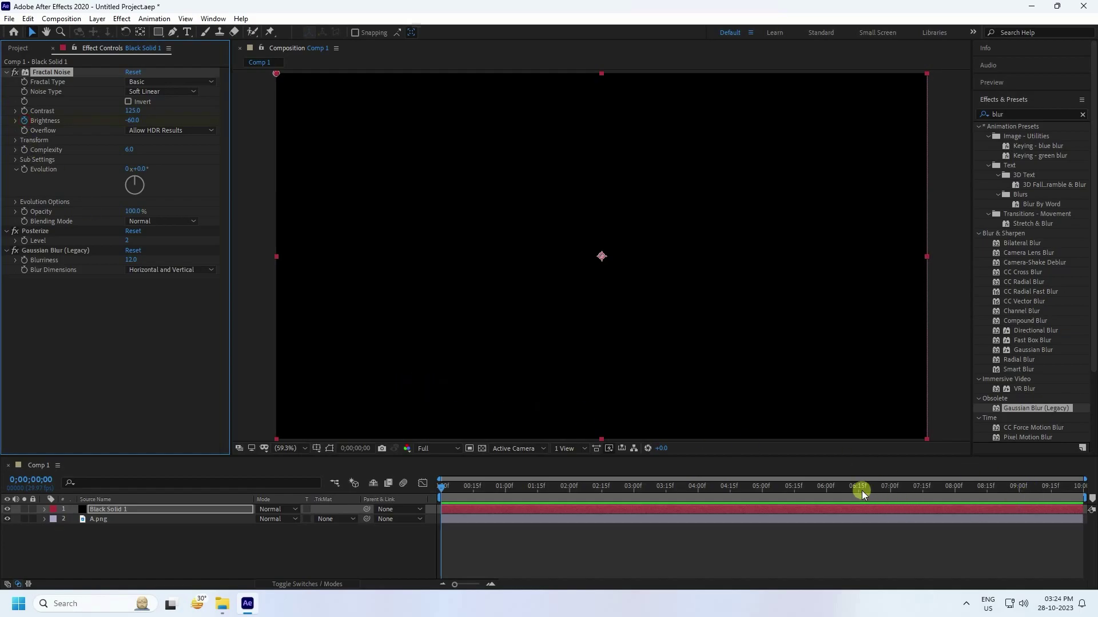
pyautogui.click(890, 486)
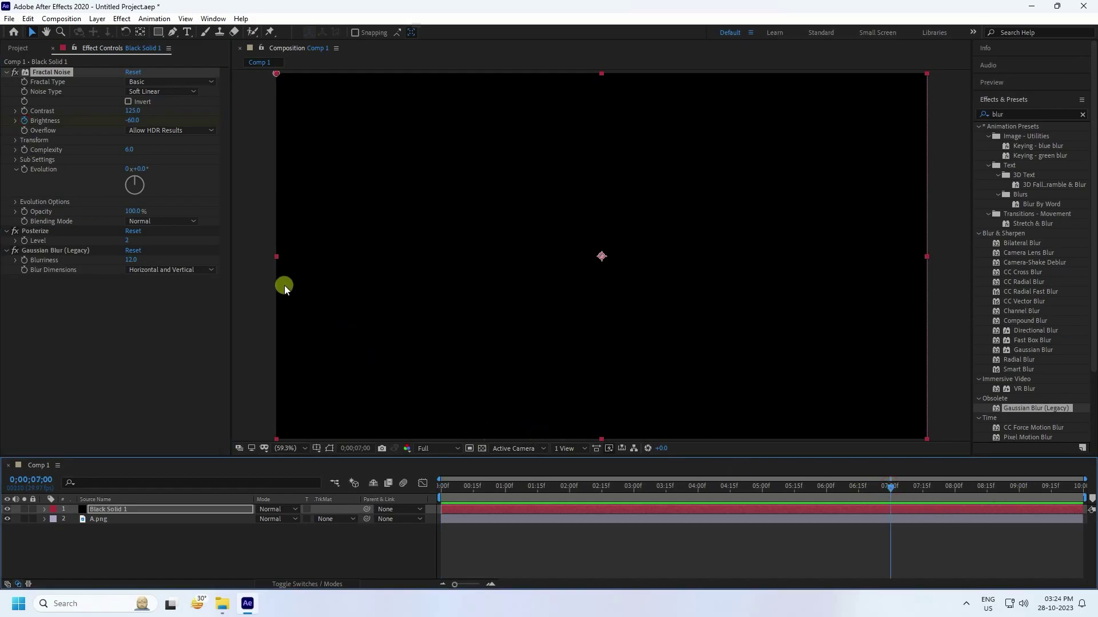
pyautogui.click(136, 121)
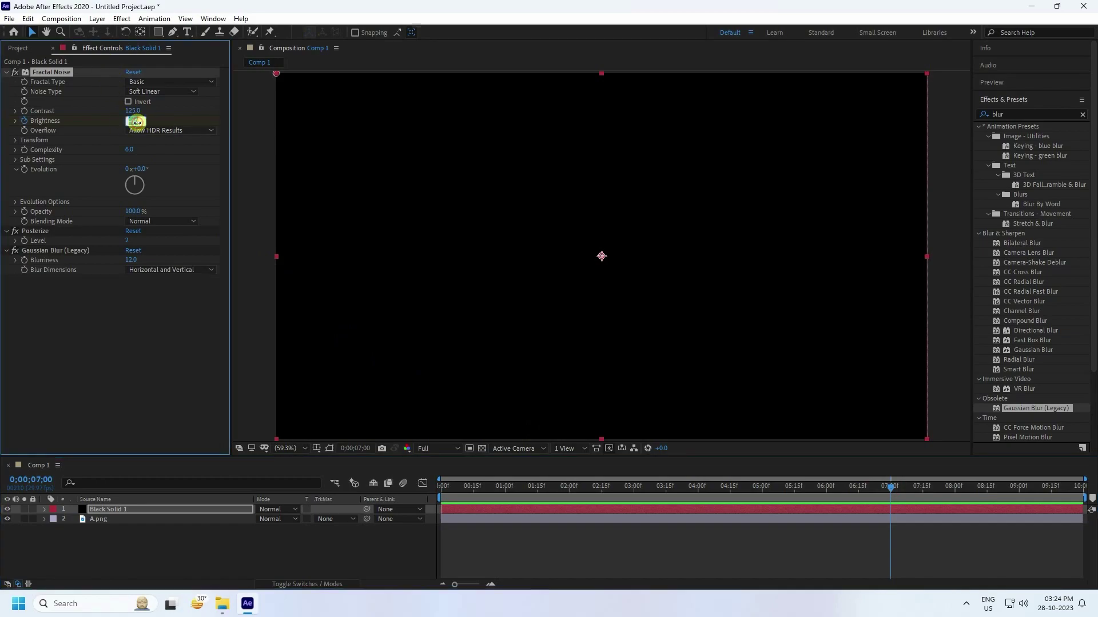
pyautogui.press('Return')
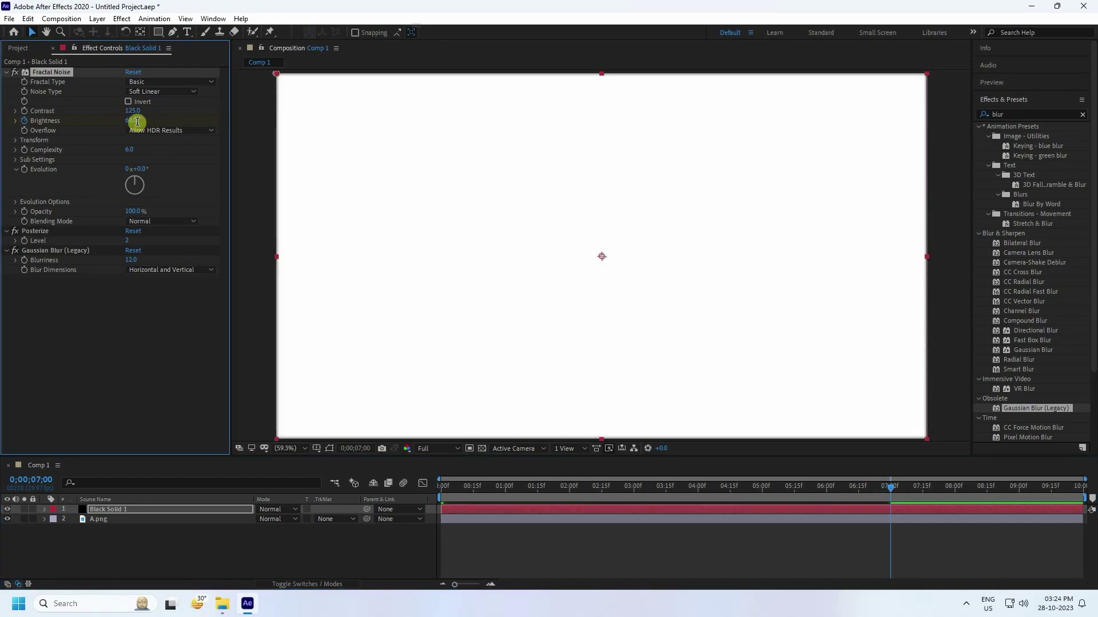
pyautogui.click(128, 120)
pyautogui.write('50')
pyautogui.press('Return')
# Preview the noise animation, then lower Fractal Noise Complexity from 6 to 4
pyautogui.click(454, 484)
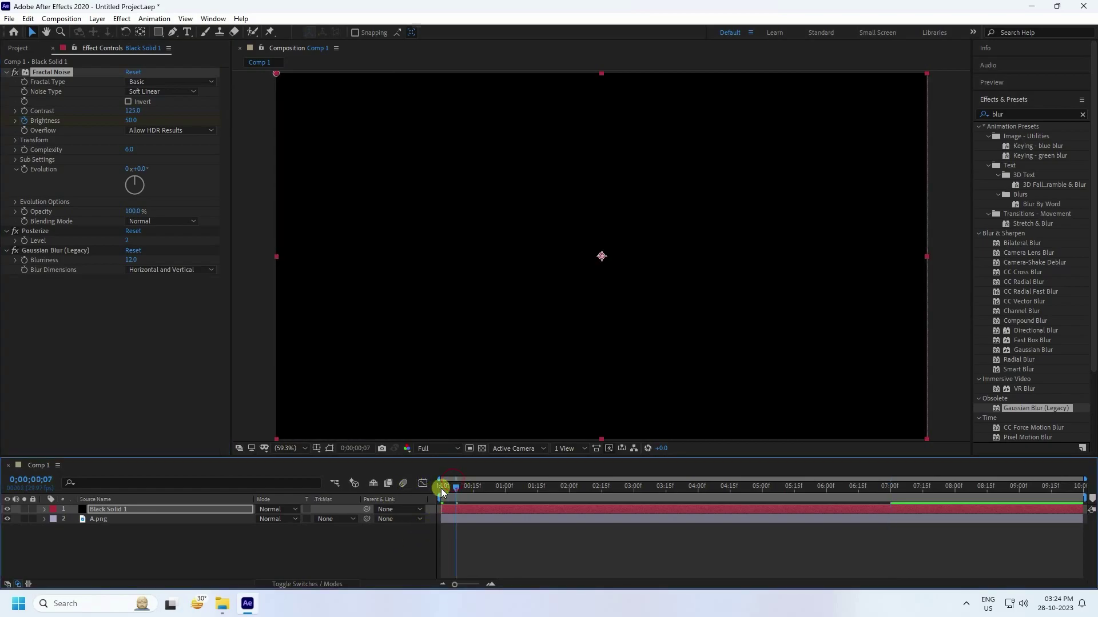
pyautogui.click(997, 88)
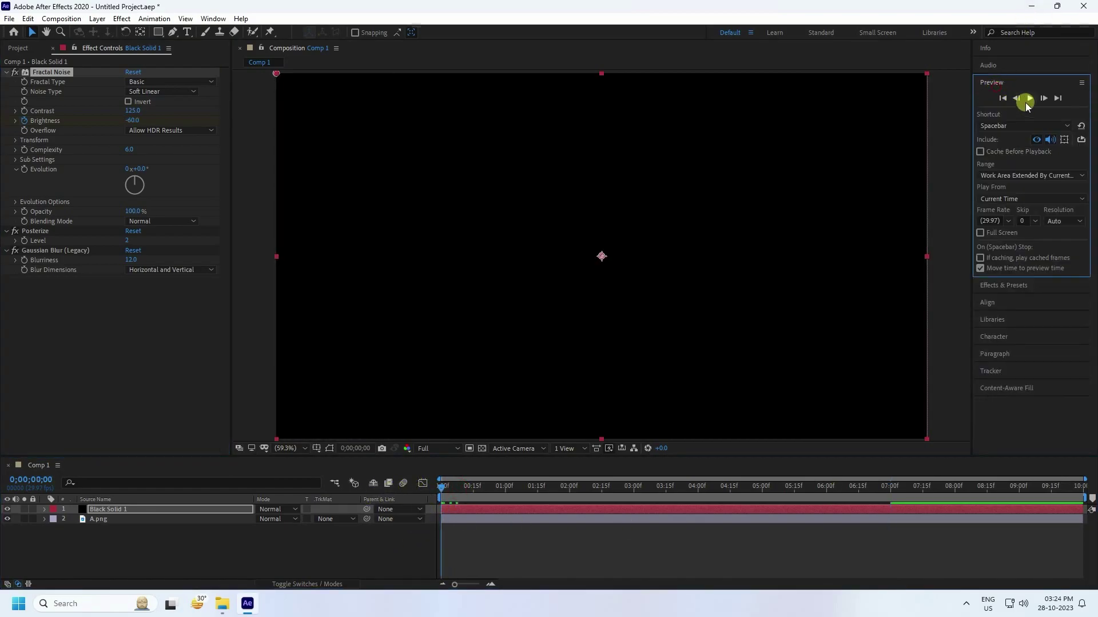
pyautogui.click(1029, 98)
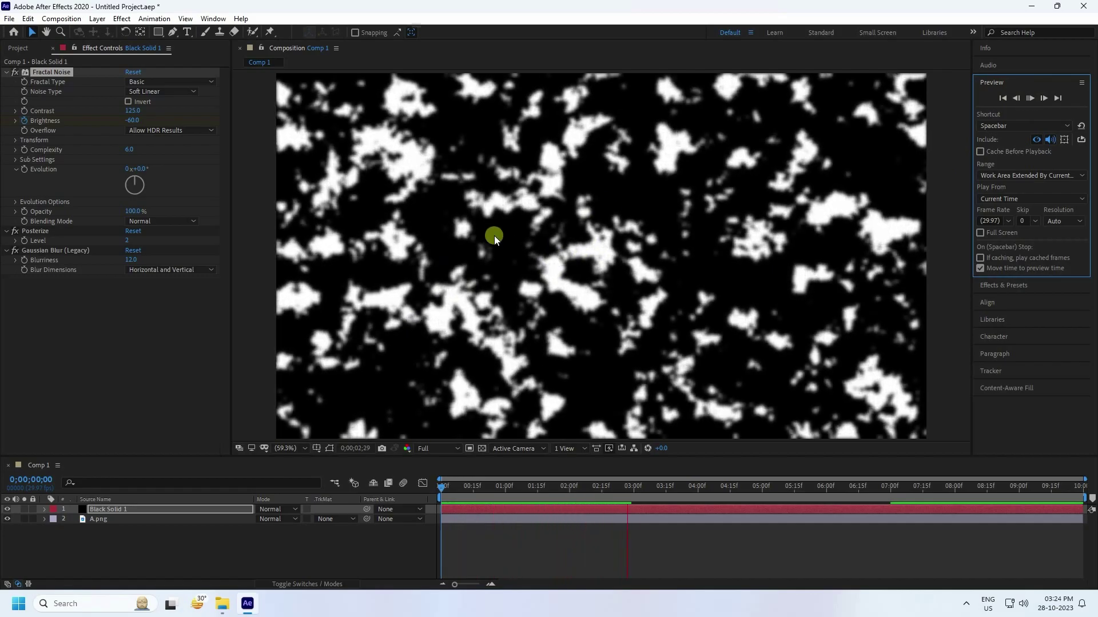
pyautogui.click(627, 487)
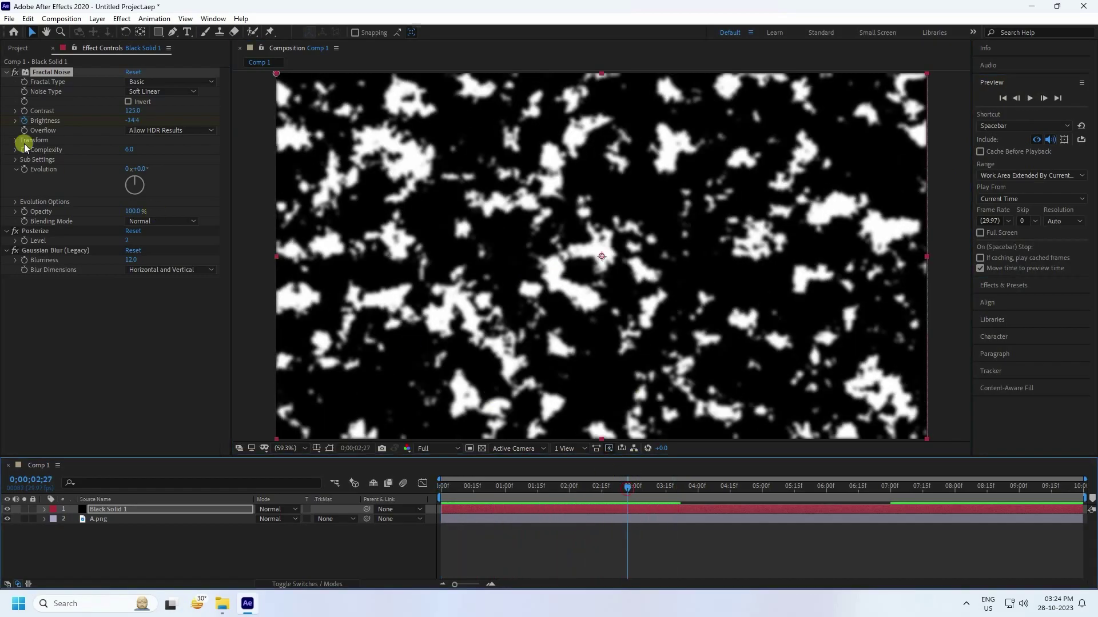
pyautogui.click(130, 150)
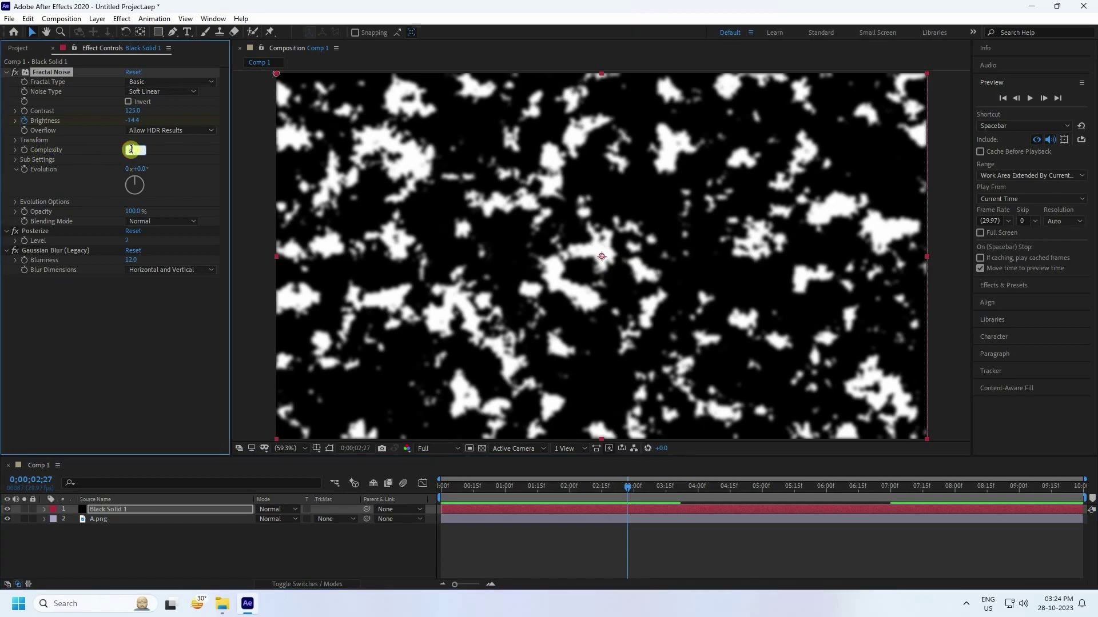
pyautogui.press('Return')
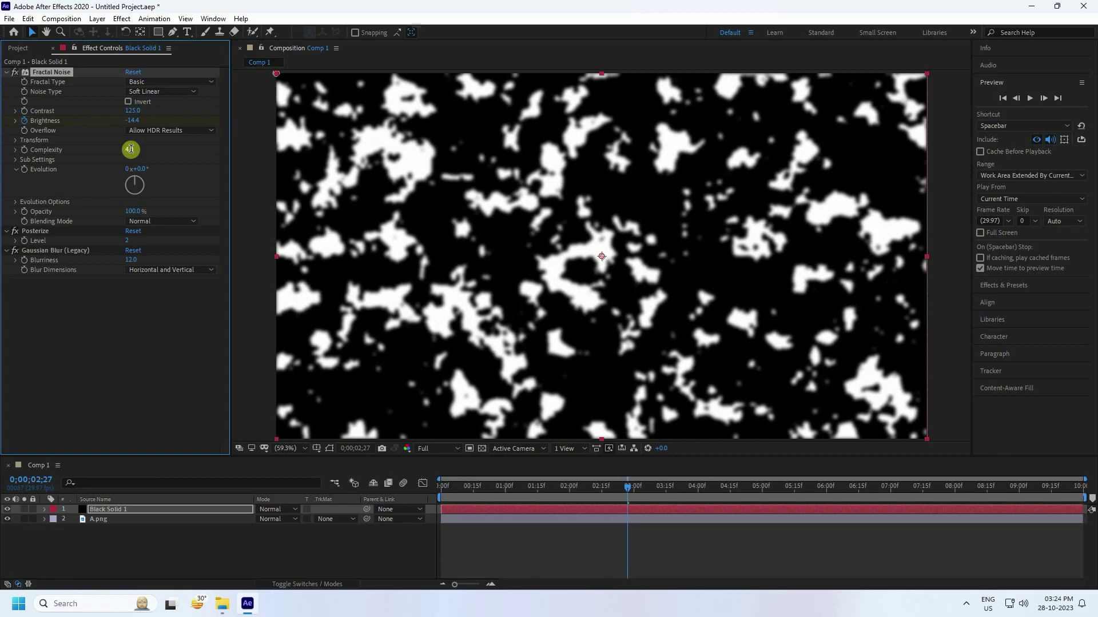
# Replay the coarser noise from the start and select the A.png layer
pyautogui.click(1003, 98)
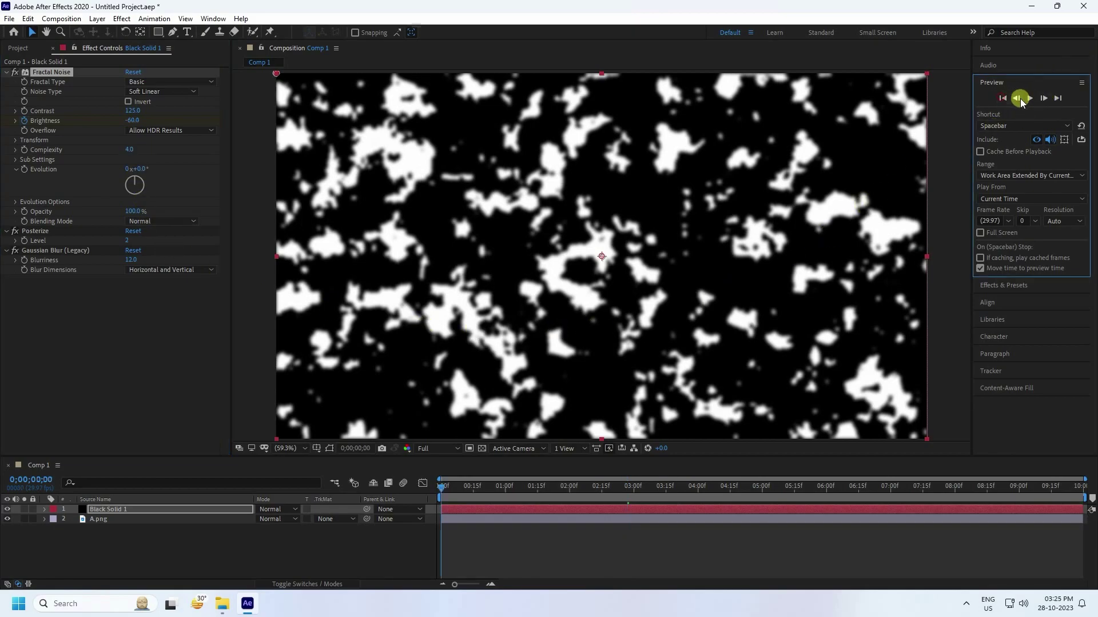
pyautogui.click(1027, 98)
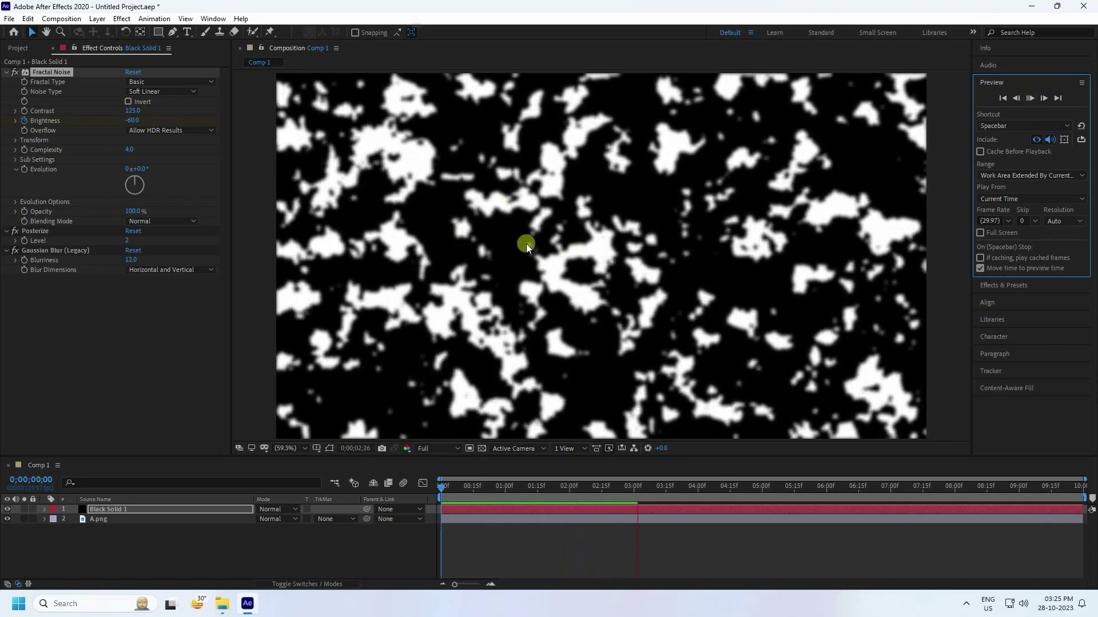
pyautogui.click(409, 516)
pyautogui.click(142, 519)
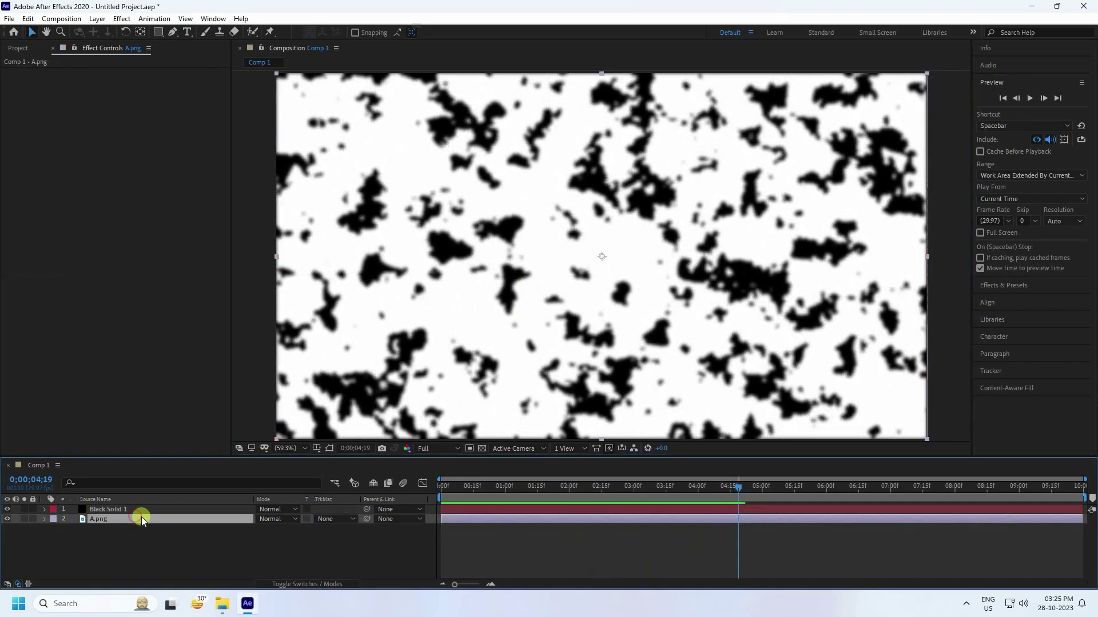
# Luma-matte A.png with Black Solid 1, preview the reveal, and select both layers for pre-composing
pyautogui.click(339, 519)
pyautogui.click(351, 494)
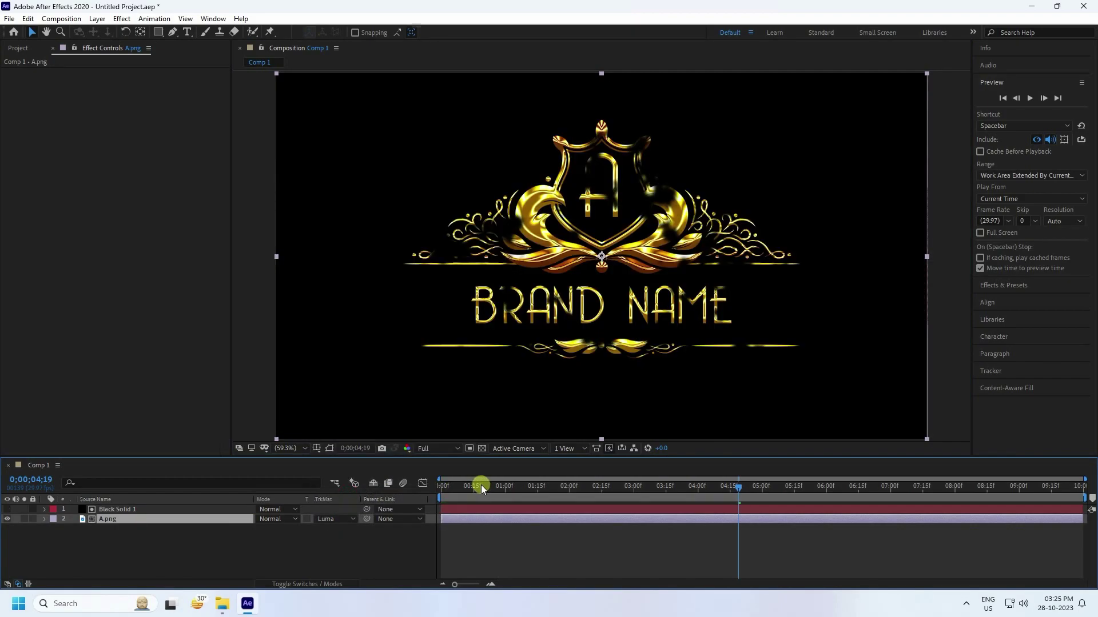
pyautogui.moveTo(481, 484); pyautogui.dragTo(469, 485)
pyautogui.click(1030, 99)
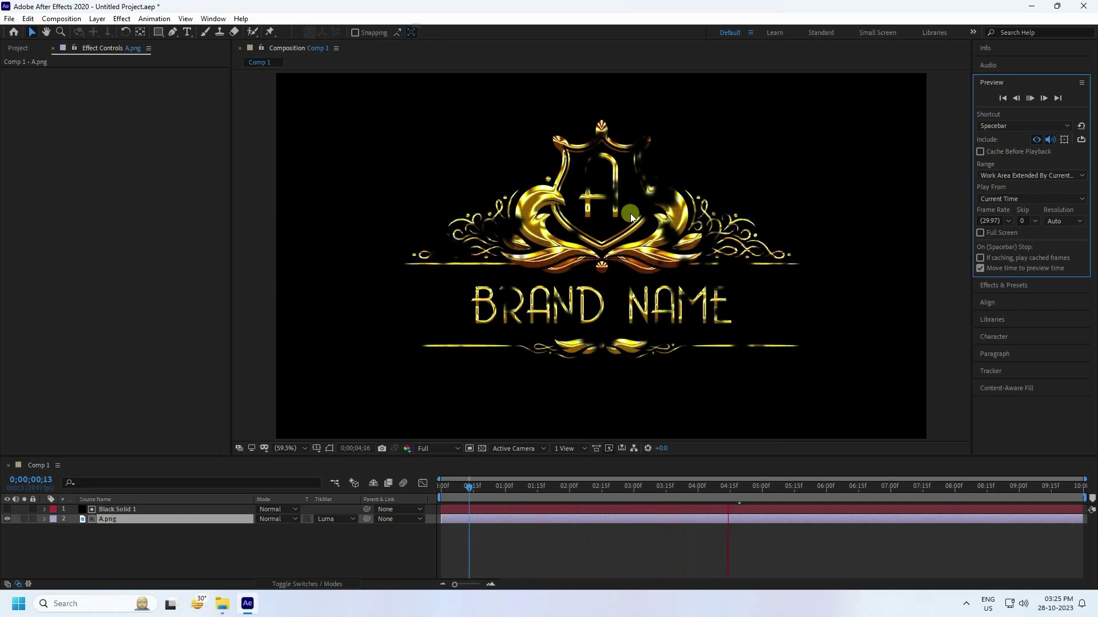
pyautogui.click(683, 267)
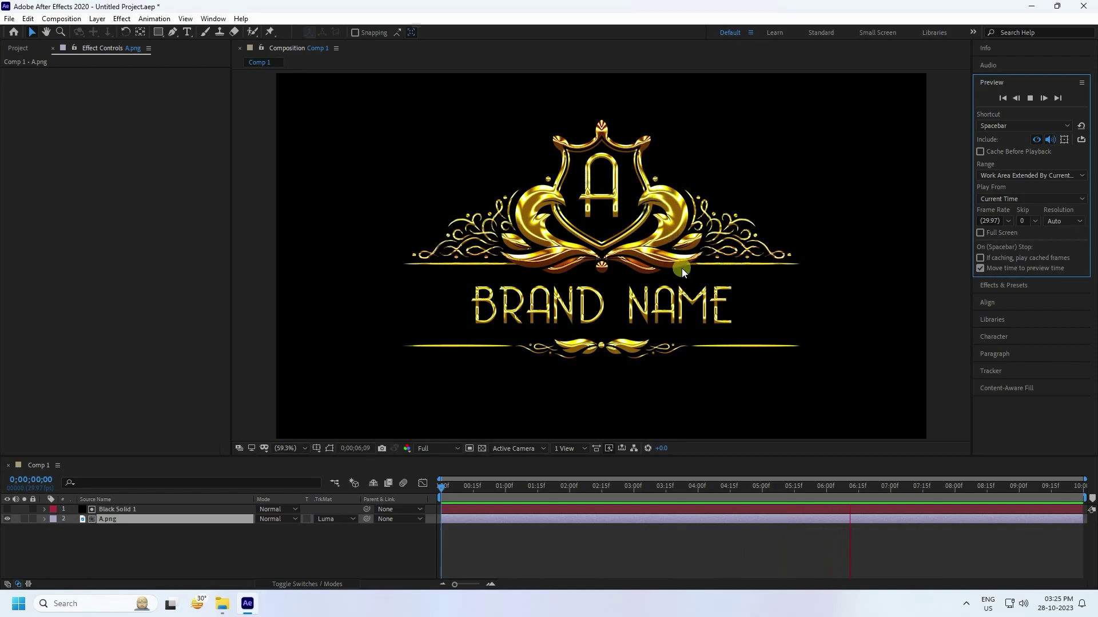
pyautogui.click(193, 541)
pyautogui.moveTo(121, 540); pyautogui.dragTo(156, 486)
pyautogui.rightClick(144, 515)
# Pre-compose the logo and noise layers into Pre-comp 1, then add a black solid named Particles
pyautogui.click(183, 452)
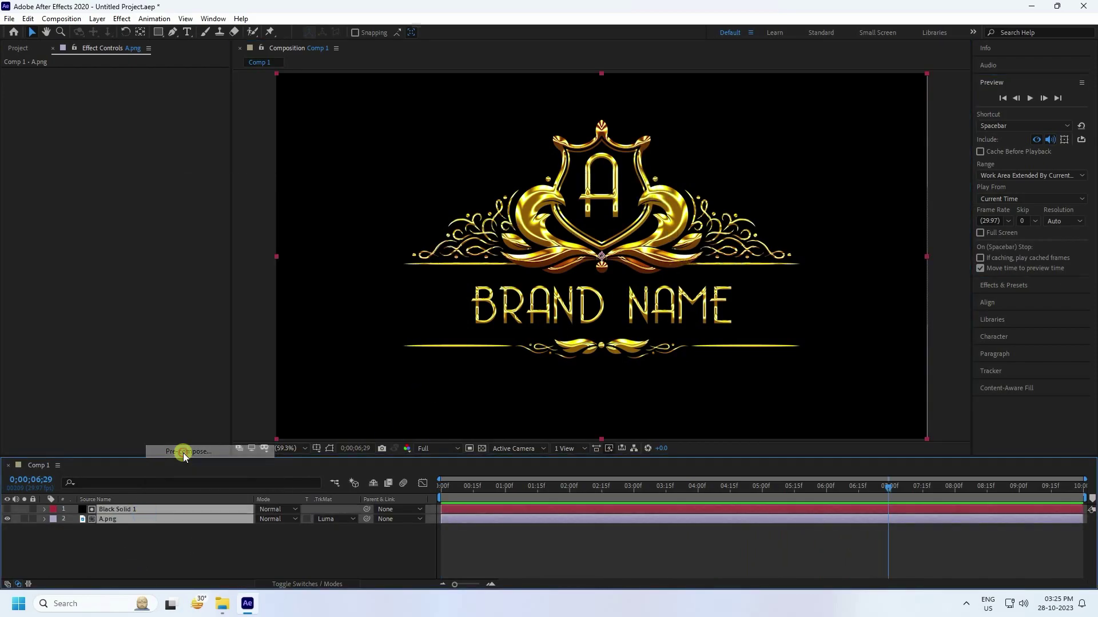
pyautogui.click(576, 376)
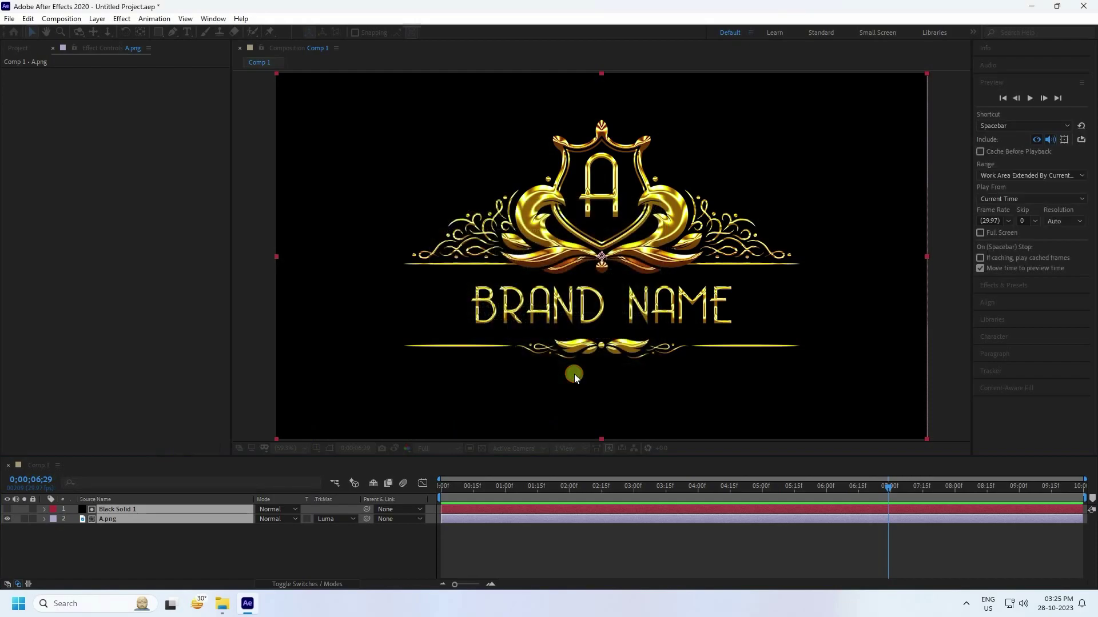
pyautogui.rightClick(131, 542)
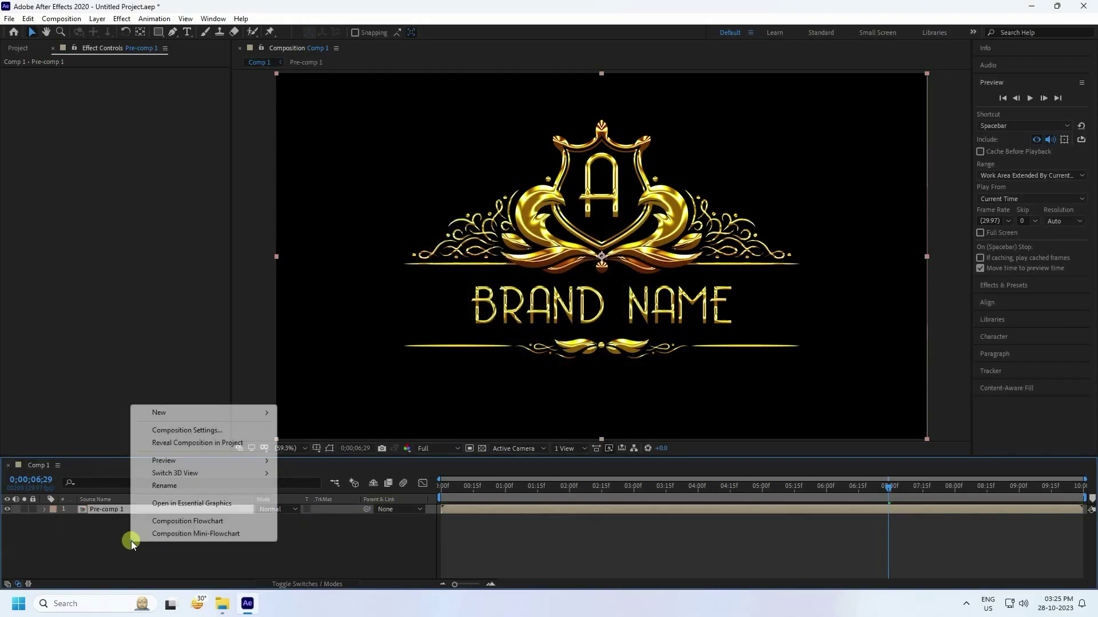
pyautogui.click(177, 412)
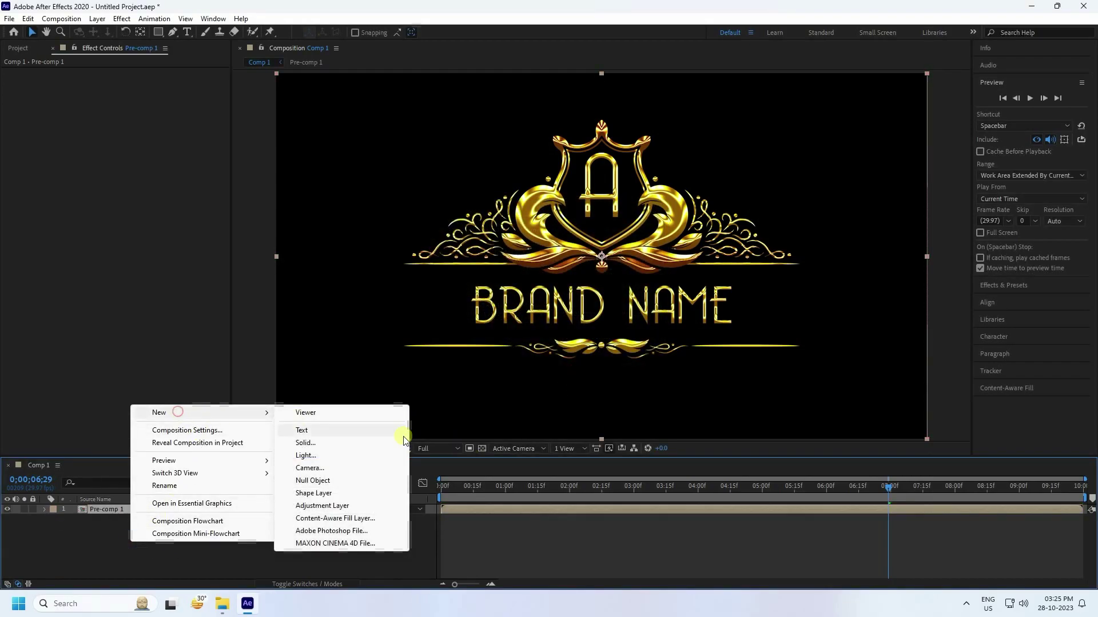
pyautogui.click(313, 444)
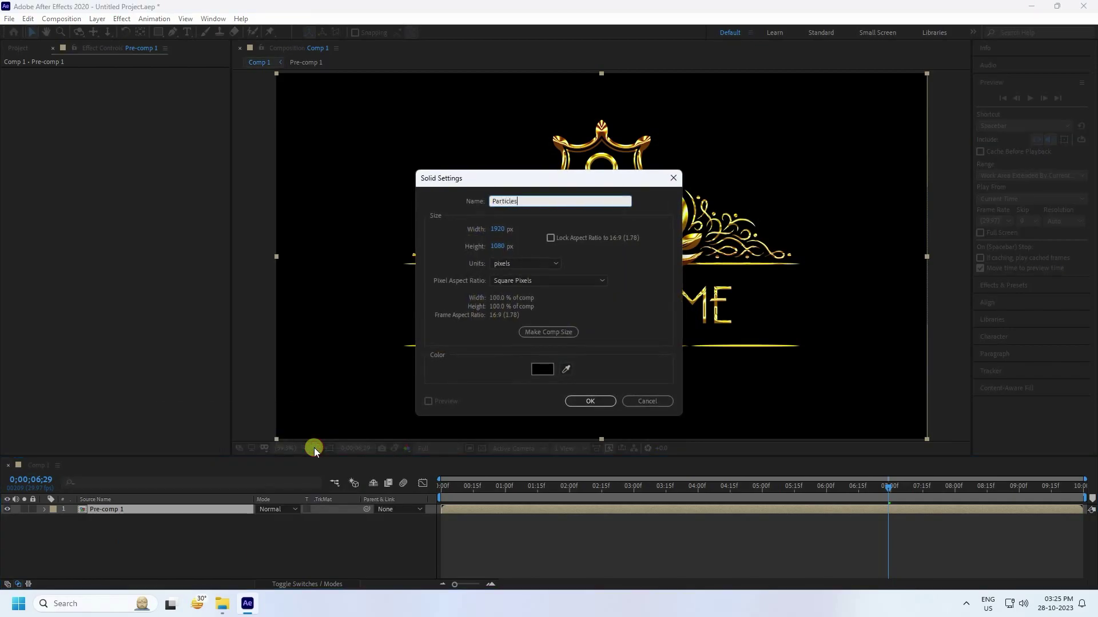
pyautogui.click(580, 399)
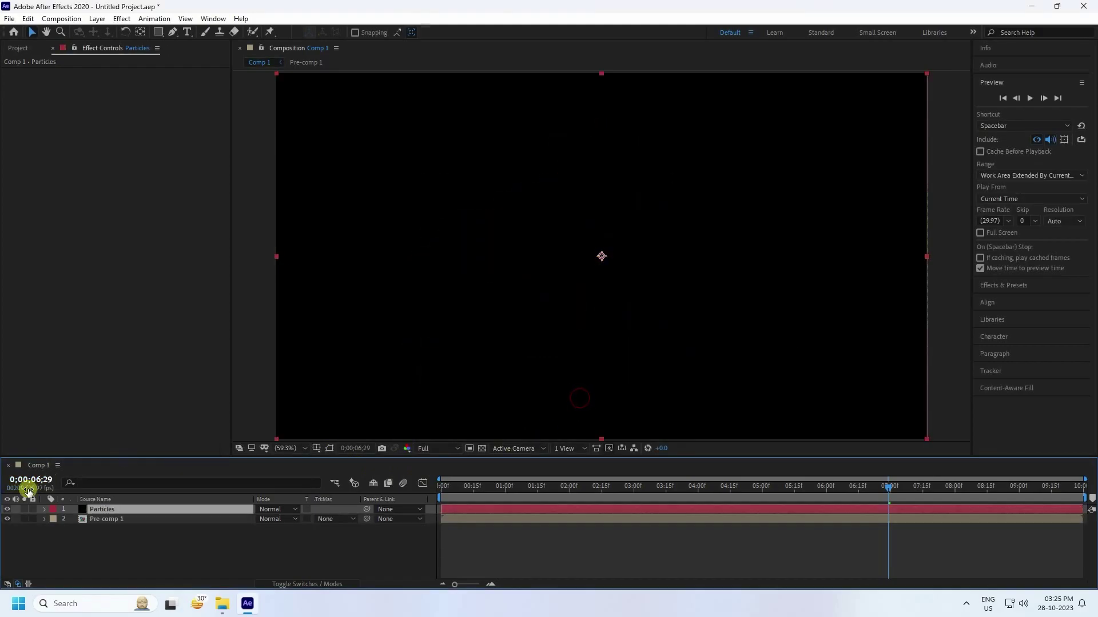
pyautogui.click(121, 19)
# Apply Trapcode Particular to Particles and set Particles/sec to 500000
pyautogui.moveTo(157, 276)
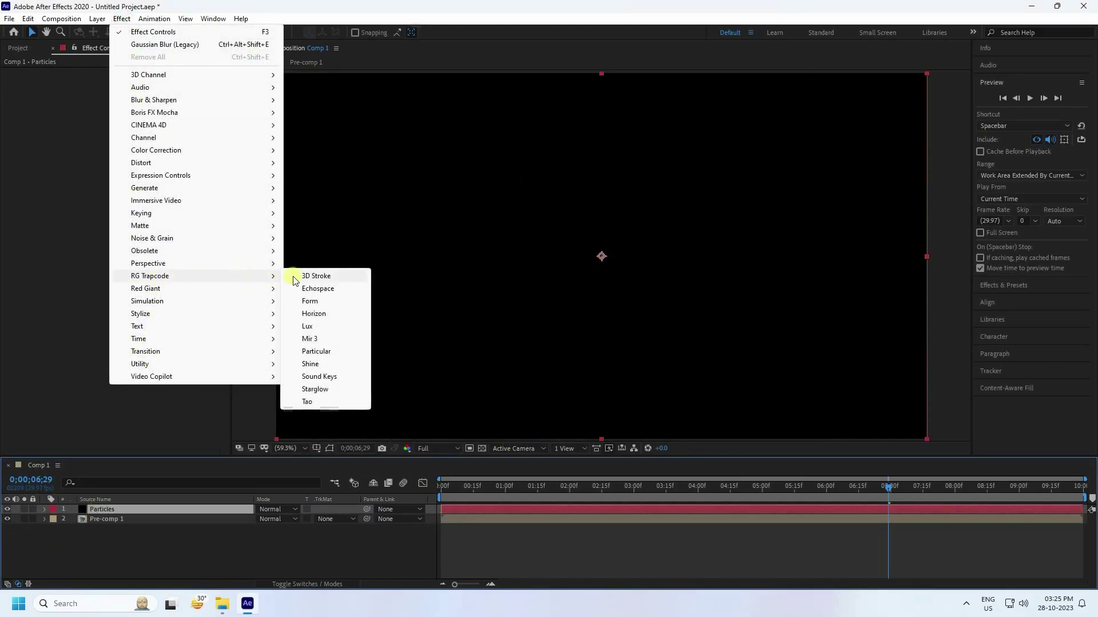
pyautogui.click(312, 352)
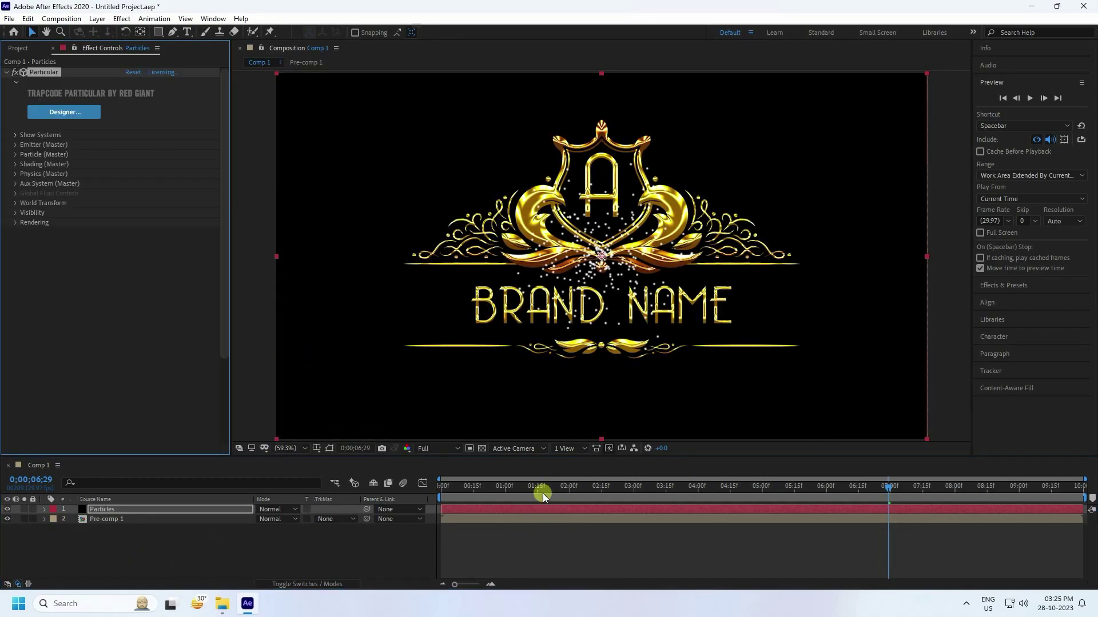
pyautogui.click(15, 145)
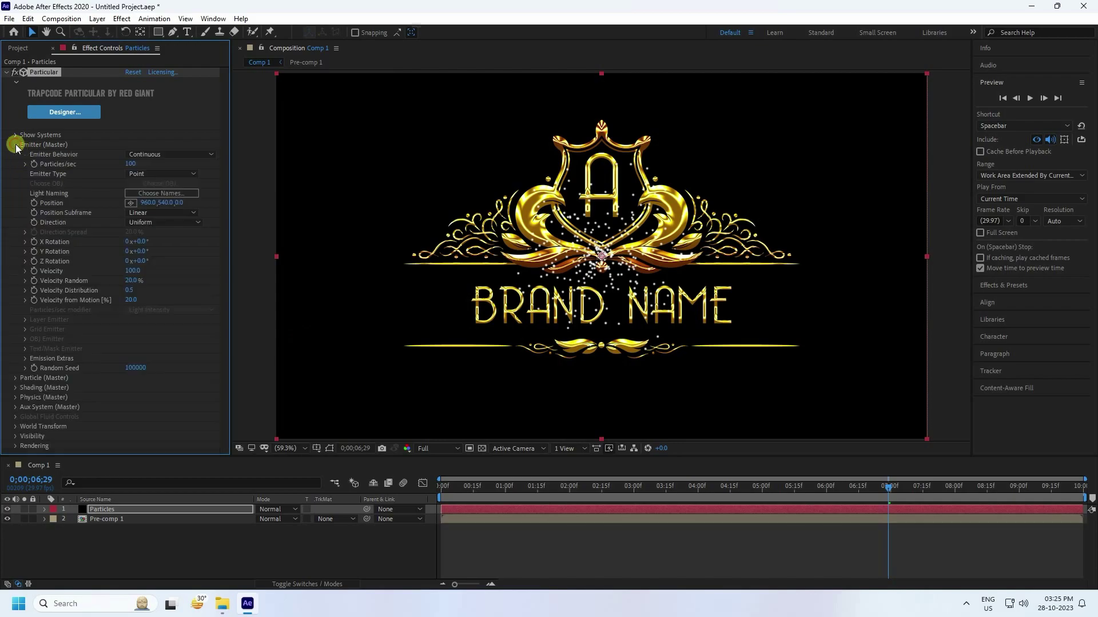
pyautogui.click(132, 166)
pyautogui.write('5000')
pyautogui.write('0')
pyautogui.write('000')
pyautogui.press('Return')
# Set Emitter Type to Layer and expand the Layer Emitter settings
pyautogui.click(134, 173)
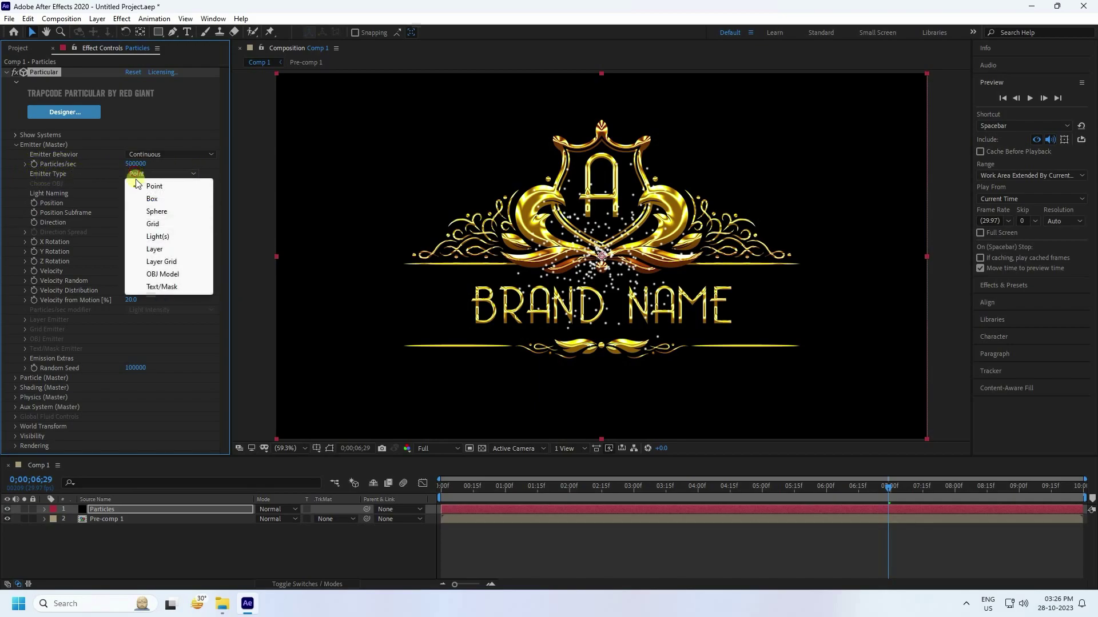
pyautogui.click(157, 248)
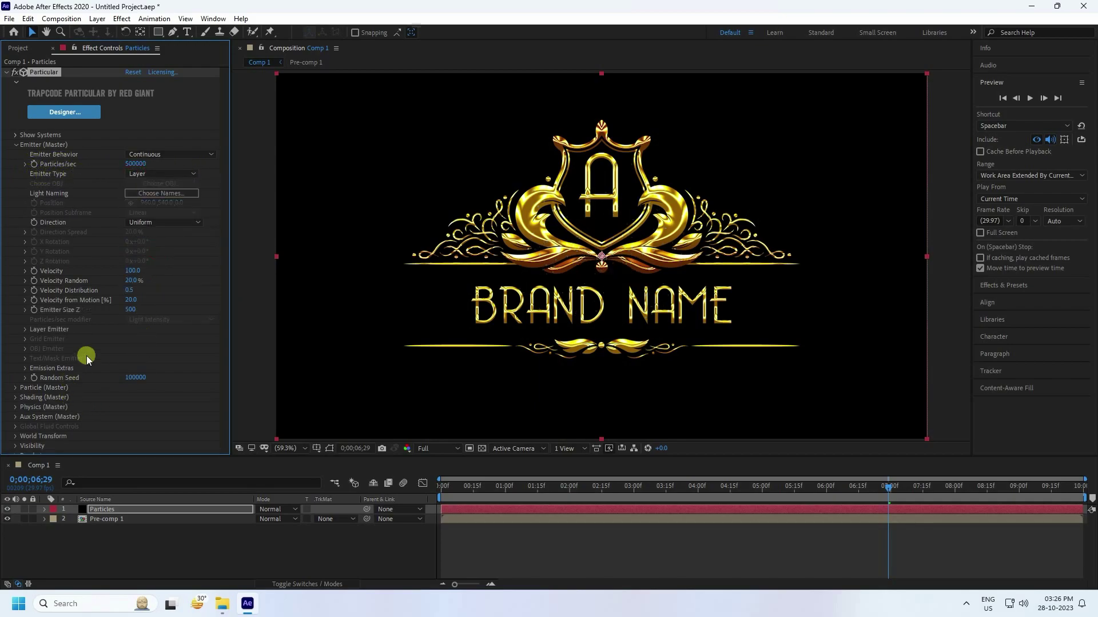
pyautogui.click(25, 329)
pyautogui.click(143, 339)
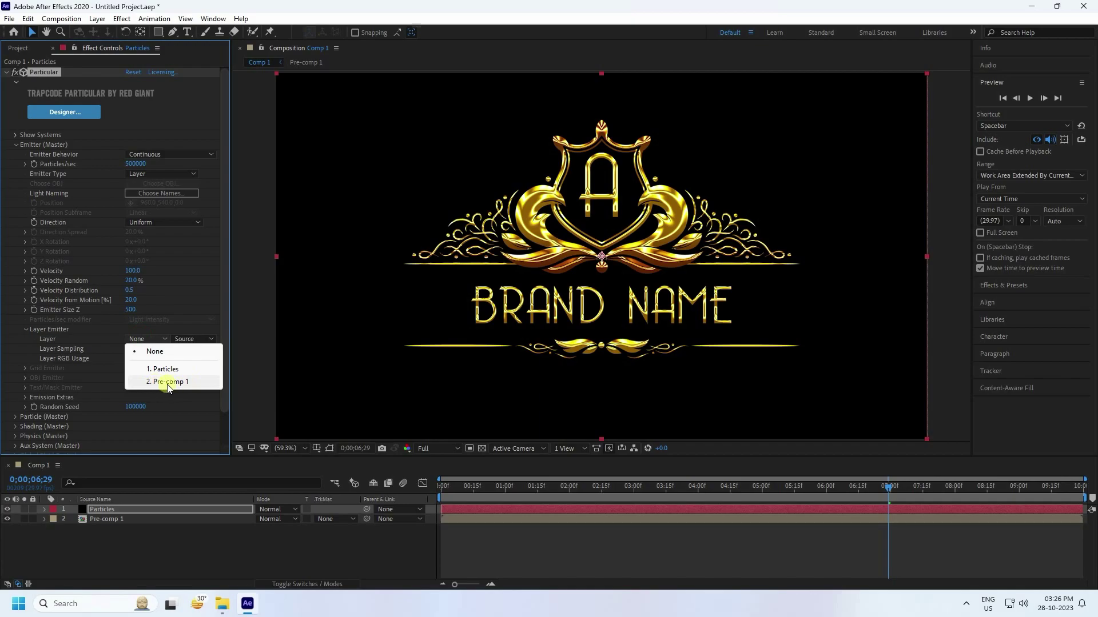
pyautogui.click(238, 568)
pyautogui.click(288, 580)
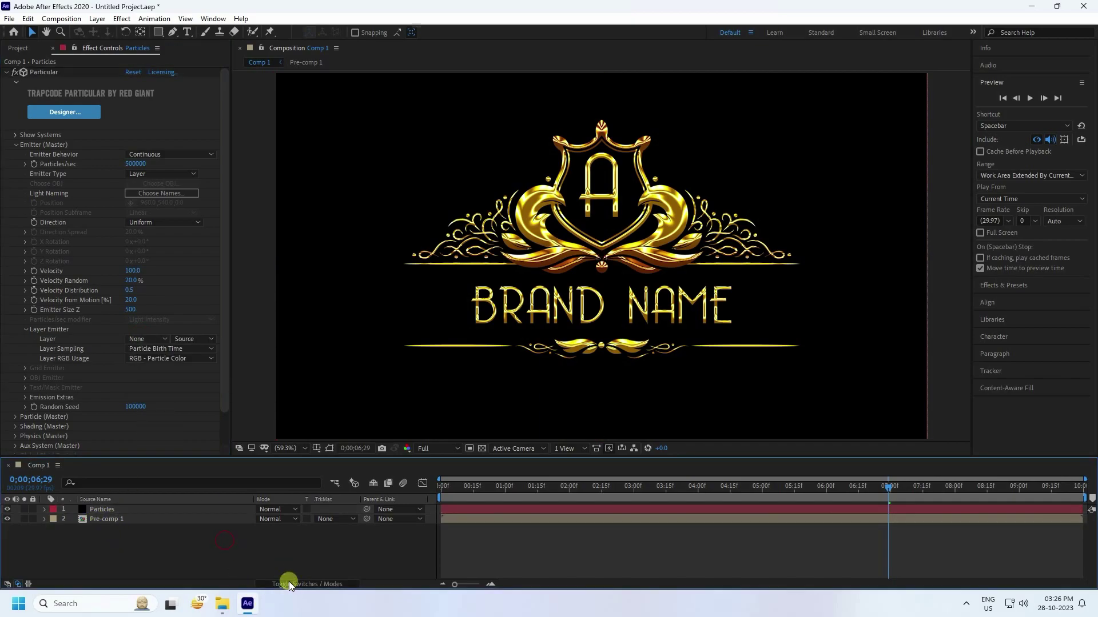
# Make Pre-comp 1 a 3D layer and reselect the Particles layer
pyautogui.click(93, 521)
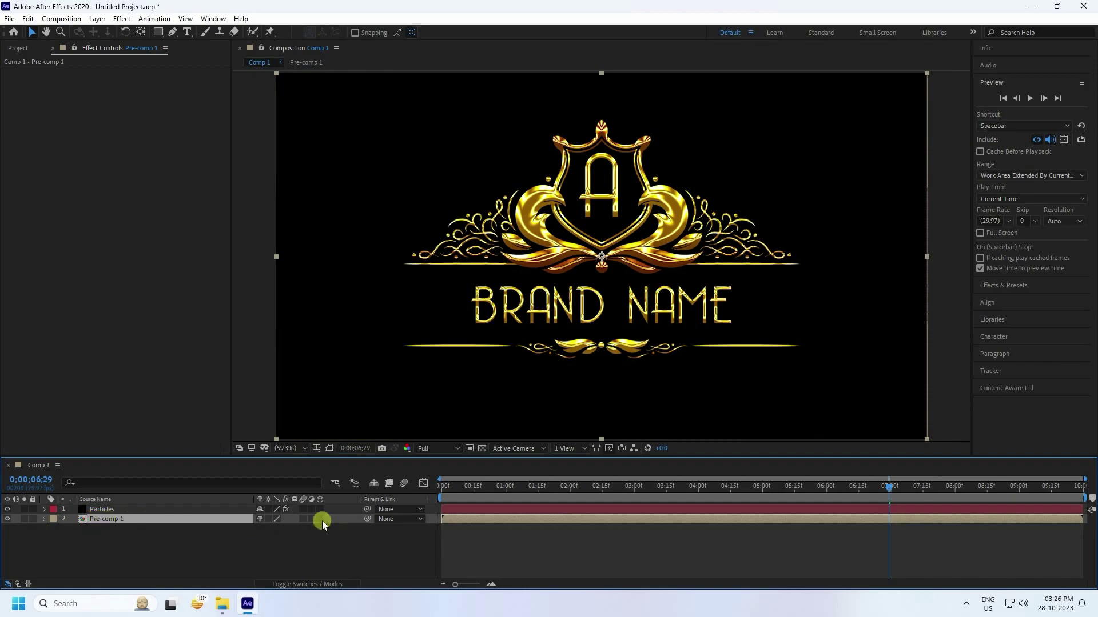
pyautogui.click(320, 519)
pyautogui.click(74, 532)
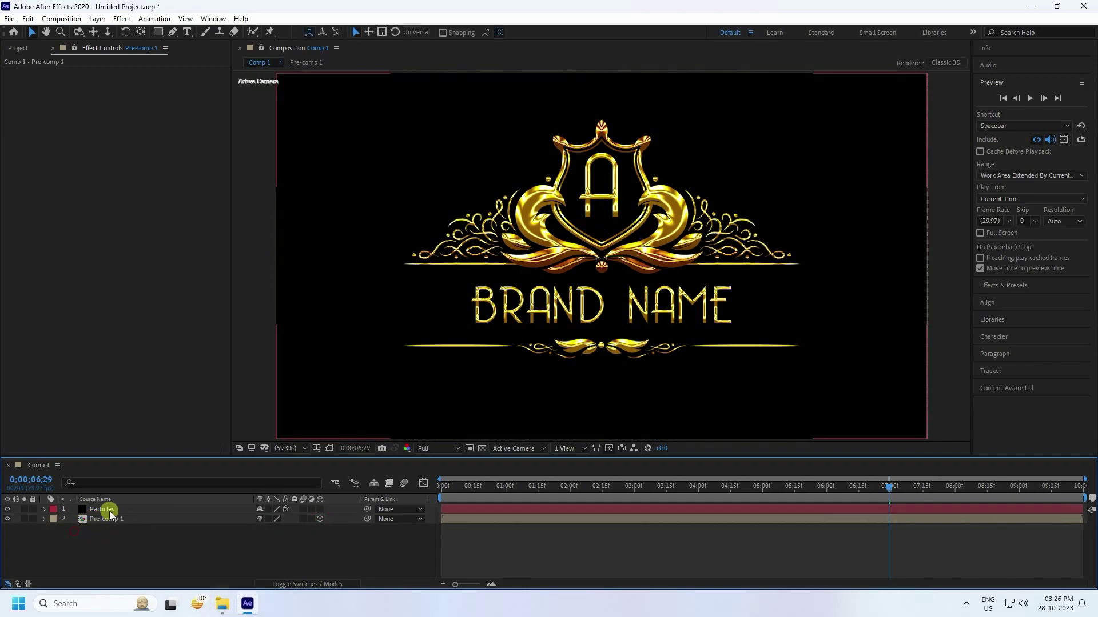
pyautogui.click(106, 510)
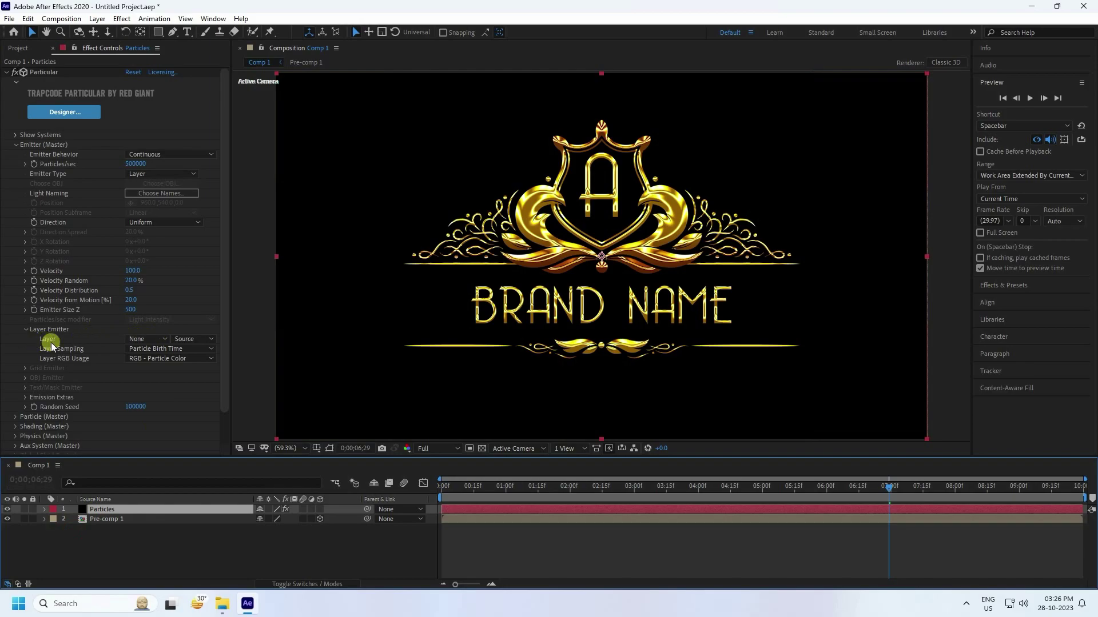
# Set Layer Emitter to Pre-comp 1 with Effects & Masks source and Velocity 0
pyautogui.click(144, 340)
pyautogui.click(160, 382)
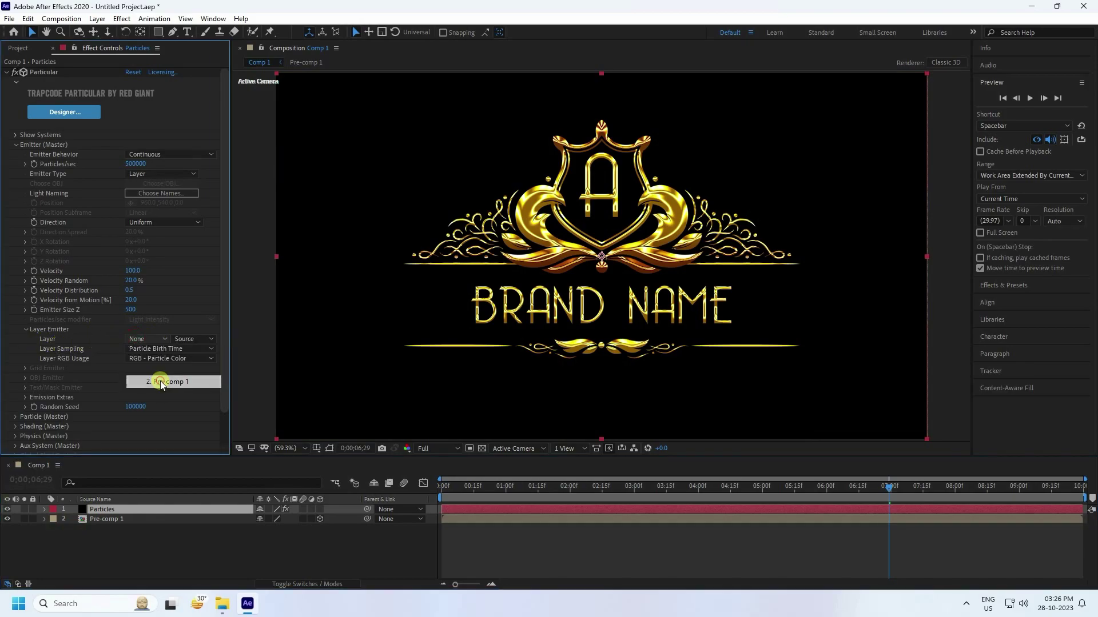
pyautogui.click(189, 340)
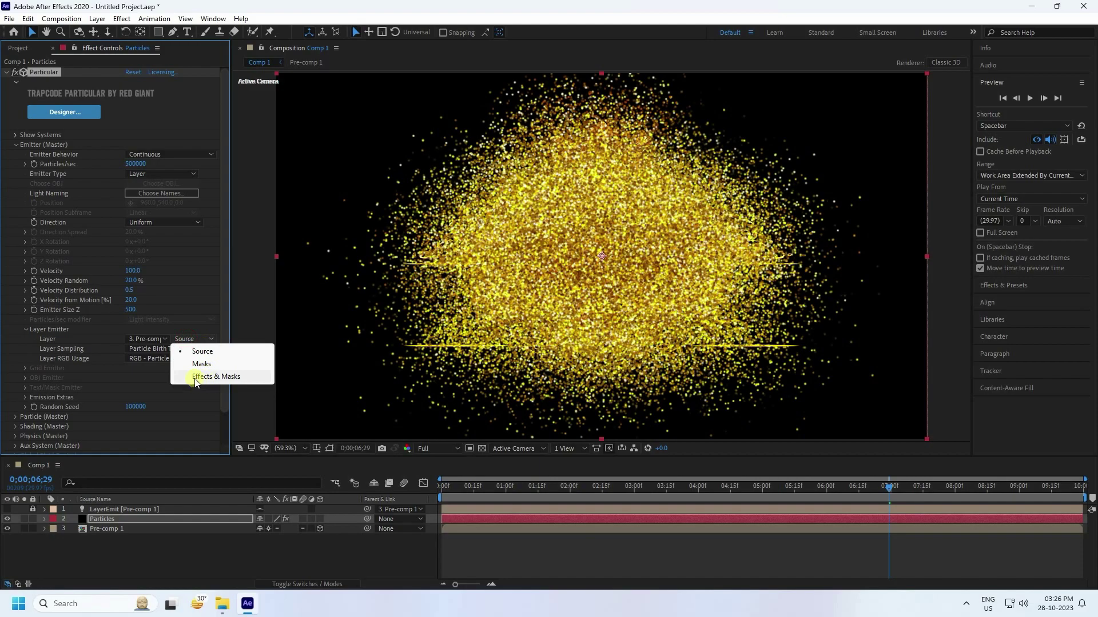
pyautogui.click(222, 377)
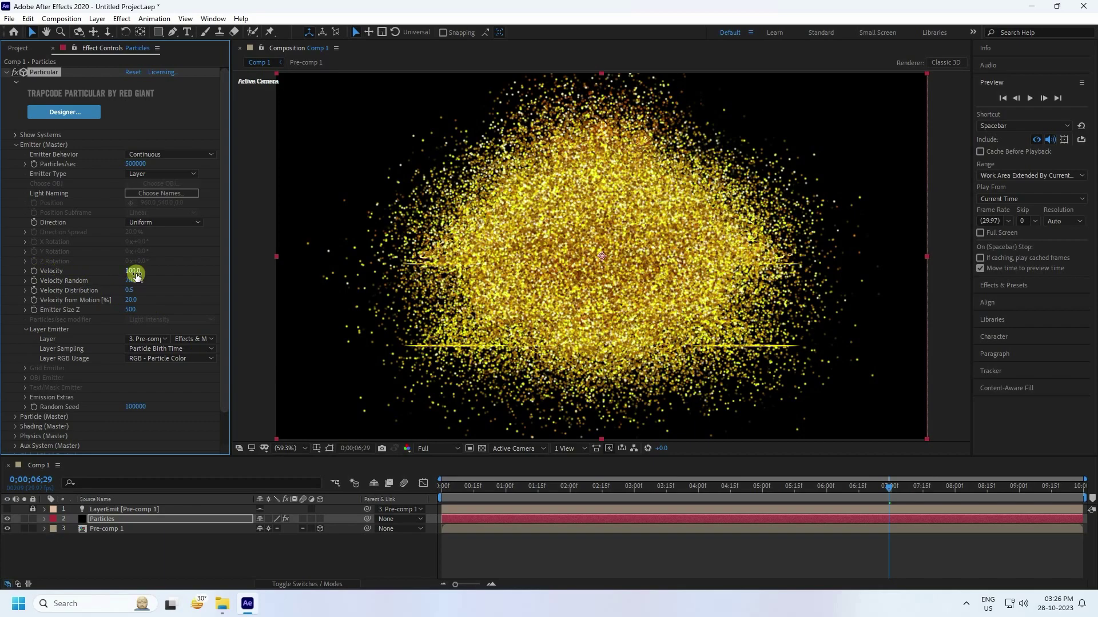
pyautogui.write('0')
pyautogui.press('Return')
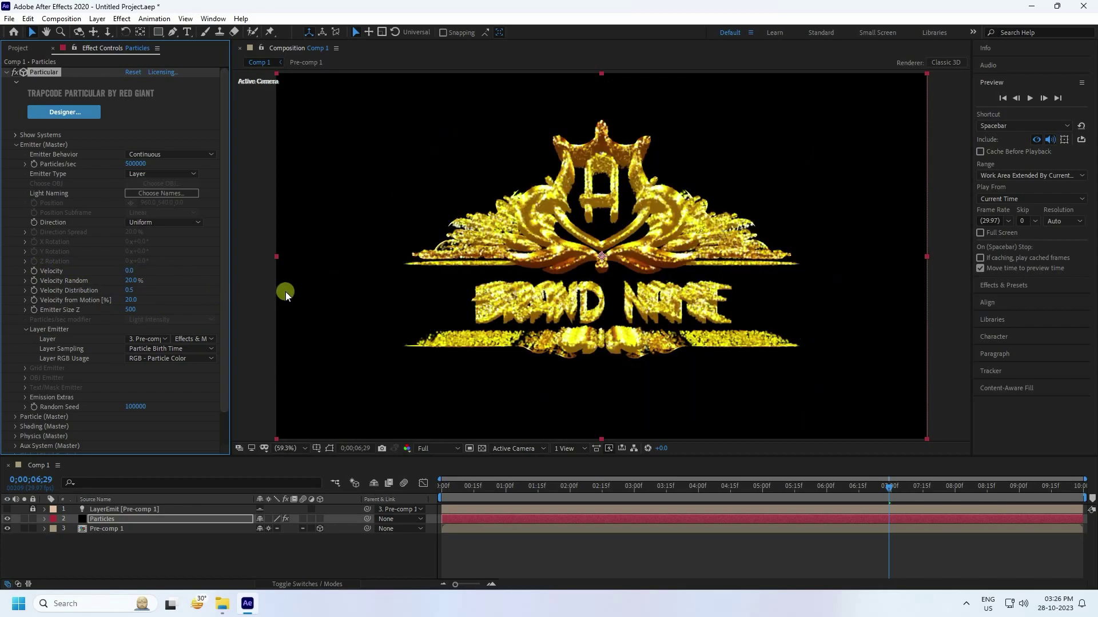
# In Particle (Master), set Life 2, Sphere Feather 0 and Size 2
pyautogui.click(15, 145)
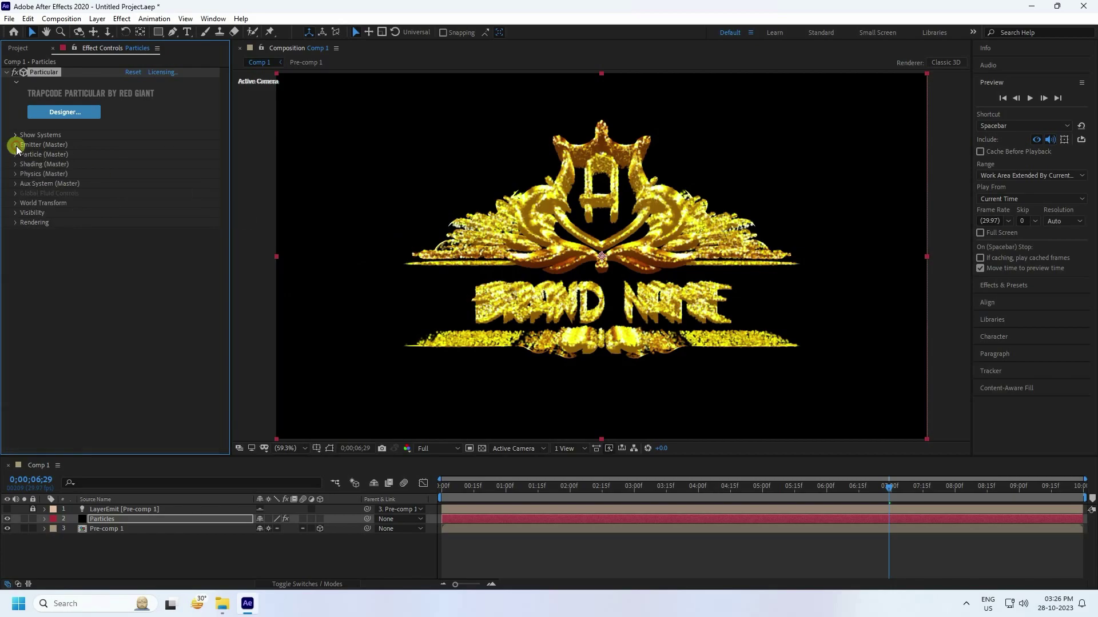
pyautogui.click(16, 155)
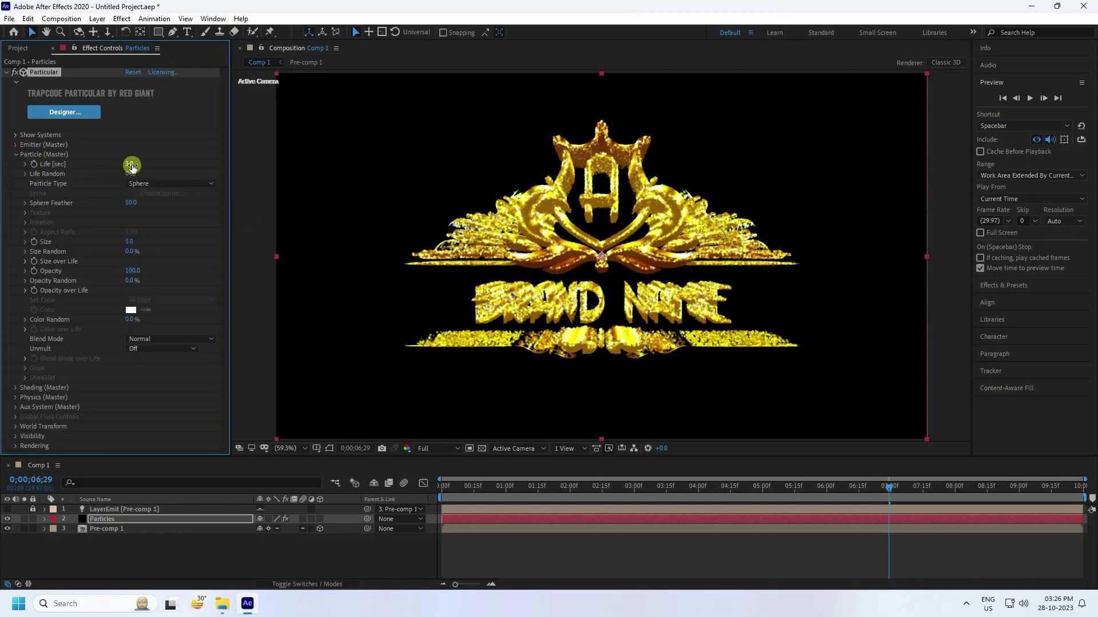
pyautogui.click(132, 164)
pyautogui.click(131, 203)
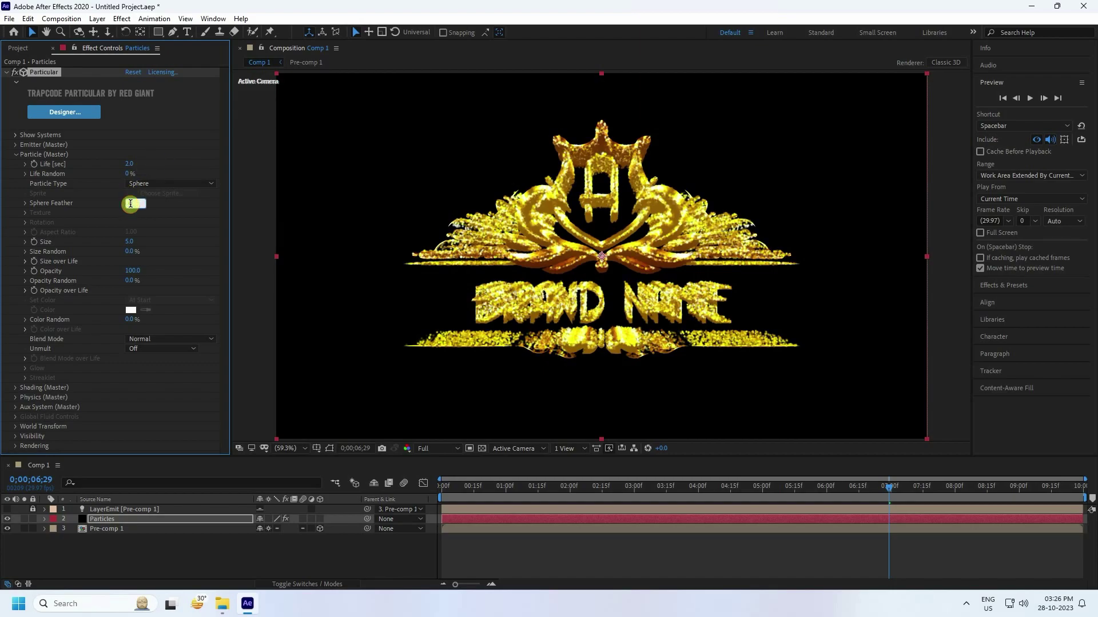
pyautogui.write('0')
pyautogui.press('Return')
pyautogui.press('/')
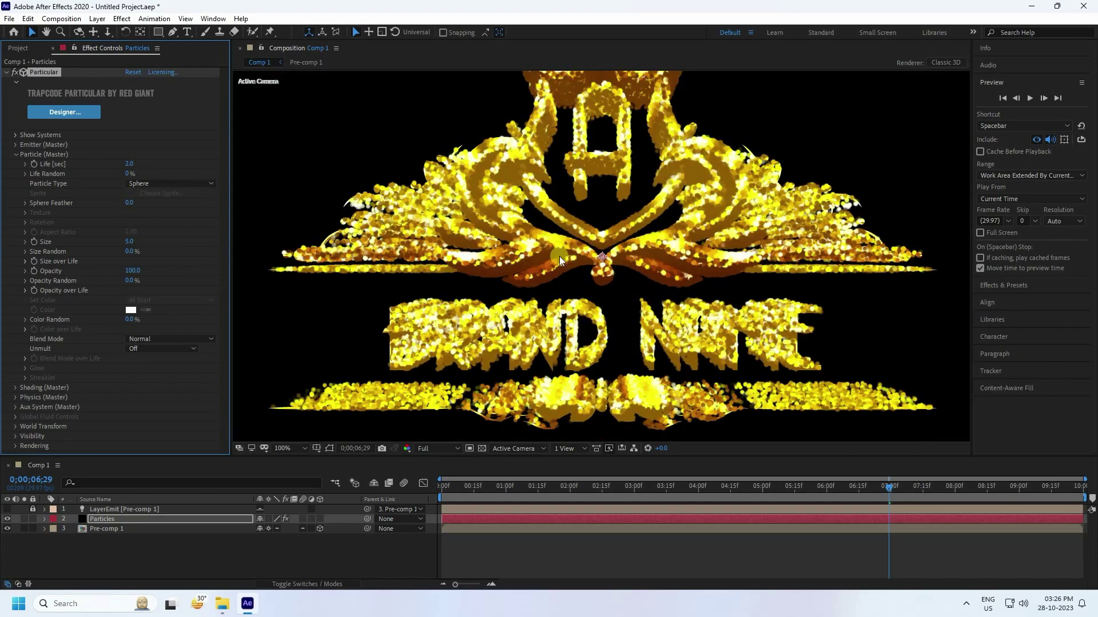
pyautogui.click(131, 242)
pyautogui.press('Return')
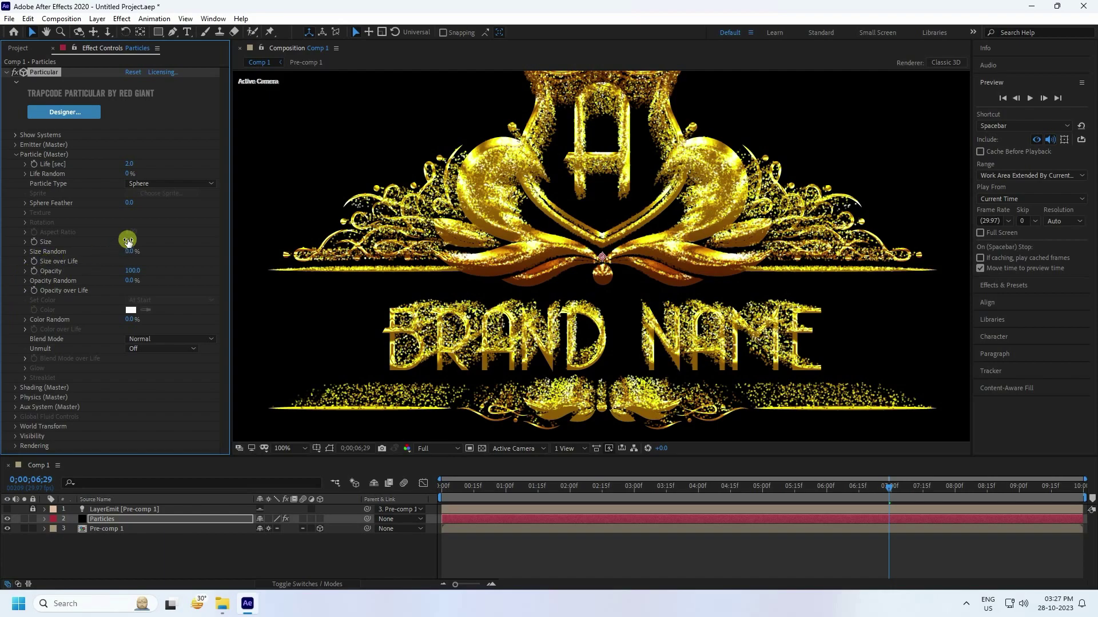
# Apply a descending Opacity over Life preset so particles fade out
pyautogui.click(25, 291)
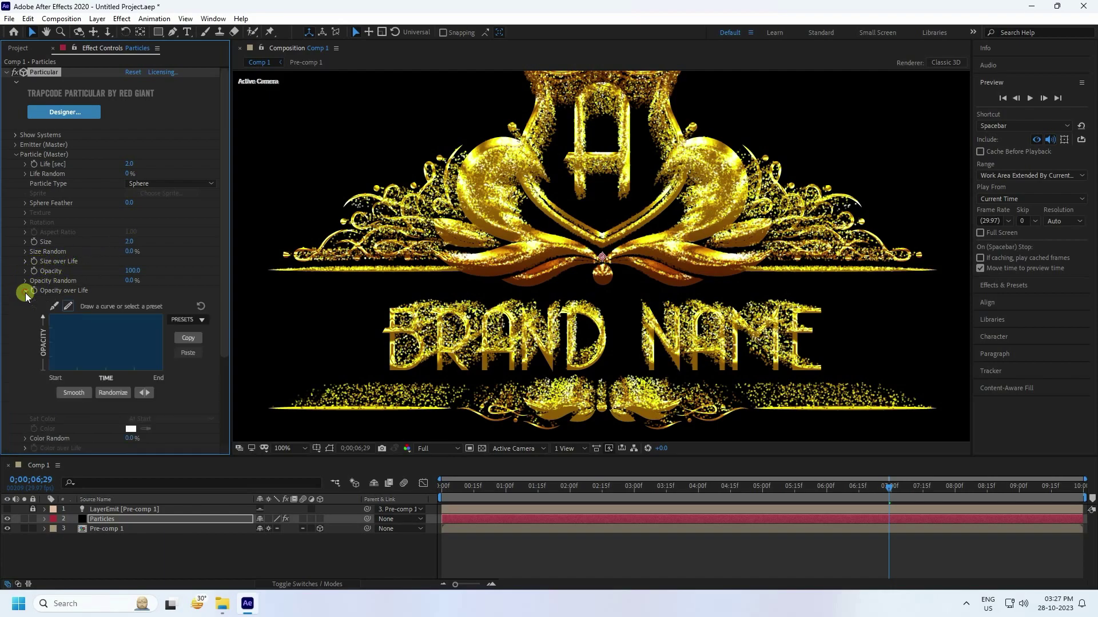
pyautogui.click(199, 321)
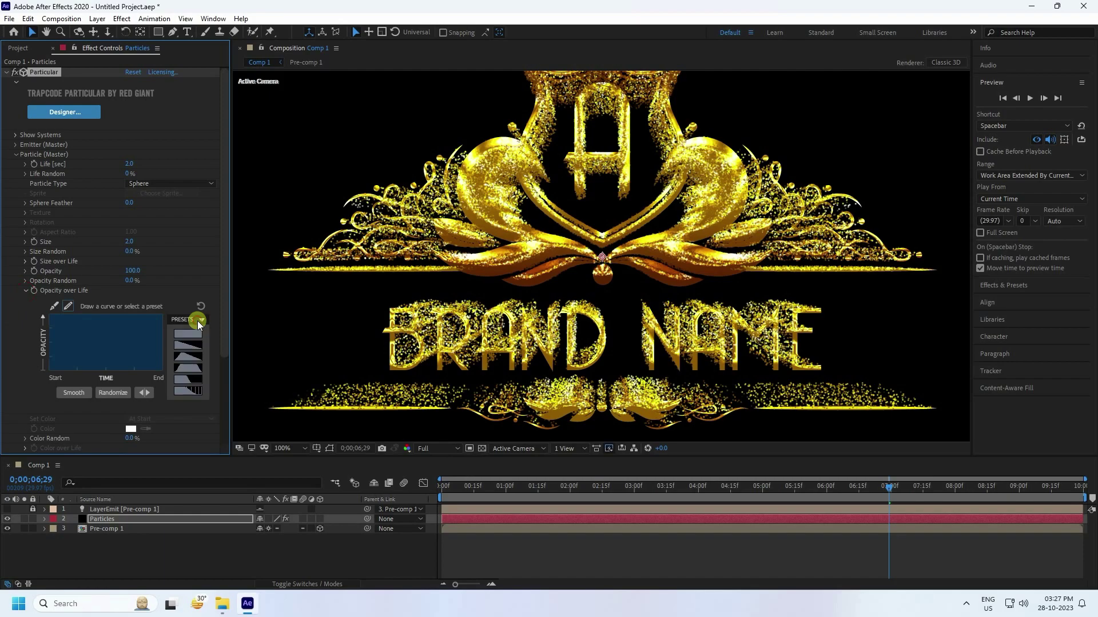
pyautogui.click(191, 391)
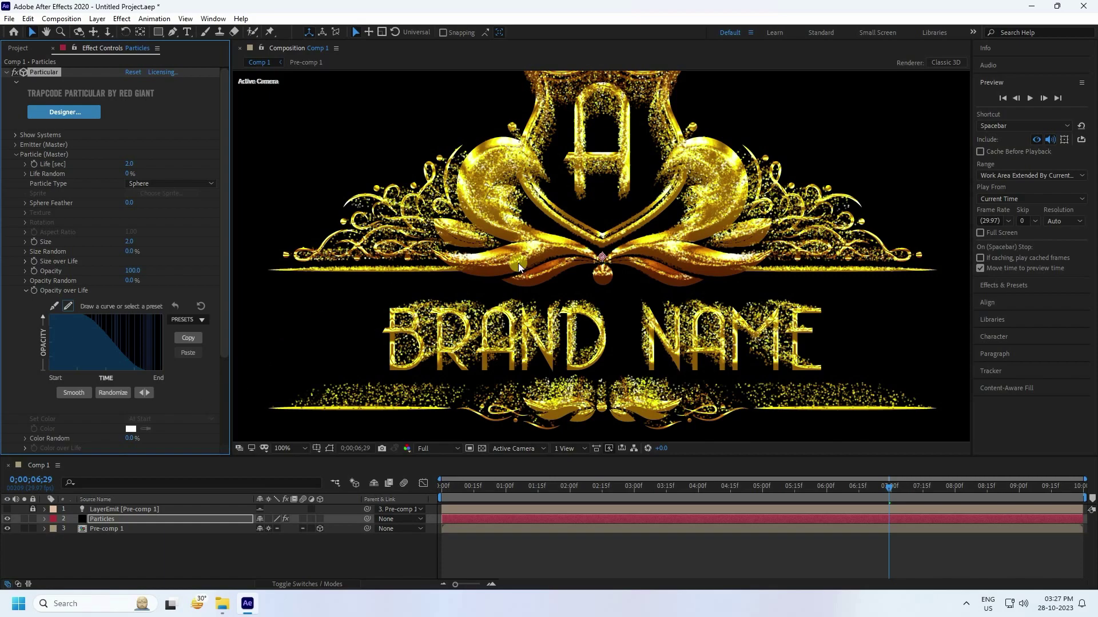
pyautogui.press(',')
pyautogui.press(',')
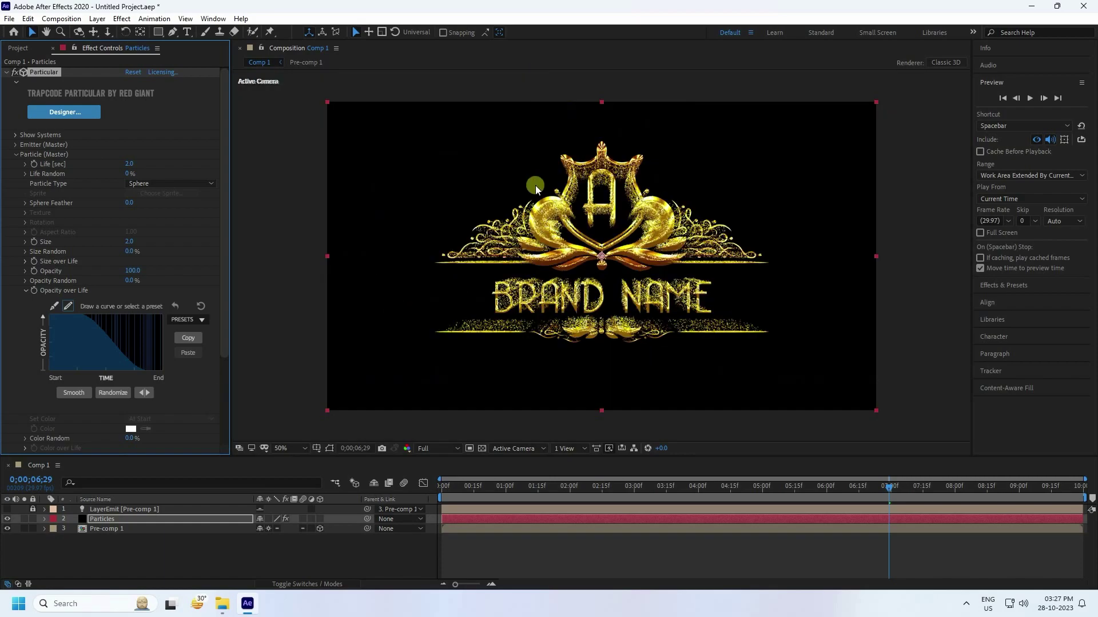
# Set Physics (Master) Gravity to 350 and preview the animation from the start
pyautogui.click(16, 155)
pyautogui.click(16, 174)
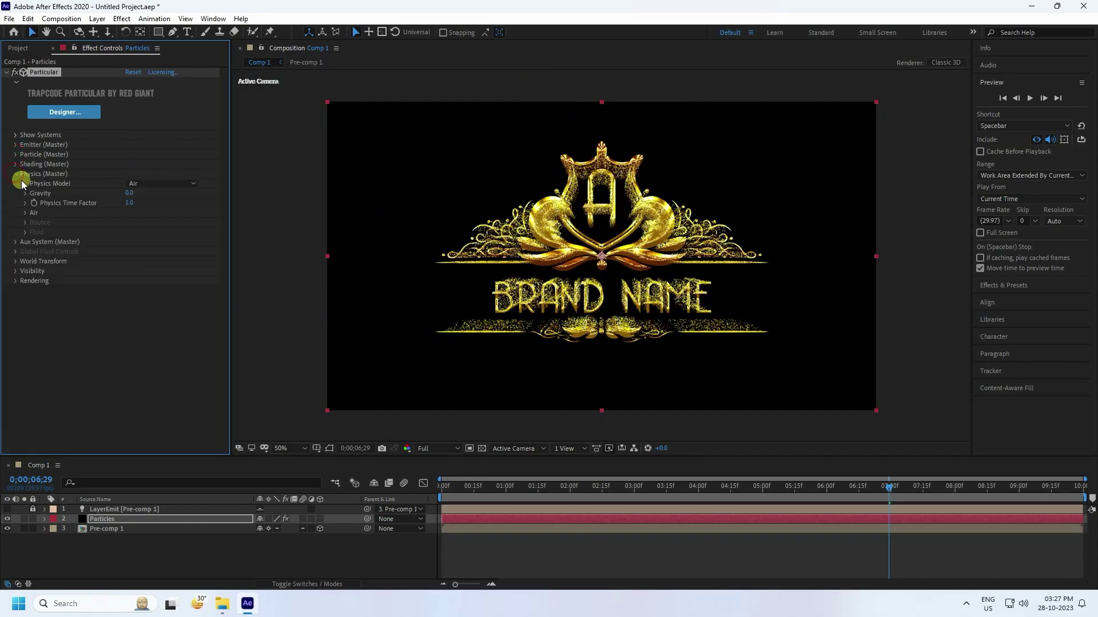
pyautogui.click(130, 193)
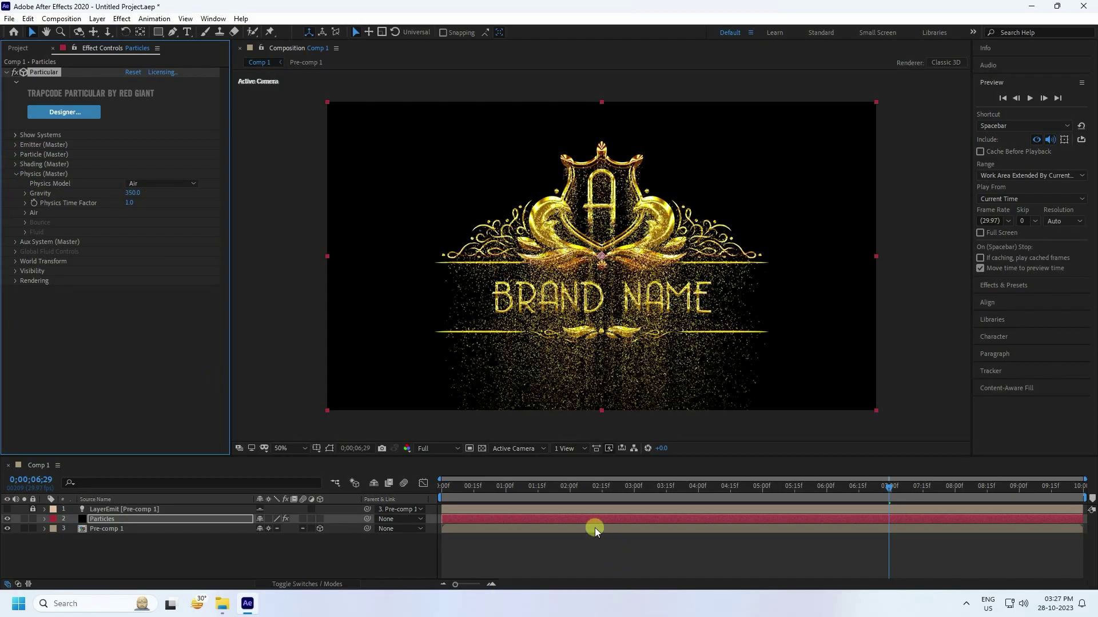
pyautogui.click(444, 486)
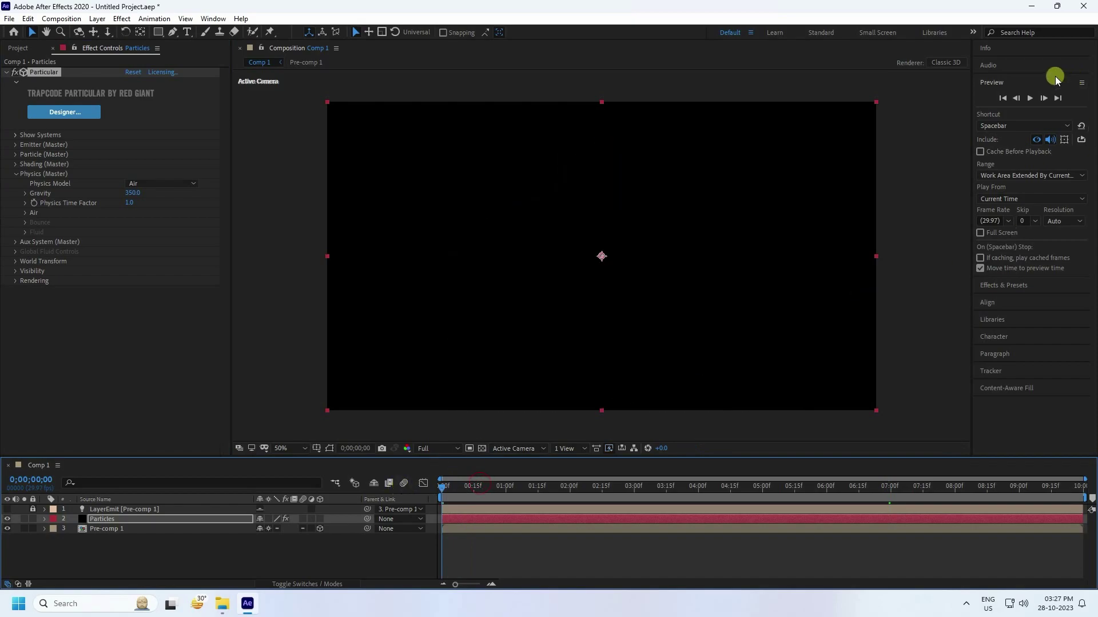
pyautogui.click(1029, 98)
# Set Air Wind Y to 500 and replay the preview from the beginning
pyautogui.scroll(2, 433, 378)
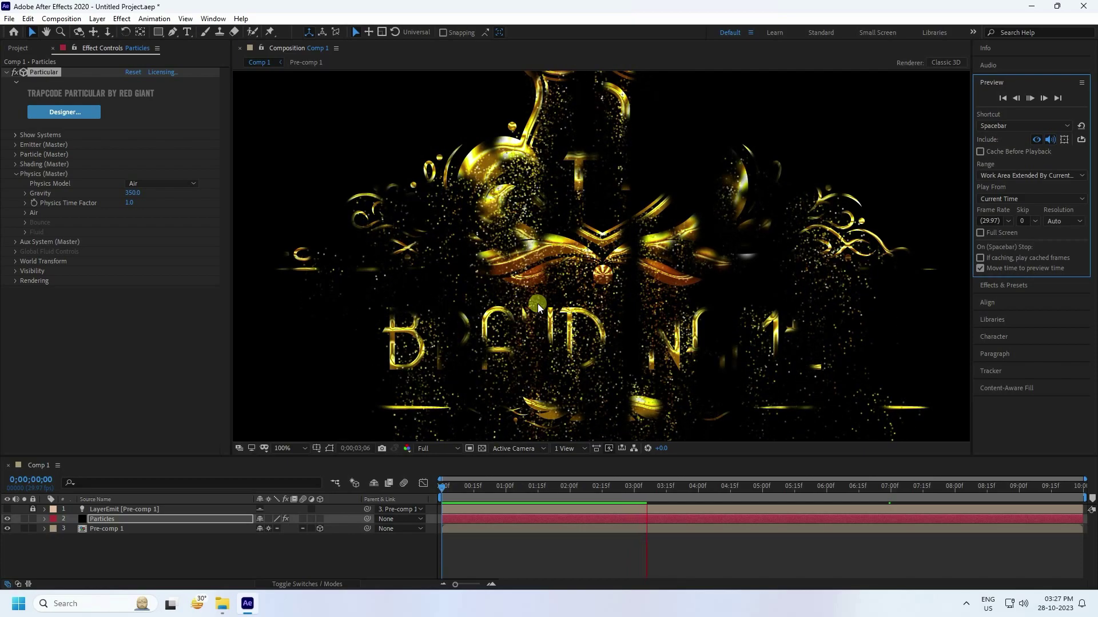
pyautogui.click(25, 214)
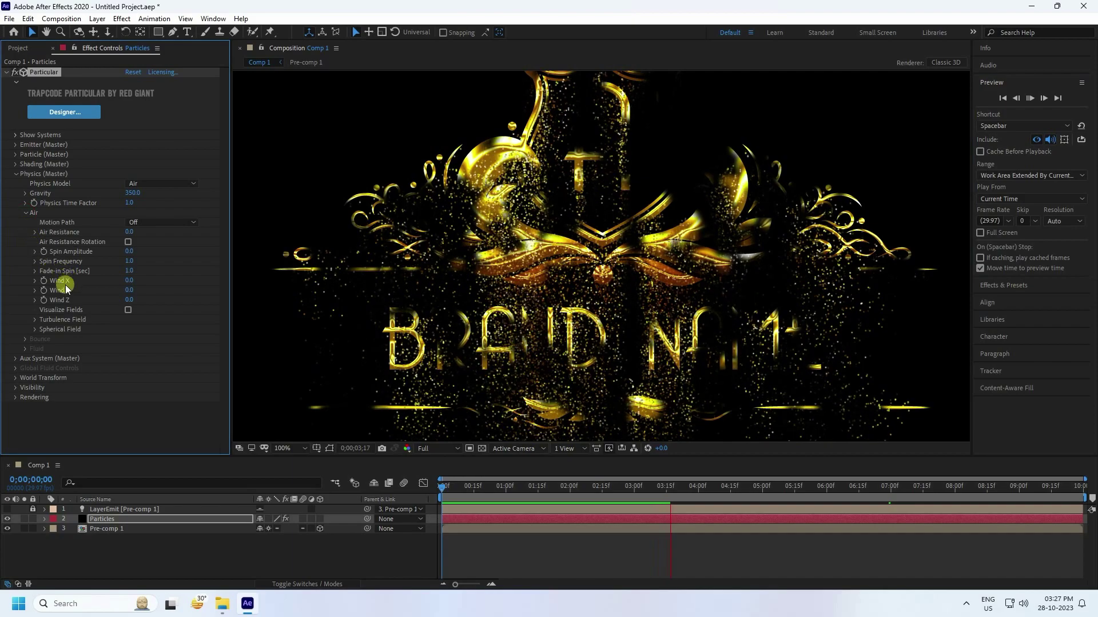
pyautogui.click(128, 290)
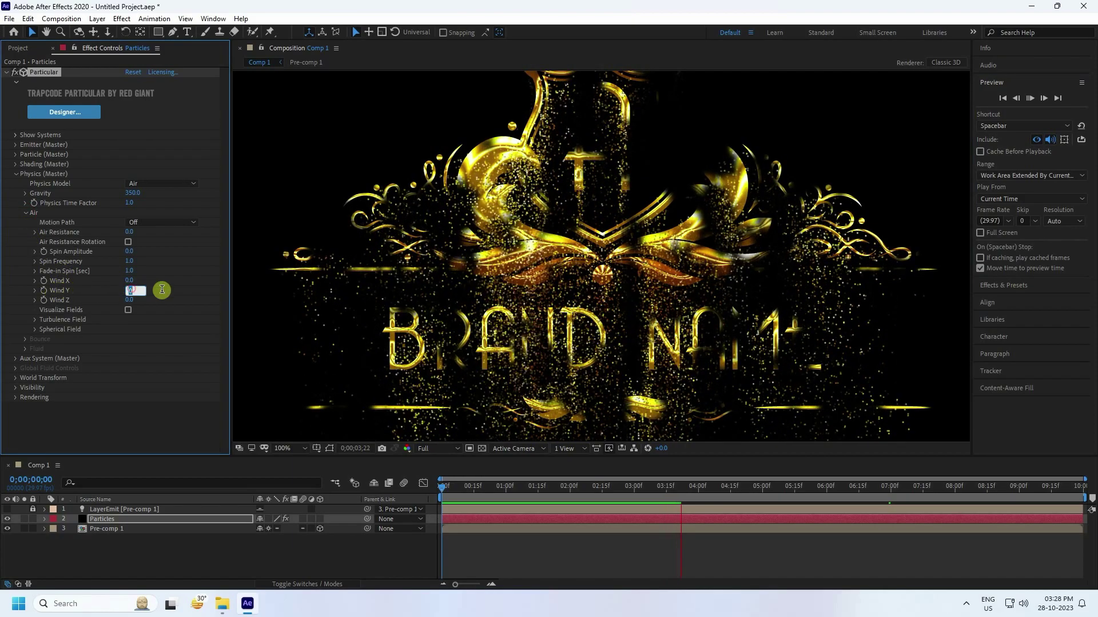
pyautogui.write('300')
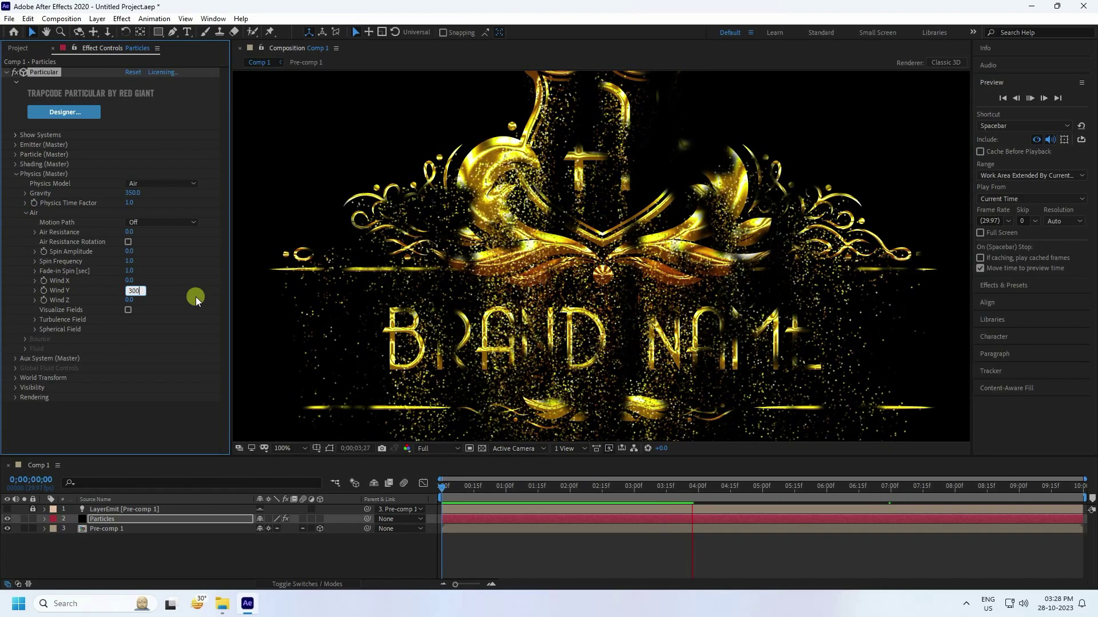
pyautogui.moveTo(465, 497); pyautogui.dragTo(443, 491)
pyautogui.click(1029, 97)
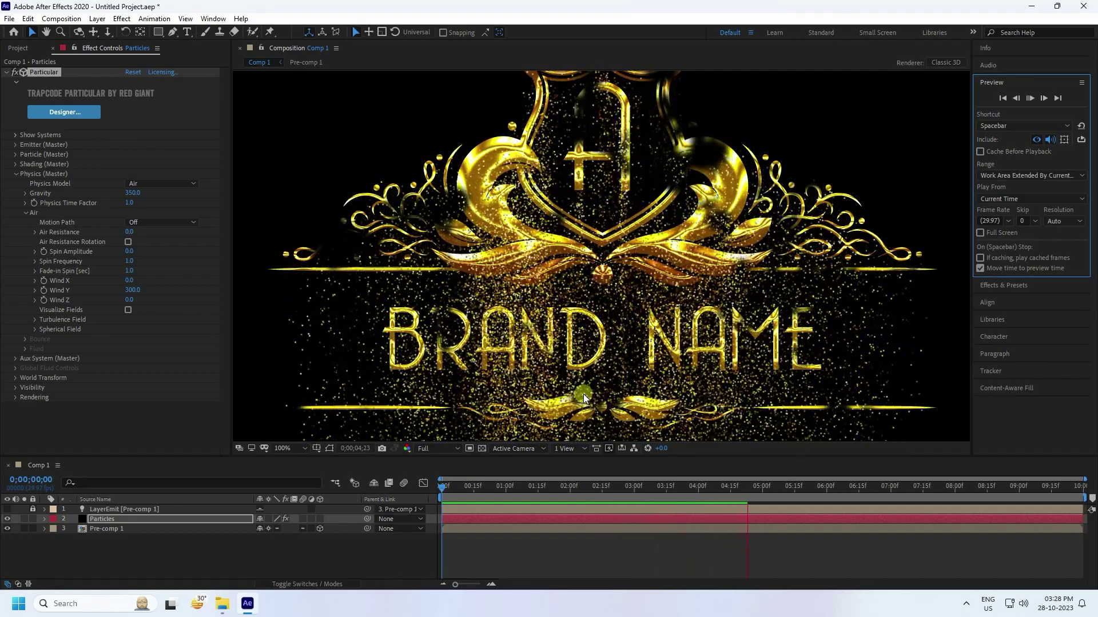
# Replay the preview from the first frame and stop once the logo has formed
pyautogui.click(1030, 98)
pyautogui.click(1003, 99)
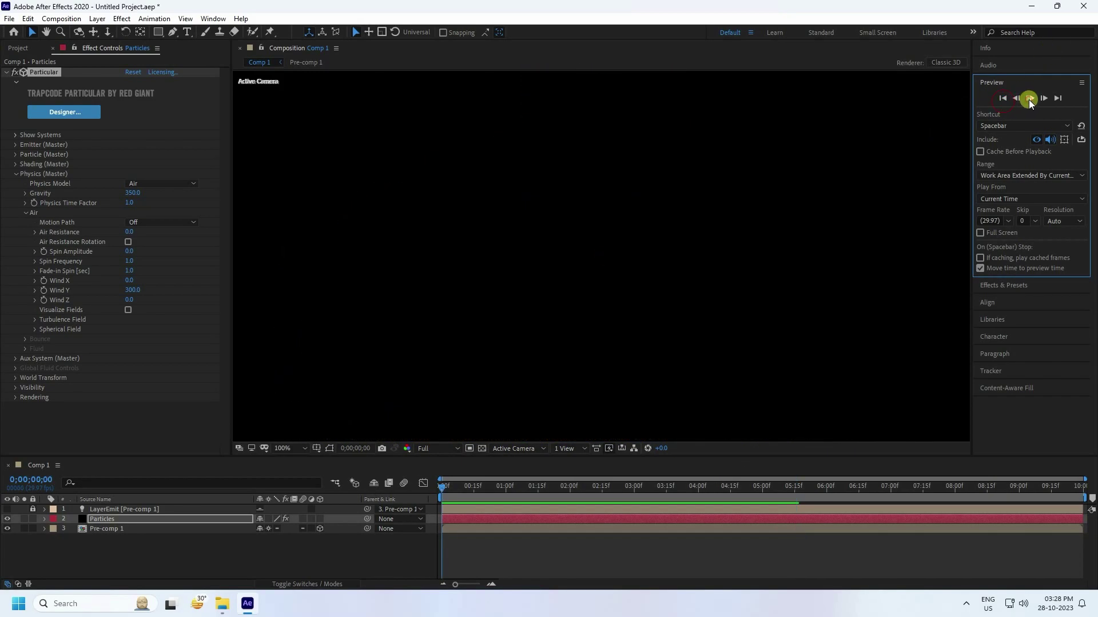
pyautogui.click(1029, 98)
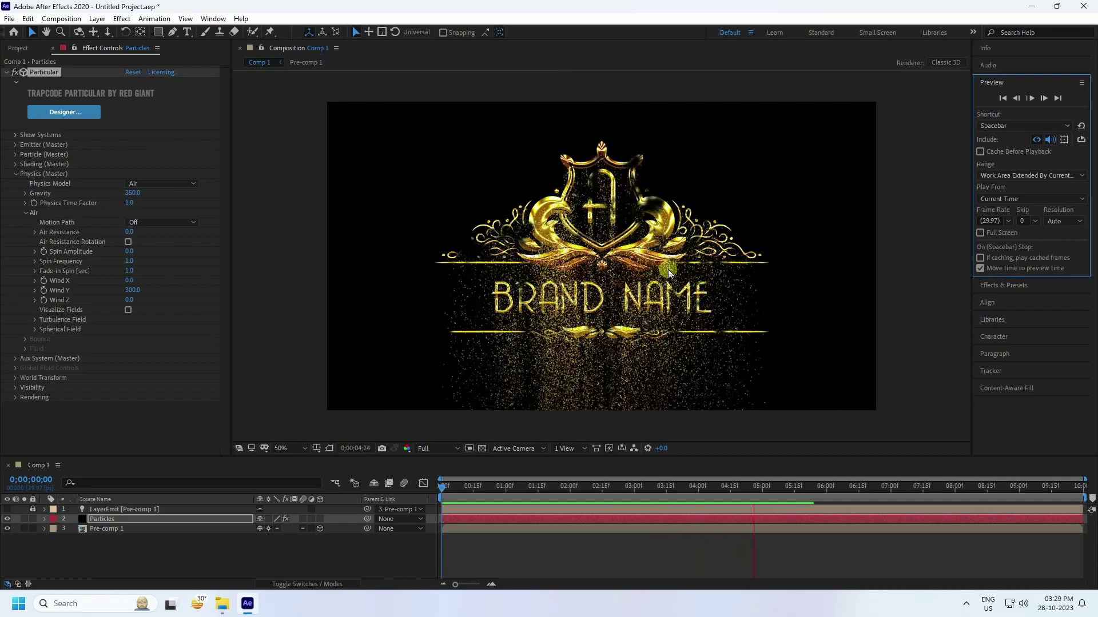
pyautogui.click(1030, 98)
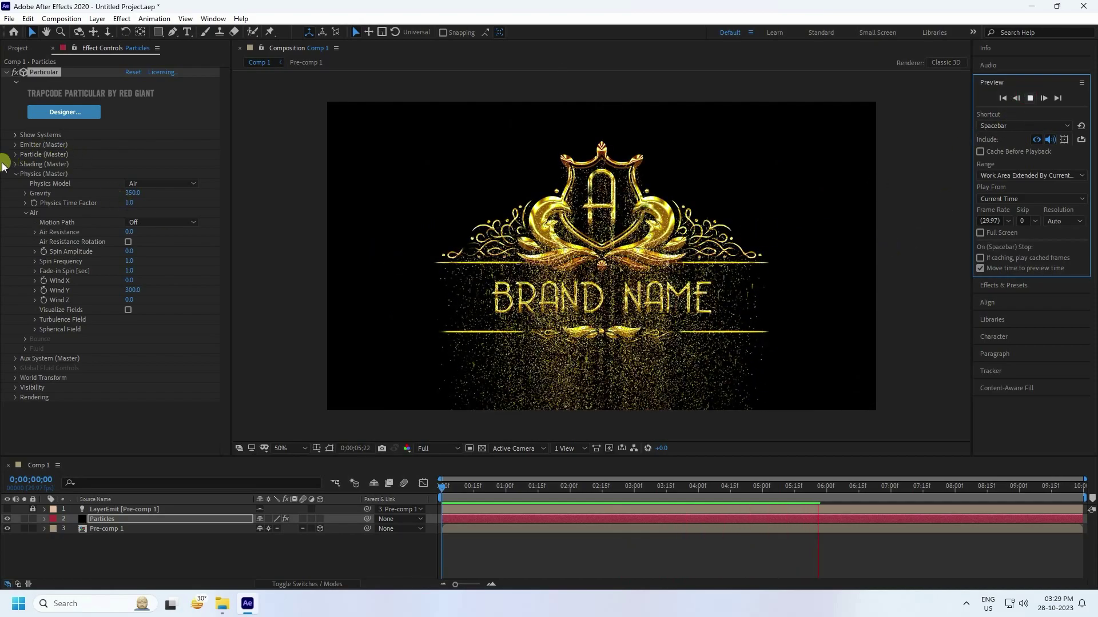
pyautogui.click(16, 145)
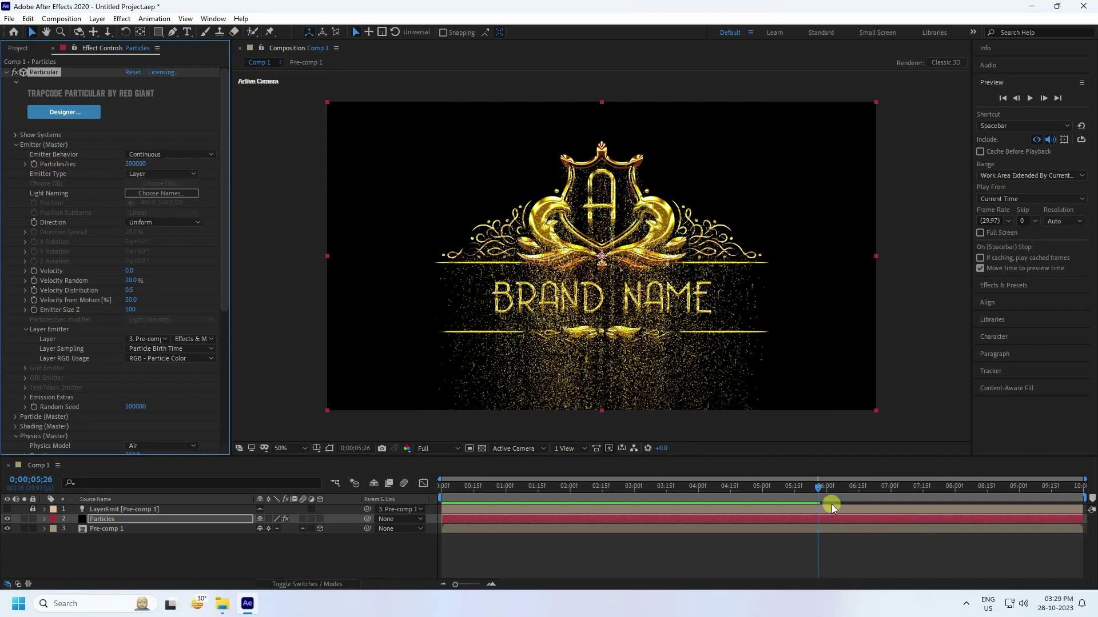
# Keyframe Particles/sec at 500000 at 6 seconds, dropping to 0 at 7 seconds
pyautogui.moveTo(820, 489); pyautogui.dragTo(829, 495)
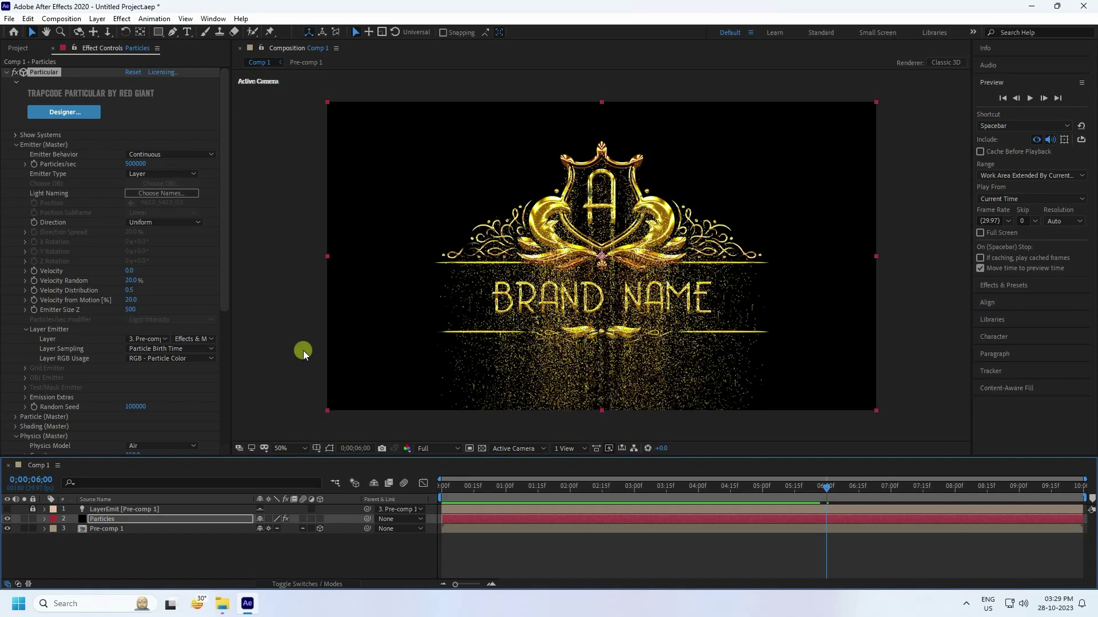
pyautogui.click(34, 165)
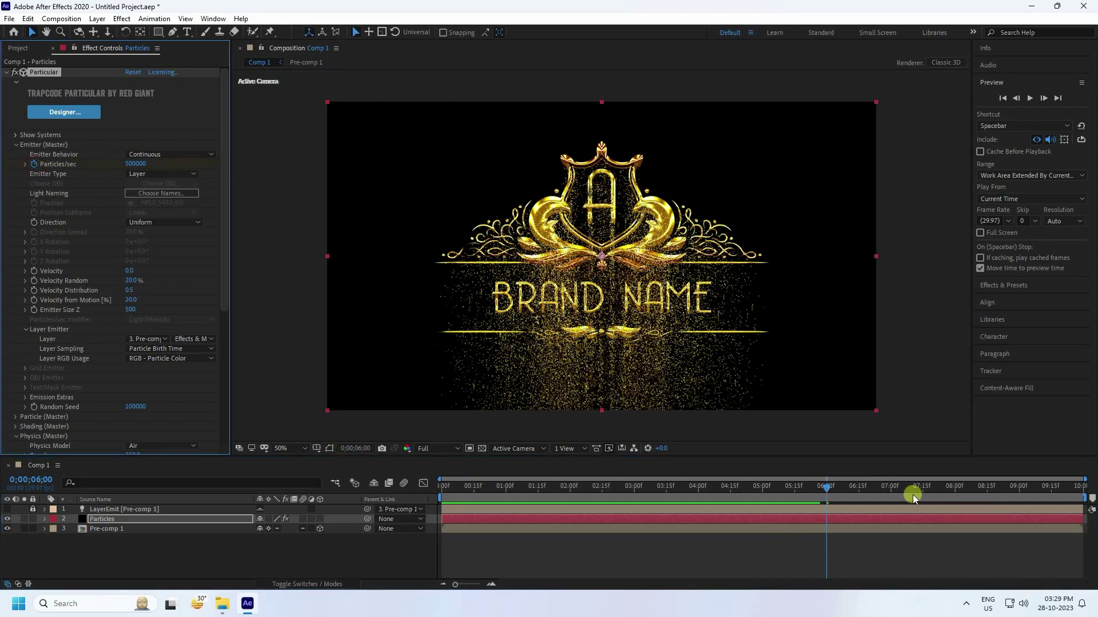
pyautogui.moveTo(889, 487); pyautogui.dragTo(890, 489)
pyautogui.click(136, 165)
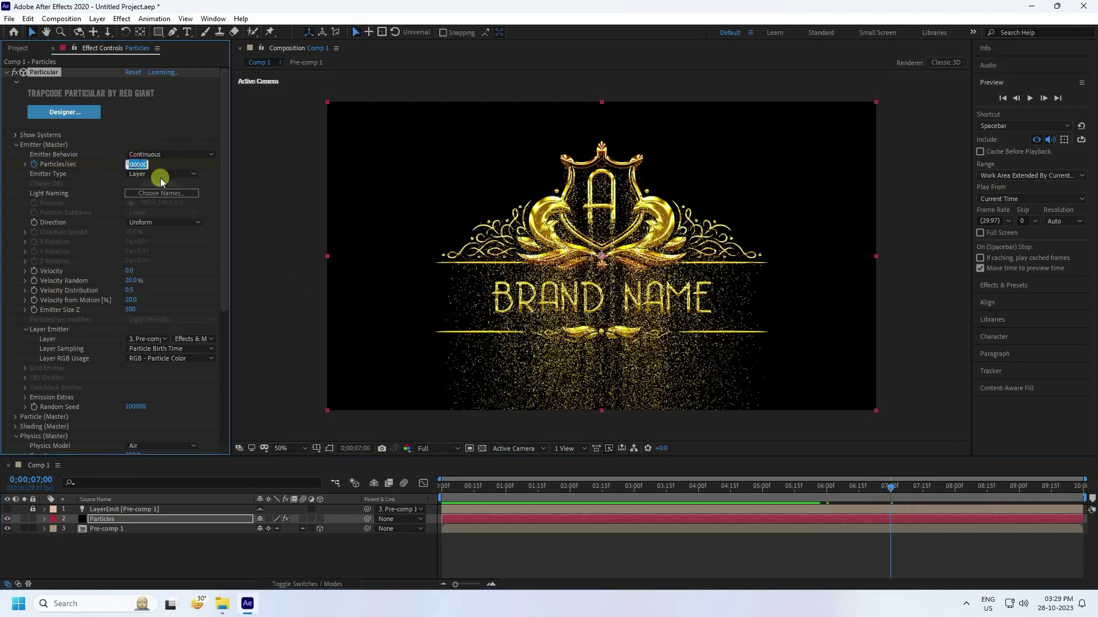
pyautogui.write('0')
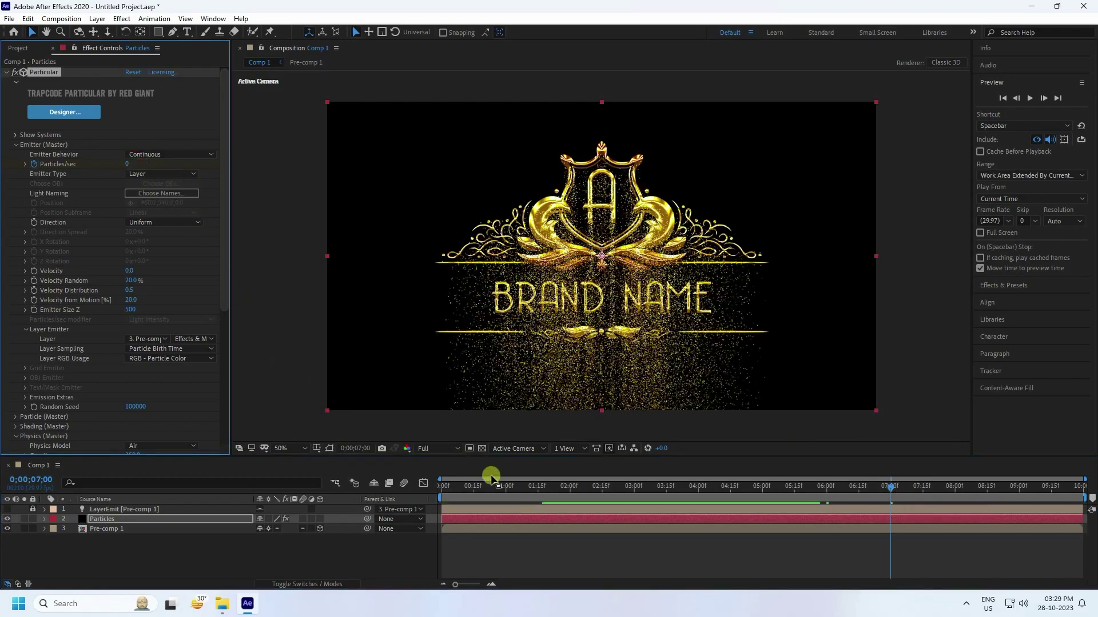
# Preview the particle animation from 0;00 and enlarge the Timeline layer list
pyautogui.moveTo(489, 477); pyautogui.dragTo(376, 500)
pyautogui.hotkey('ctrl', 'z')
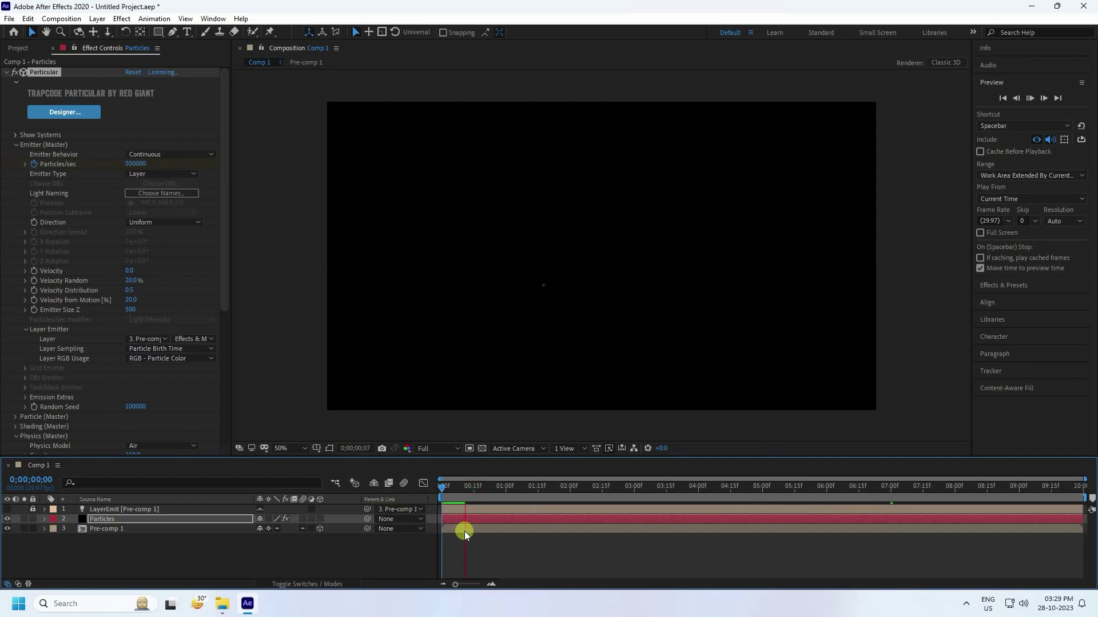
pyautogui.press('space')
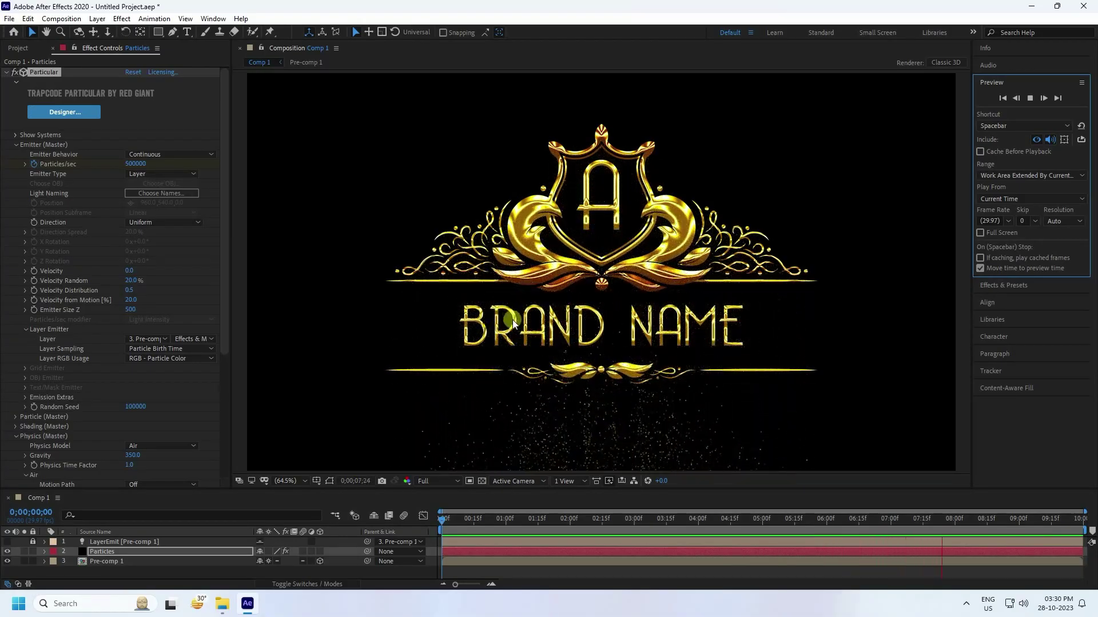
pyautogui.press('space')
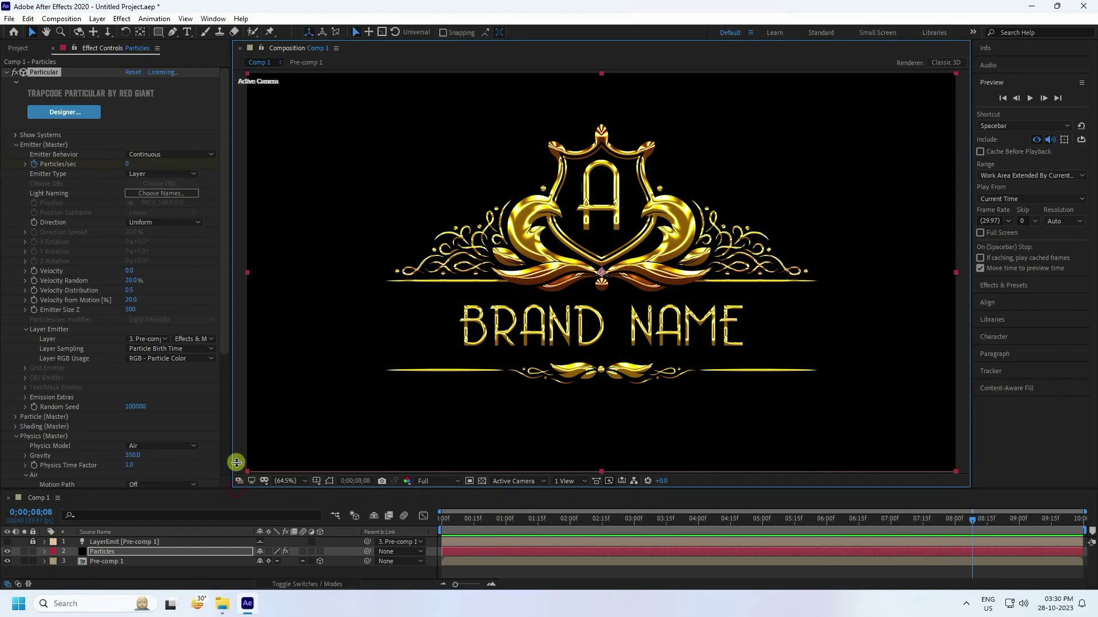
pyautogui.moveTo(101, 490); pyautogui.dragTo(101, 453)
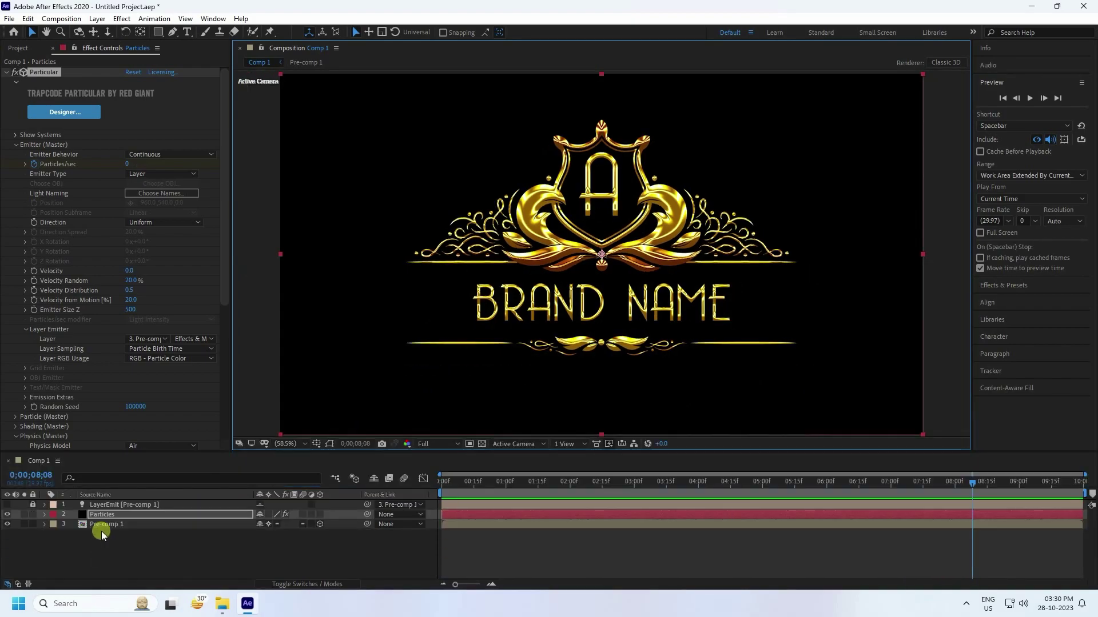
# Duplicate the Particles layer with Ctrl+D and choose Rename on the top copy
pyautogui.click(108, 516)
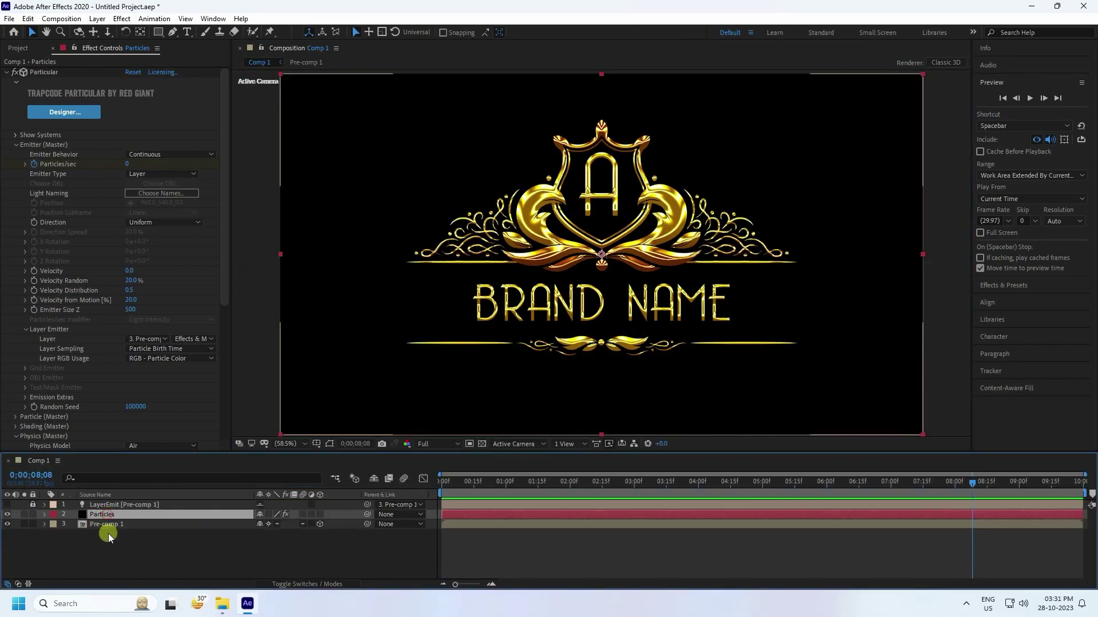
pyautogui.hotkey('ctrl', 'd')
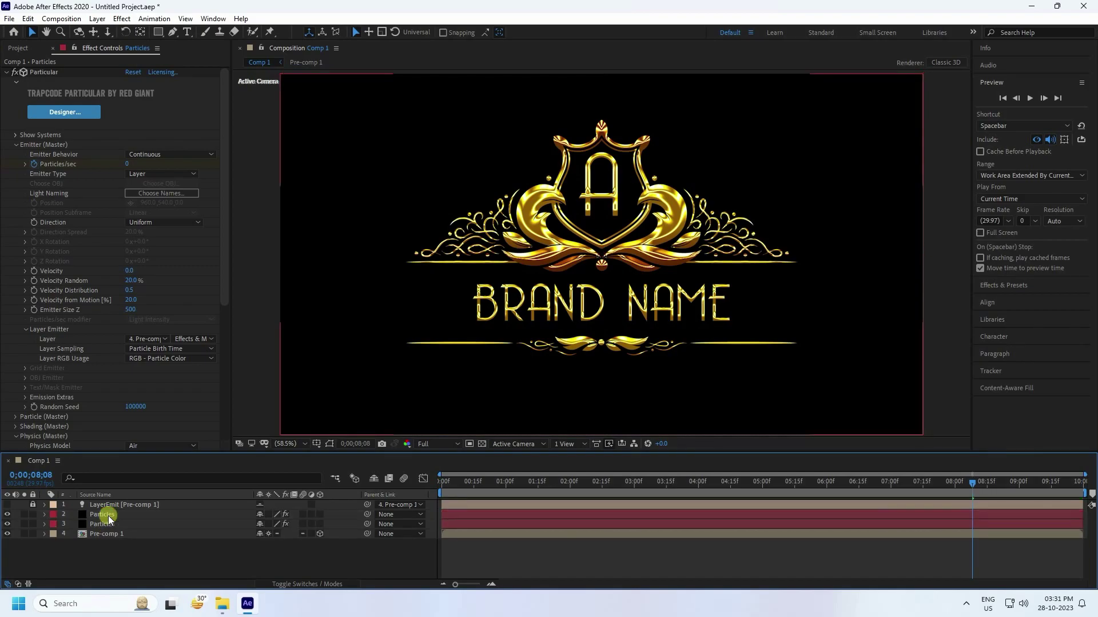
pyautogui.click(111, 522)
pyautogui.click(111, 516)
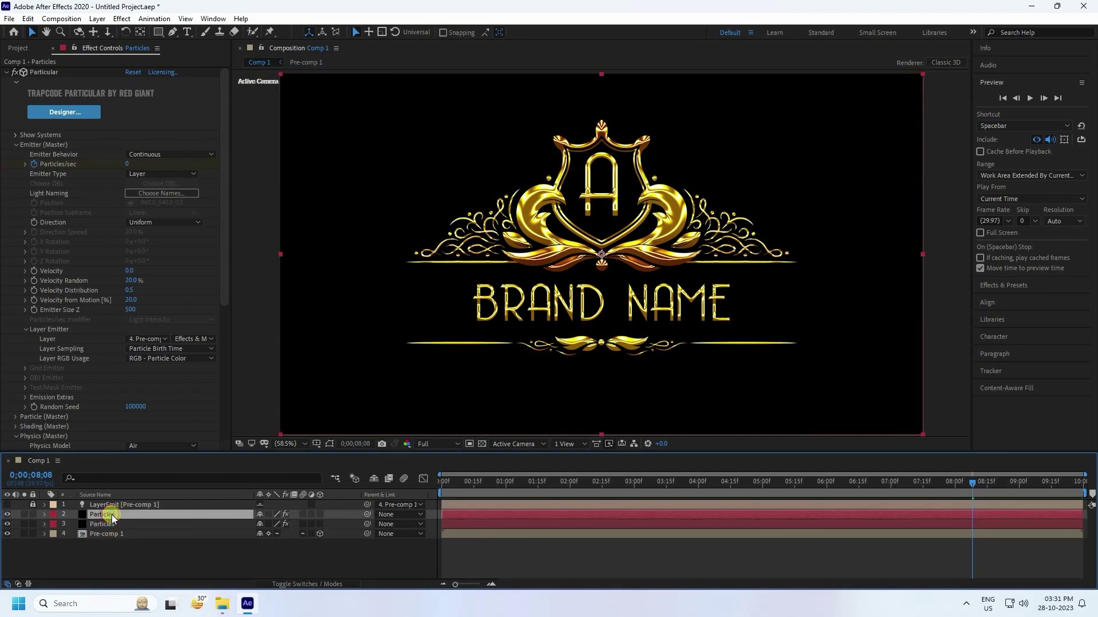
pyautogui.rightClick(111, 515)
pyautogui.click(151, 492)
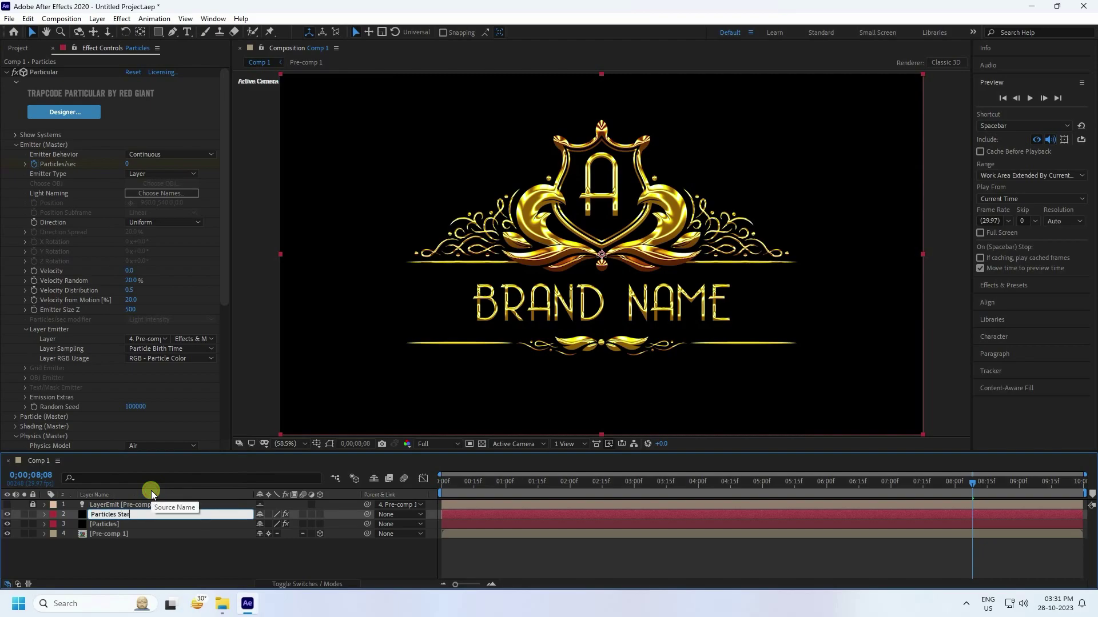
# Name the copy 'Particles Star' and give it Star (No DOF) particles of Size 1.2
pyautogui.press('Return')
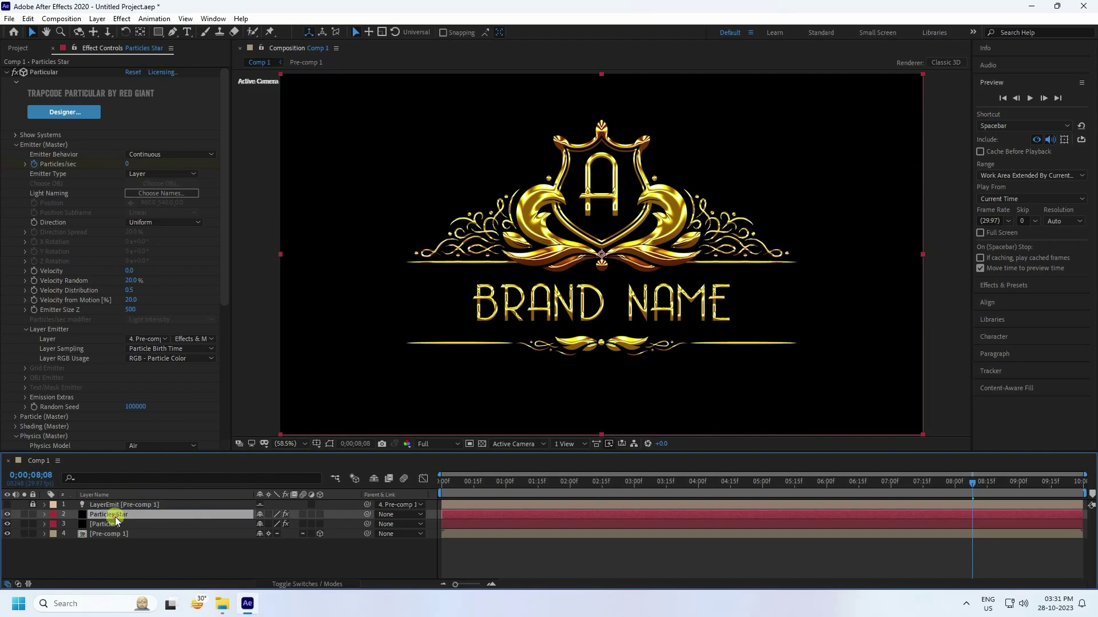
pyautogui.click(16, 144)
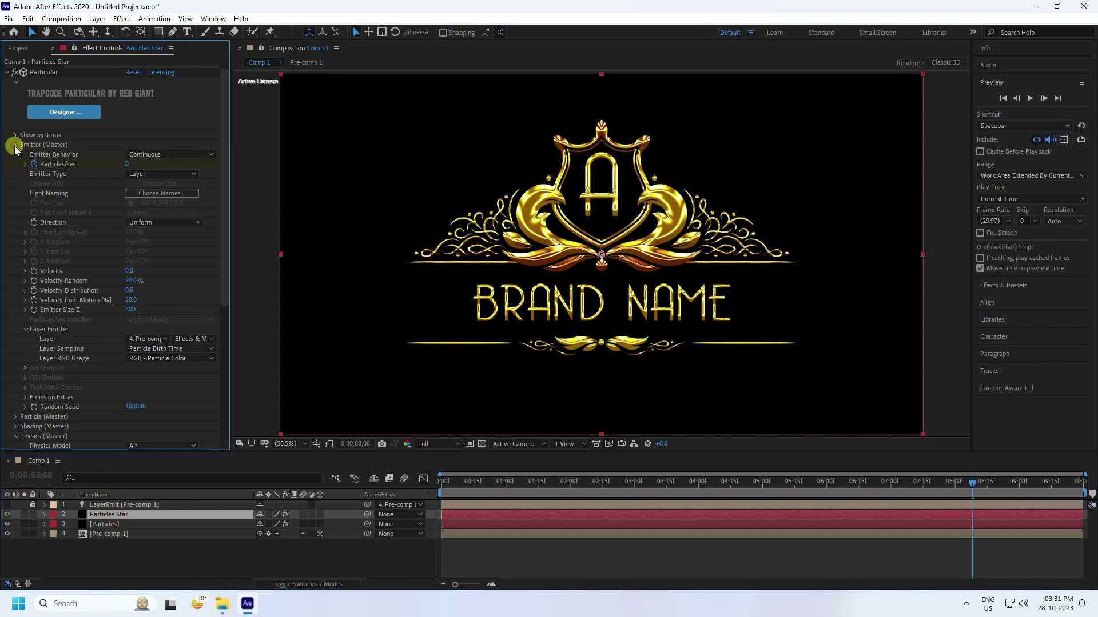
pyautogui.click(16, 154)
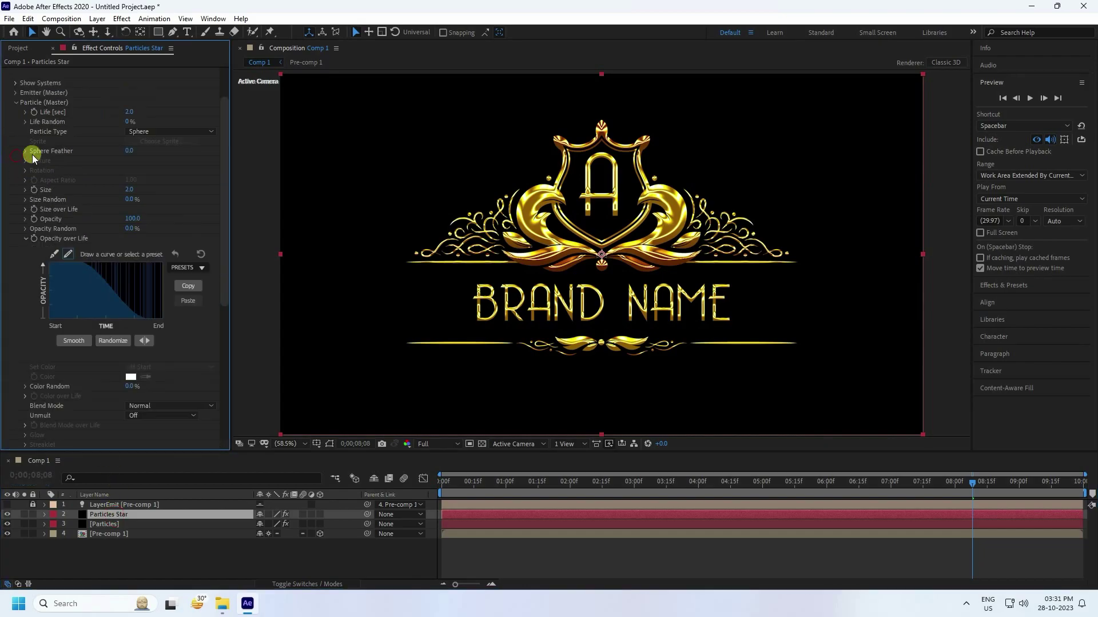
pyautogui.click(128, 132)
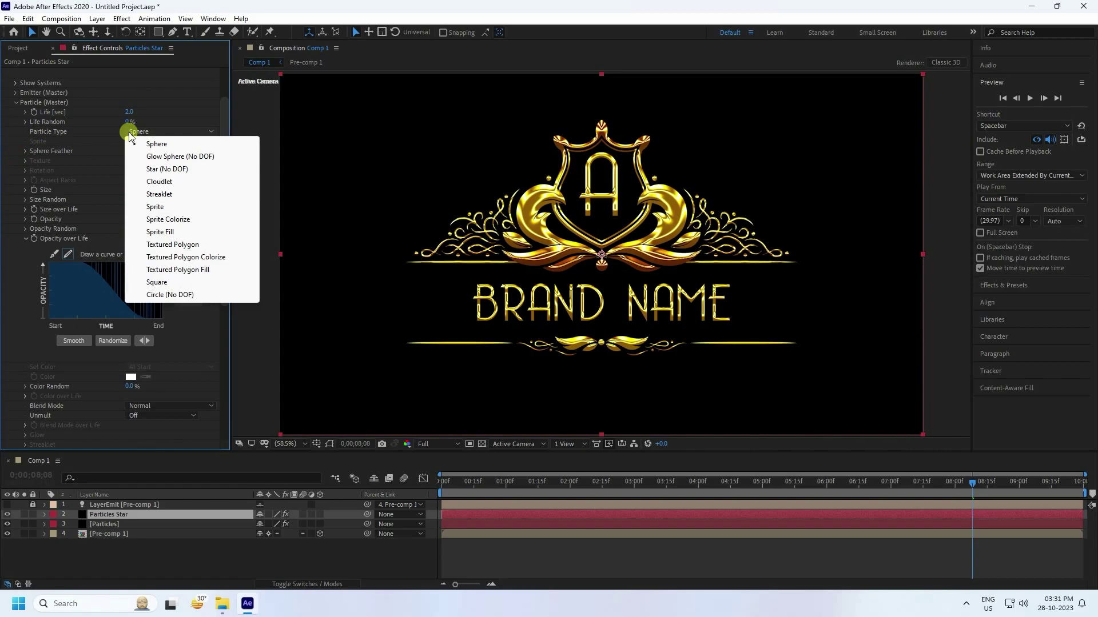
pyautogui.click(151, 169)
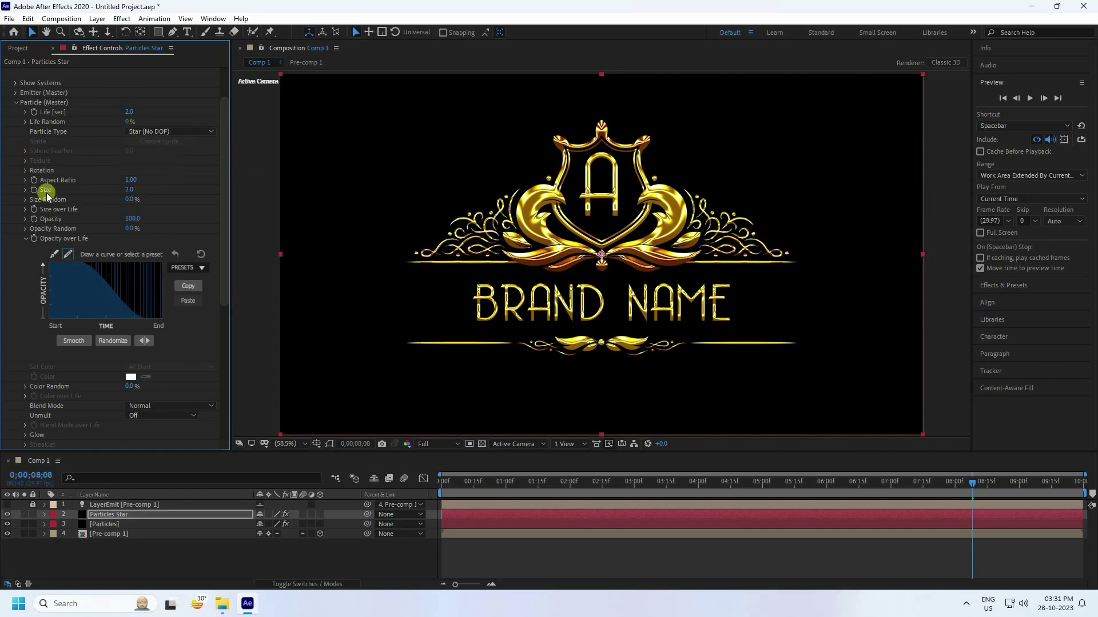
pyautogui.click(129, 190)
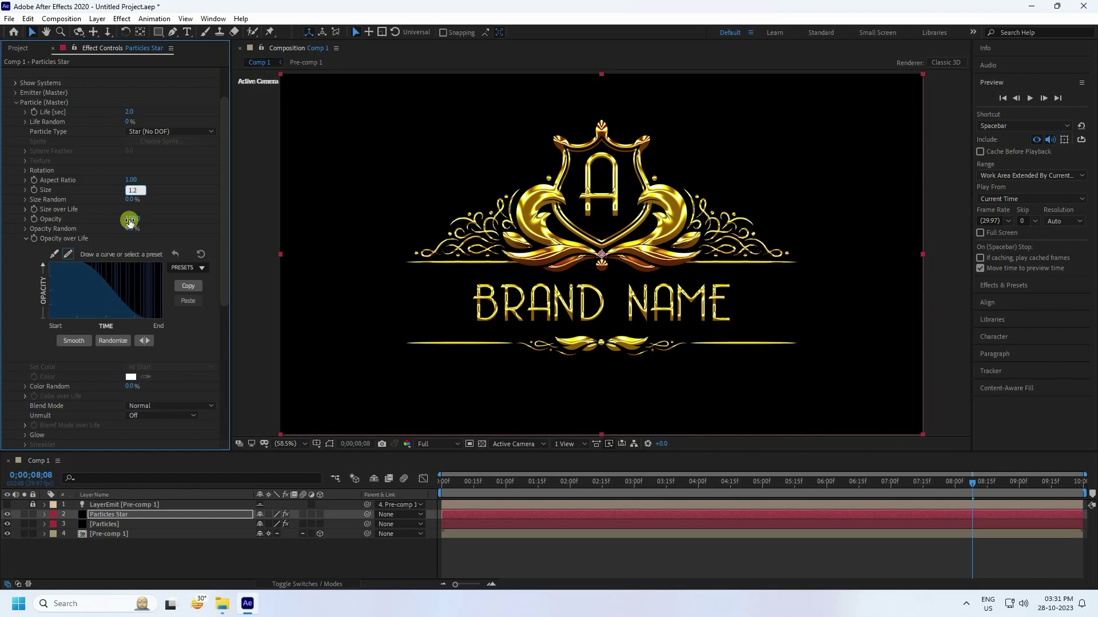
pyautogui.write('1.2')
pyautogui.press('Return')
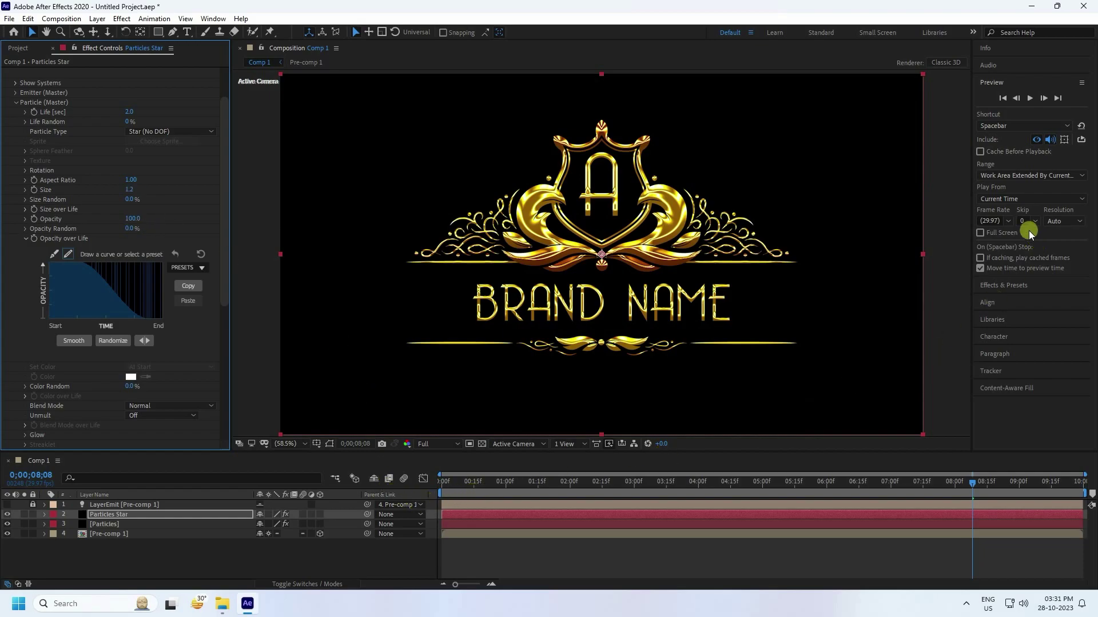
# Preview the star particles, then move Pre-comp 1 to layer 2, above both particle layers
pyautogui.click(1029, 99)
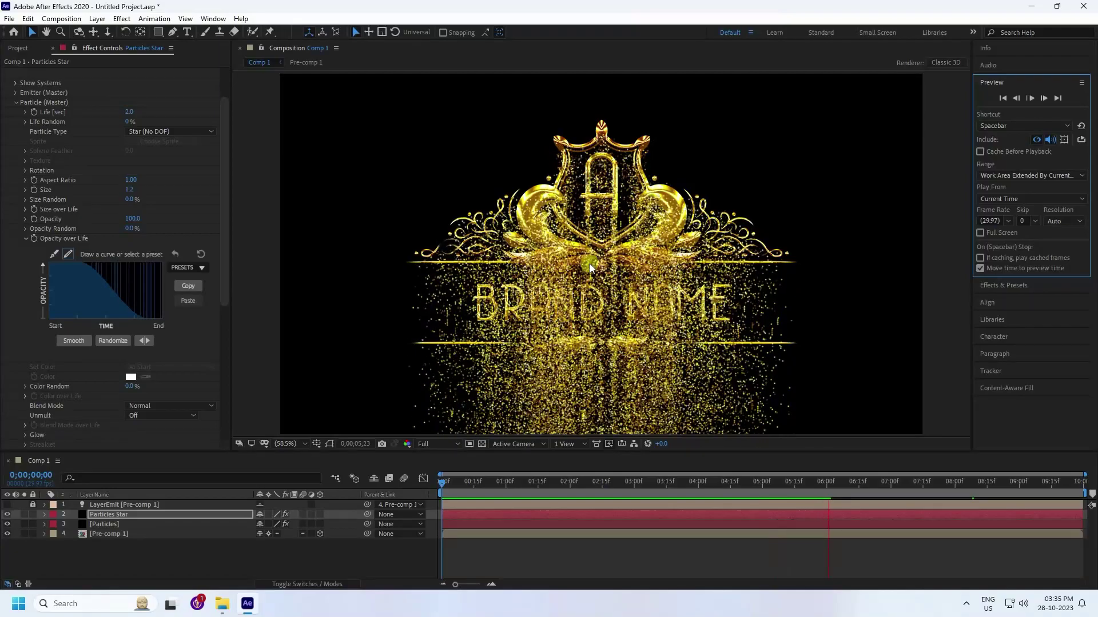
pyautogui.press('space')
pyautogui.click(108, 535)
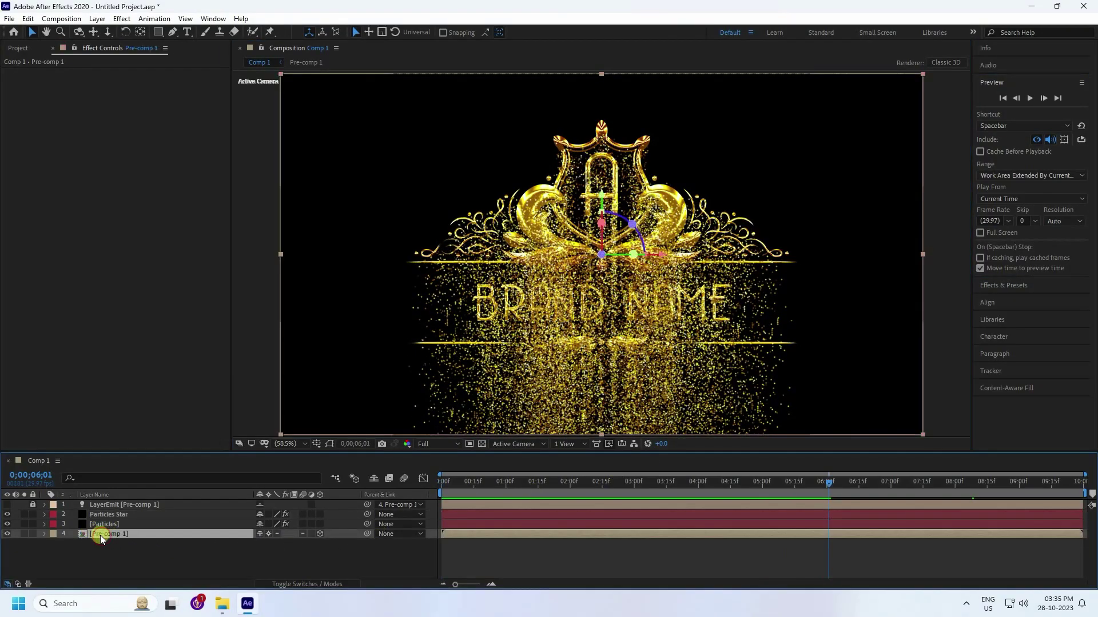
pyautogui.moveTo(101, 538)
pyautogui.mouseDown()
pyautogui.moveTo(108, 509)
pyautogui.moveTo(108, 522)
pyautogui.mouseUp()
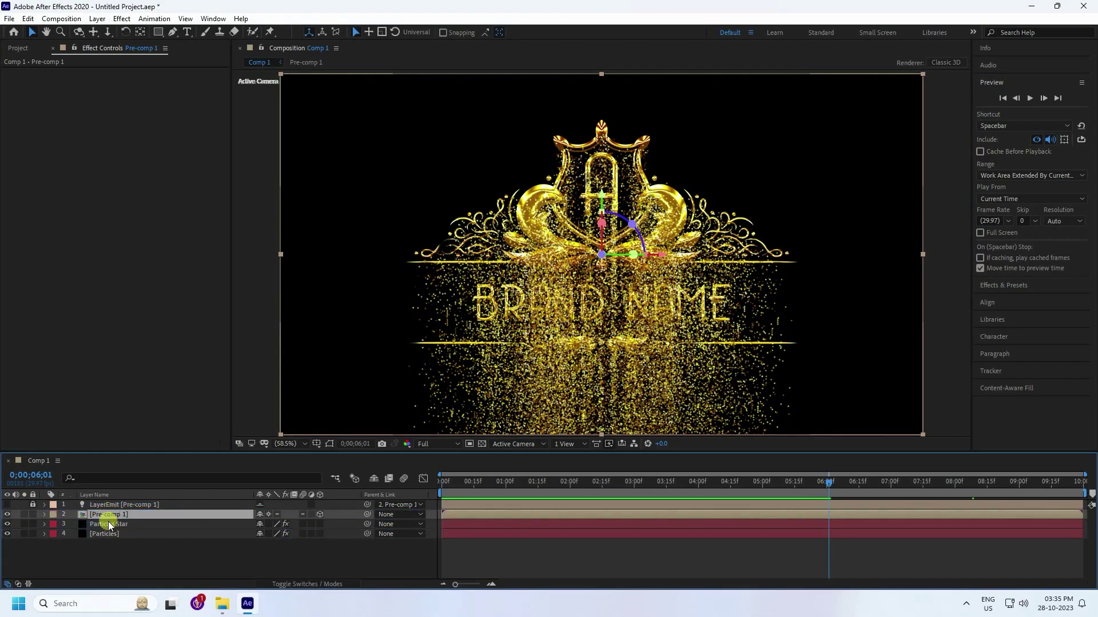
pyautogui.rightClick(154, 557)
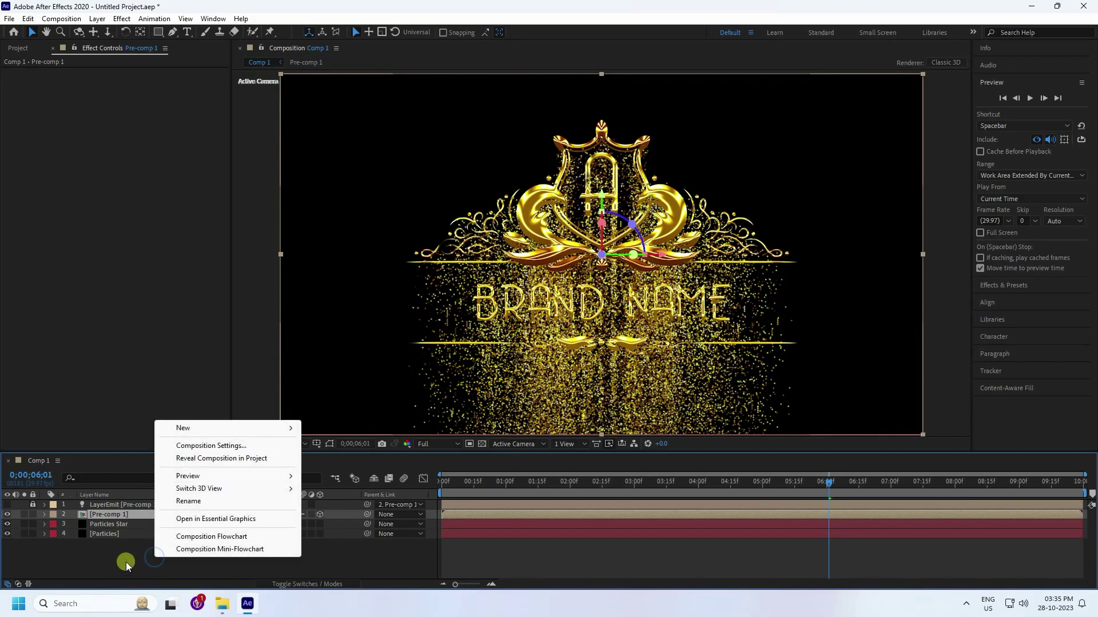
pyautogui.click(132, 554)
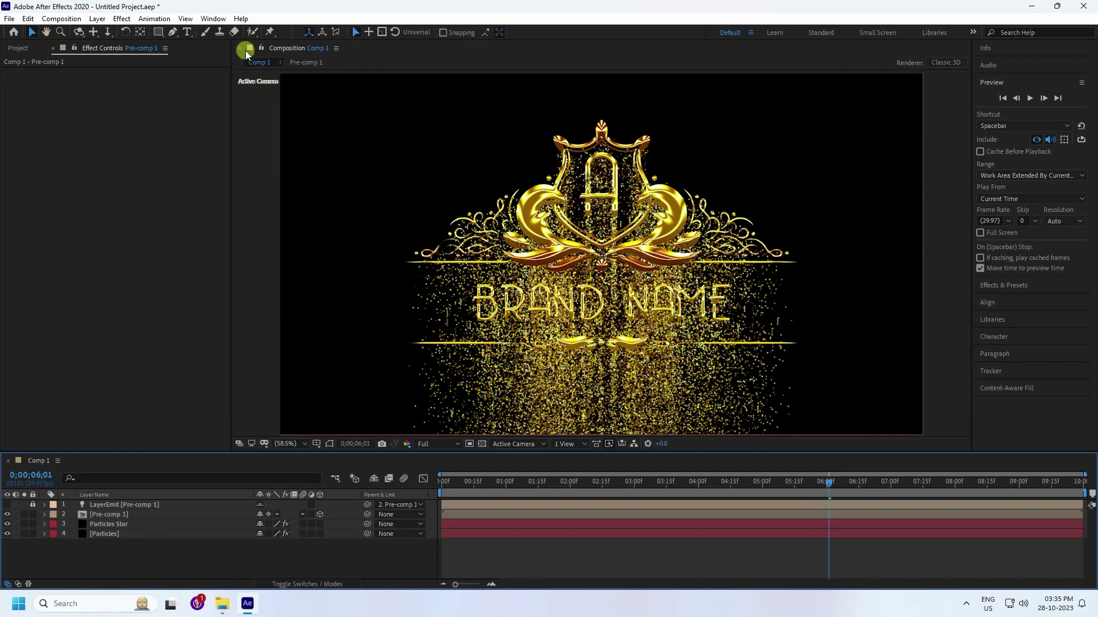
pyautogui.click(18, 48)
# Import BG particles.mp4, Flares 1.mp4 and Flares 2.mp4 into the project
pyautogui.rightClick(68, 251)
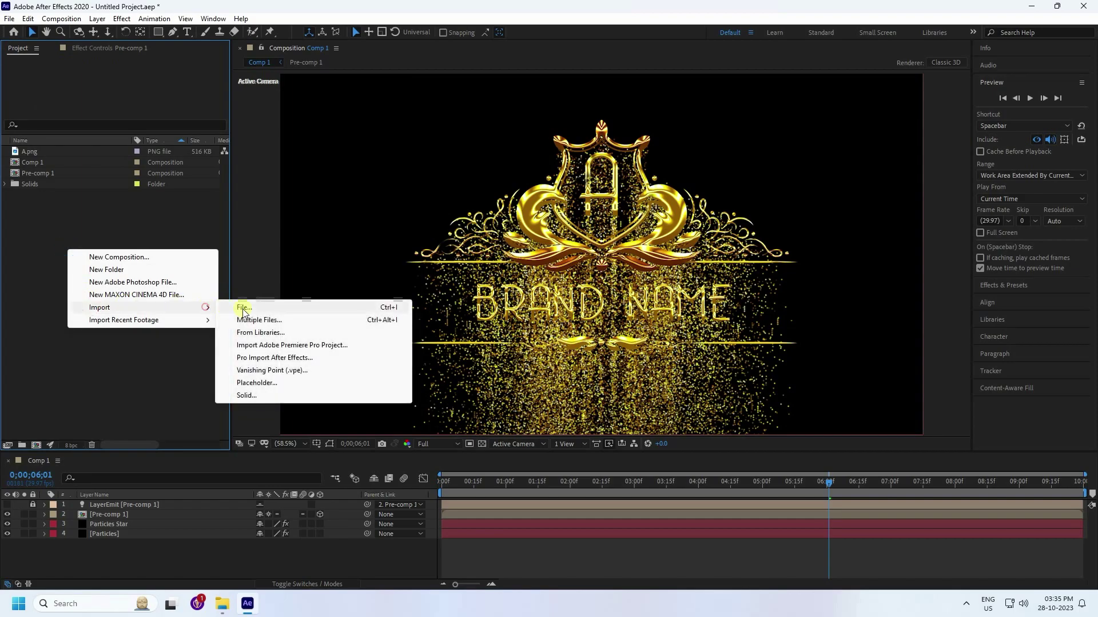
pyautogui.click(252, 309)
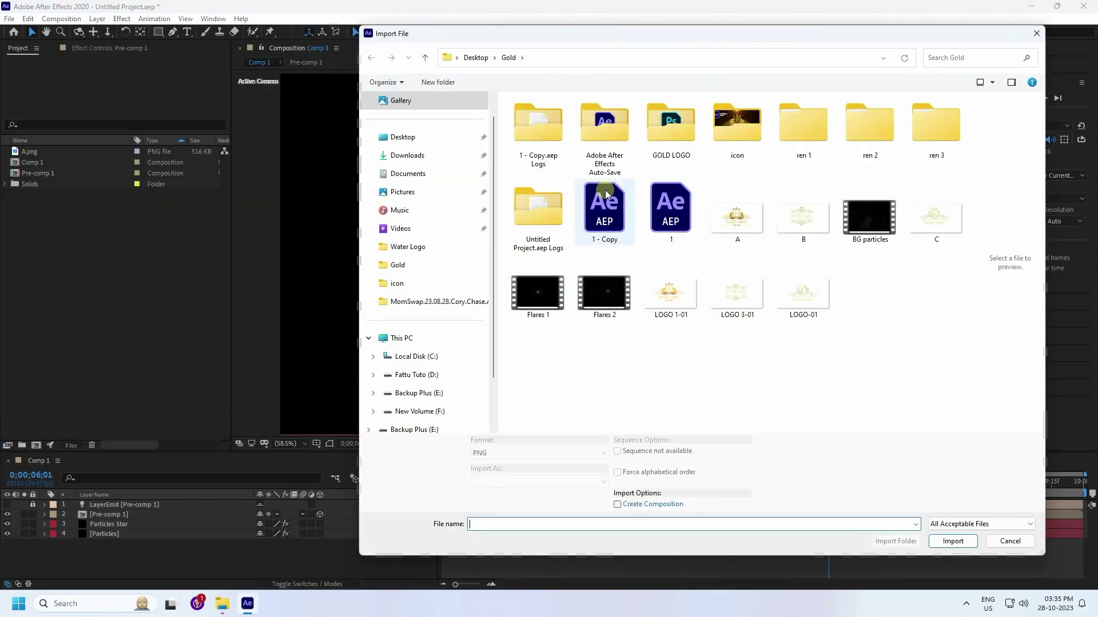
pyautogui.click(865, 231)
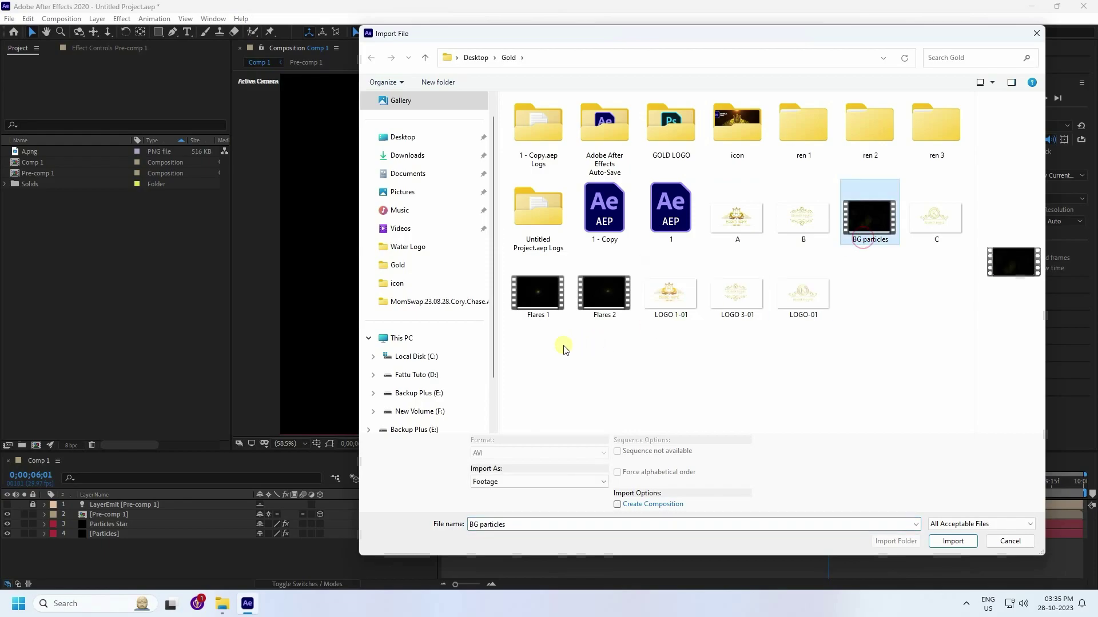
pyautogui.moveTo(562, 344); pyautogui.dragTo(598, 303)
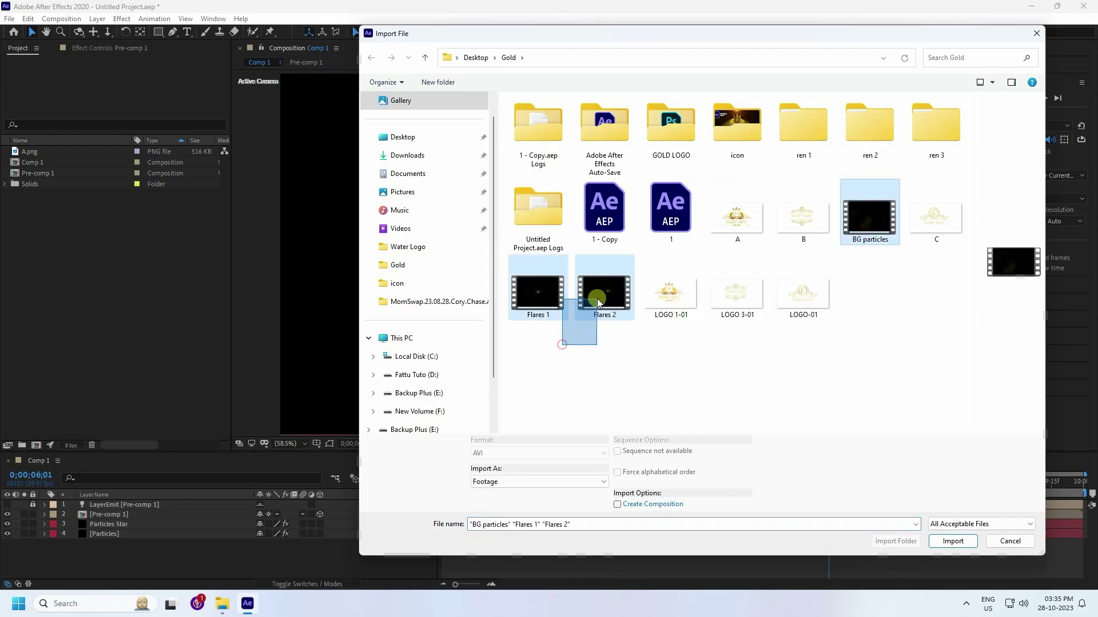
pyautogui.click(952, 541)
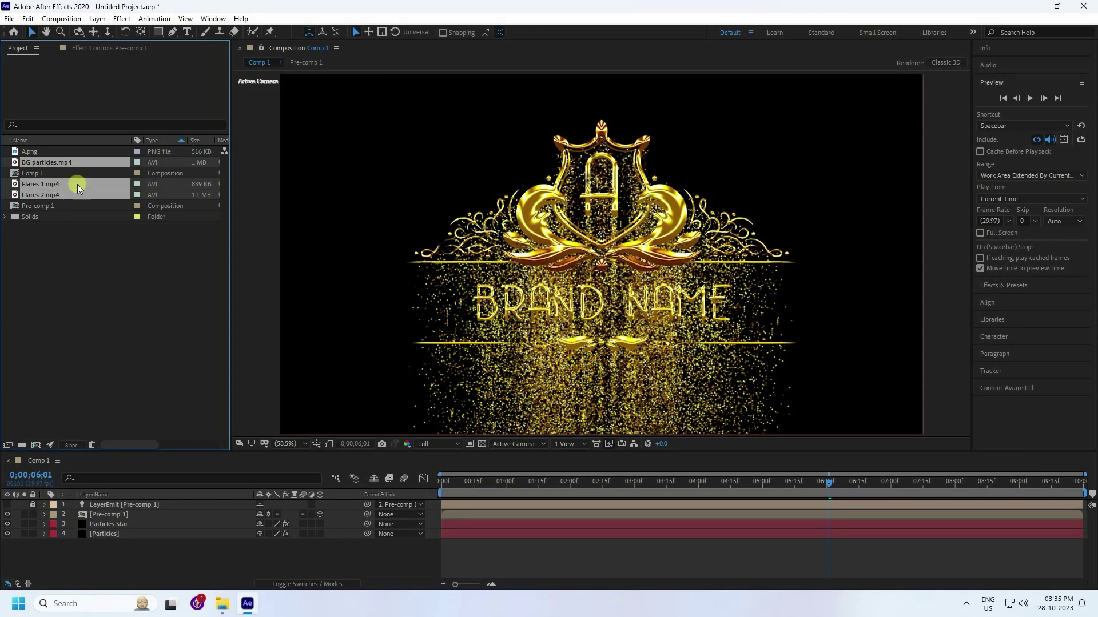
pyautogui.click(73, 303)
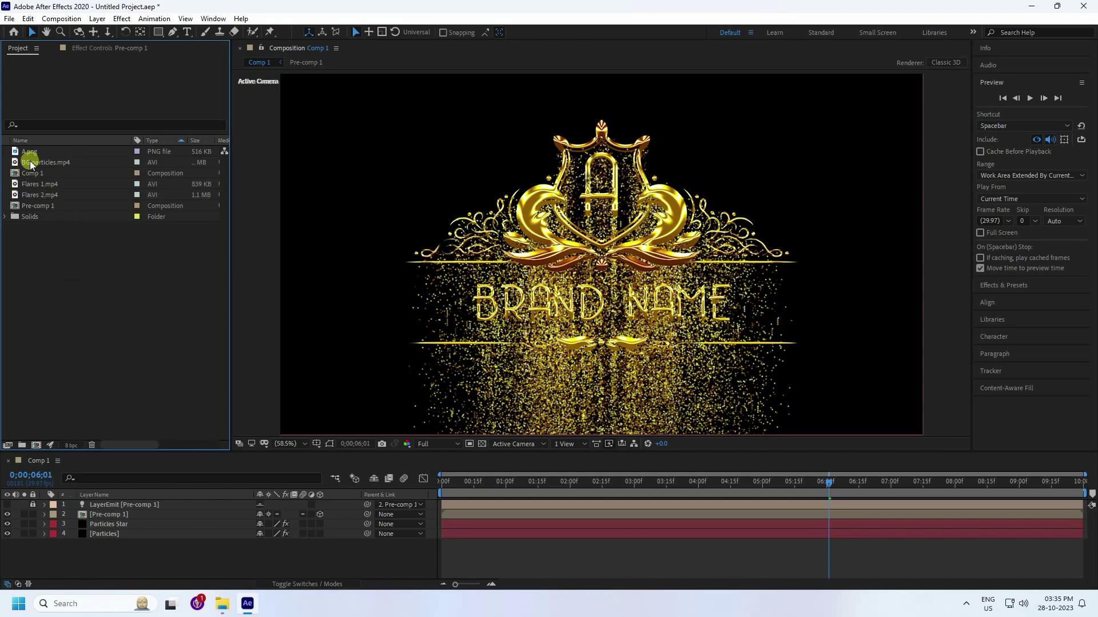
# Place BG particles in the timeline with Flares 1 and Flares 2 above it
pyautogui.moveTo(59, 161); pyautogui.dragTo(92, 550)
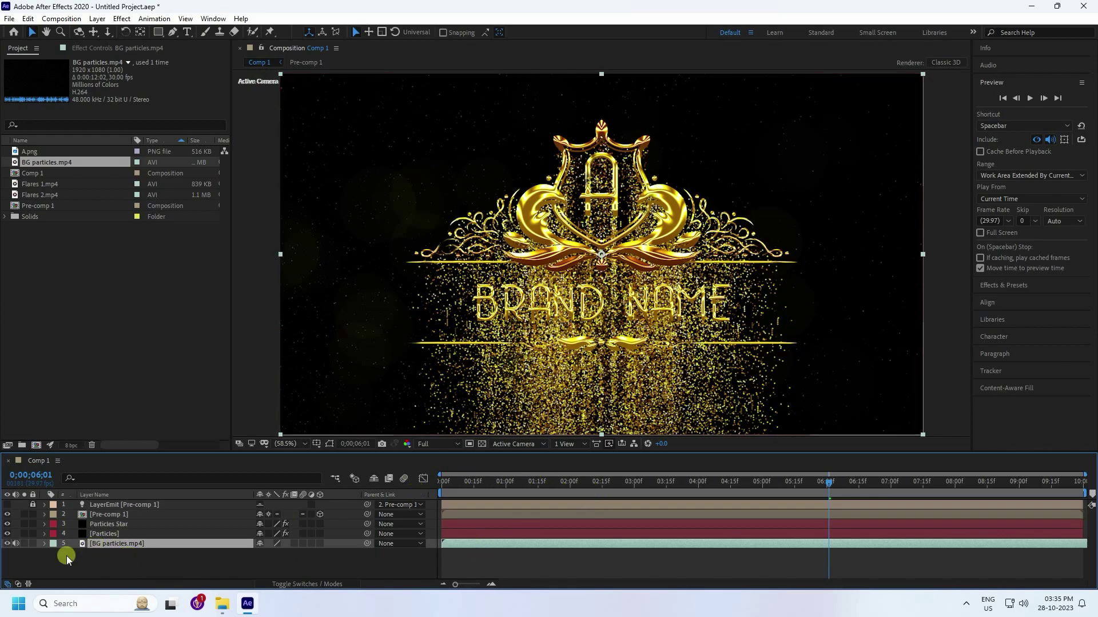
pyautogui.click(35, 186)
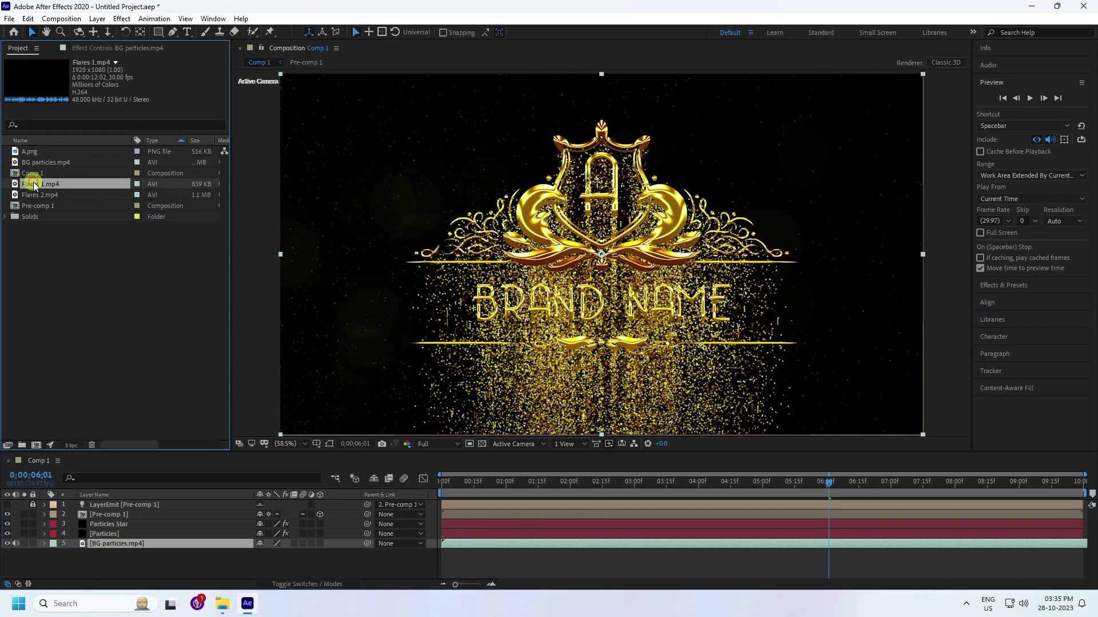
pyautogui.keyDown('ctrl'); pyautogui.click(35, 196); pyautogui.keyUp('ctrl')
pyautogui.moveTo(43, 194); pyautogui.dragTo(104, 534)
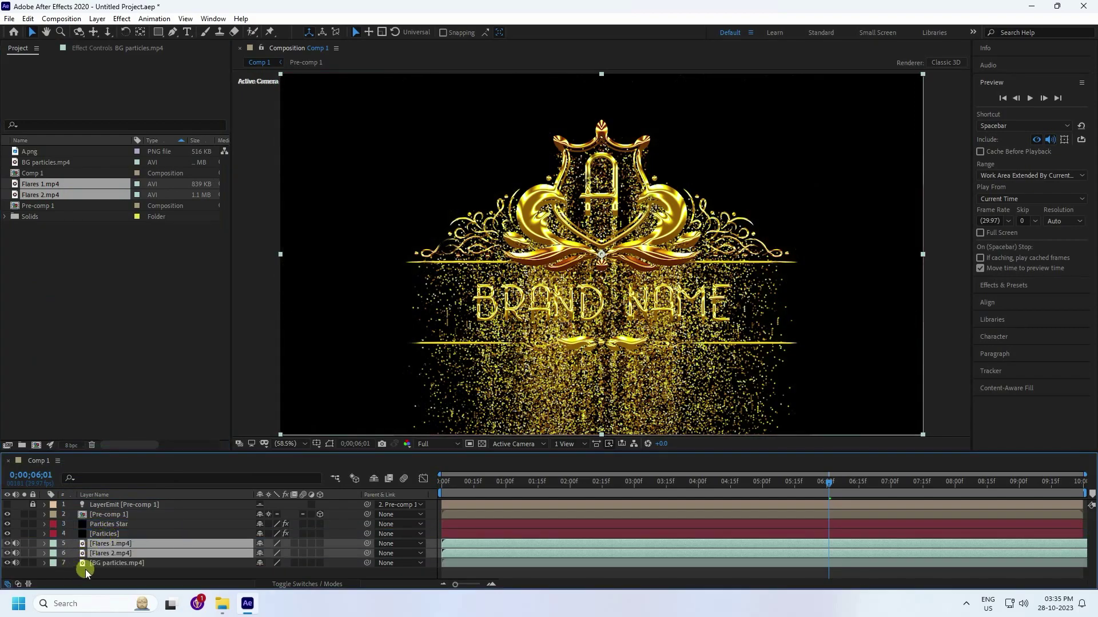
# Set the blend mode of all three footage layers to Add
pyautogui.click(301, 582)
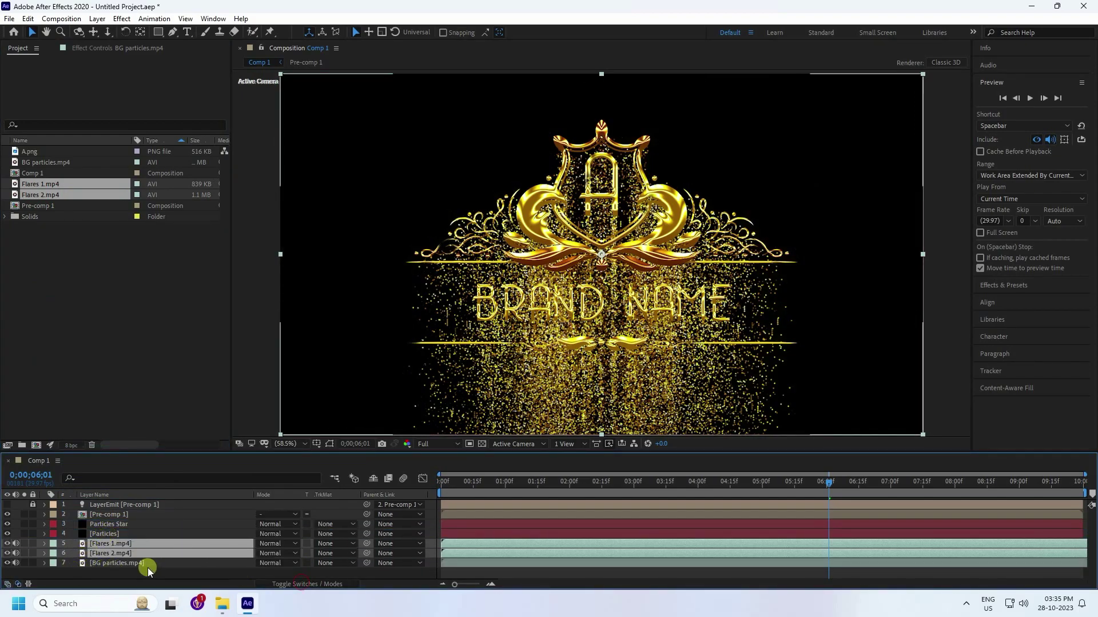
pyautogui.moveTo(144, 569); pyautogui.dragTo(151, 551)
pyautogui.keyDown('shift'); pyautogui.click(155, 543); pyautogui.keyUp('shift')
pyautogui.click(279, 544)
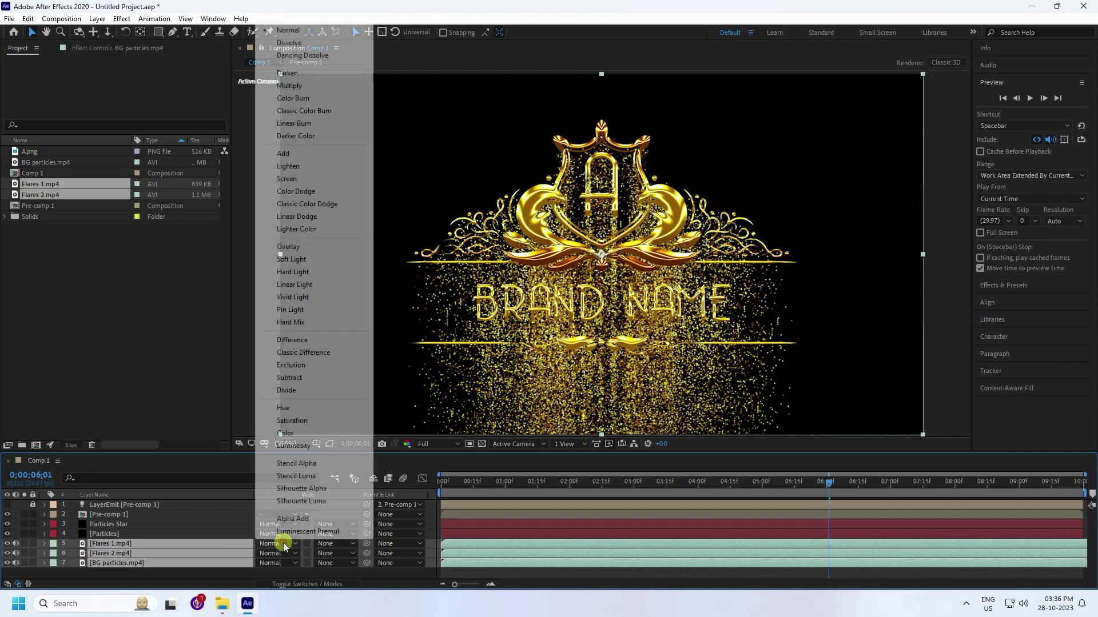
pyautogui.click(286, 157)
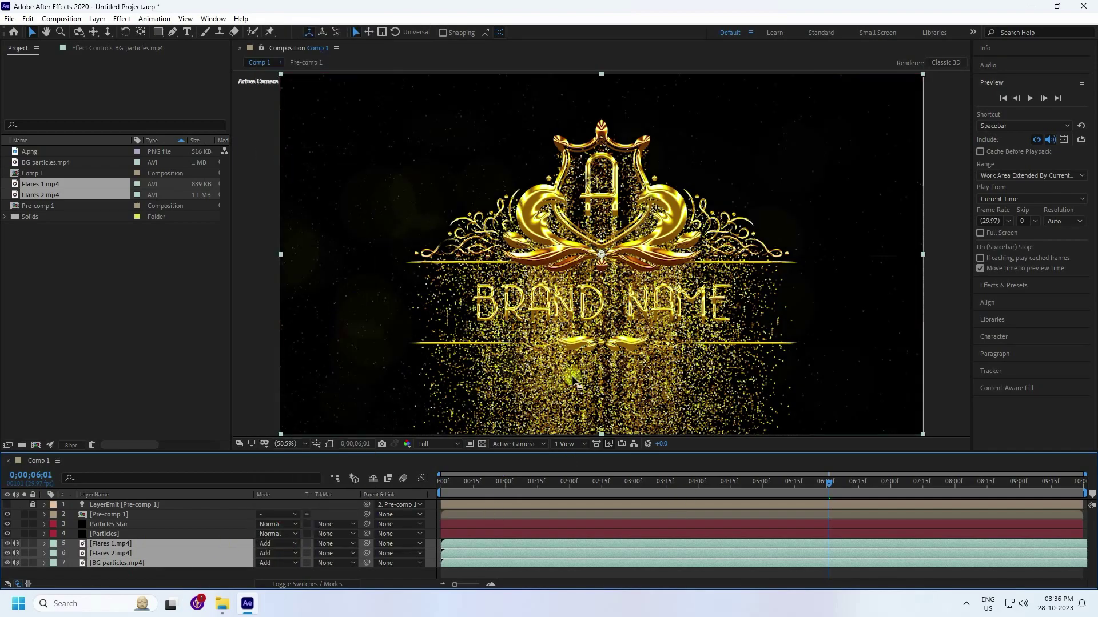
# Create a new solid named LIGHT and apply Video Copilot's Optical Flares to it
pyautogui.click(174, 576)
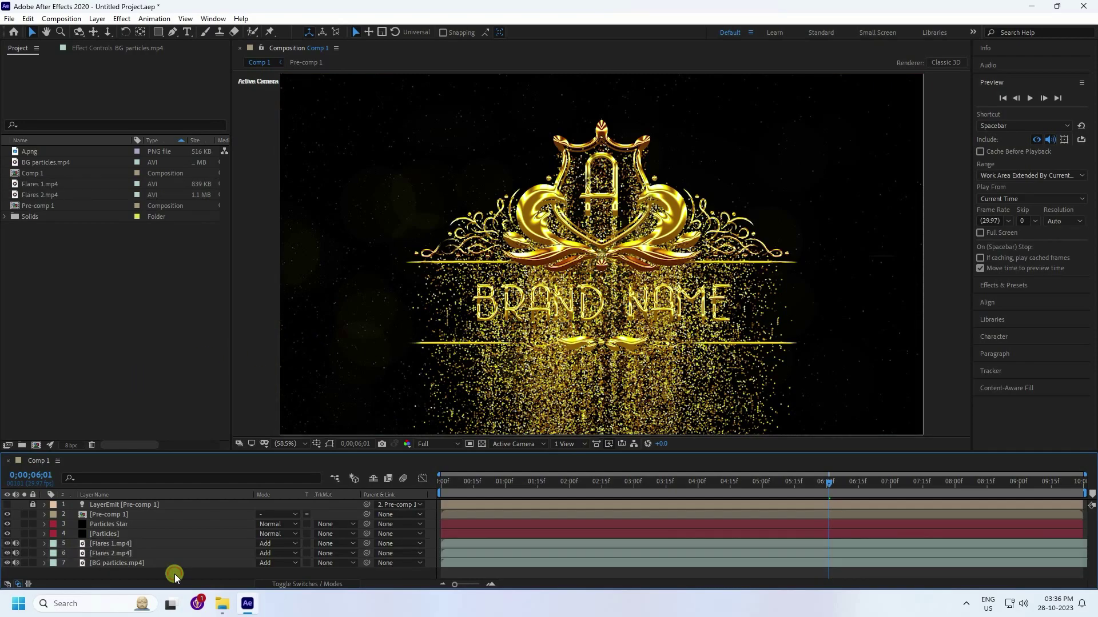
pyautogui.rightClick(175, 575)
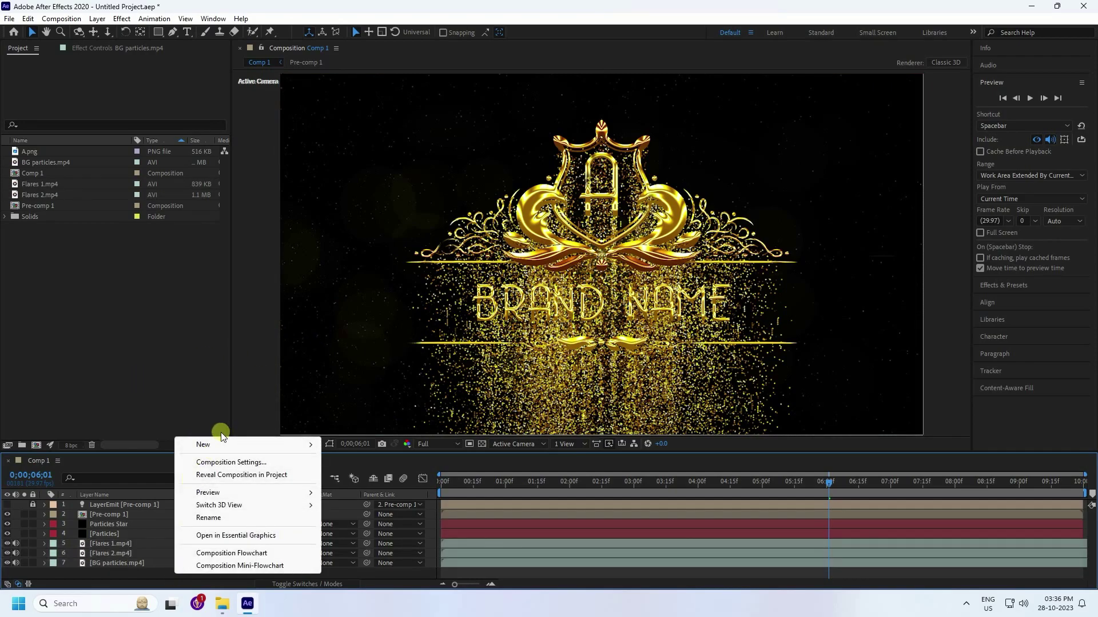
pyautogui.moveTo(316, 444)
pyautogui.click(358, 477)
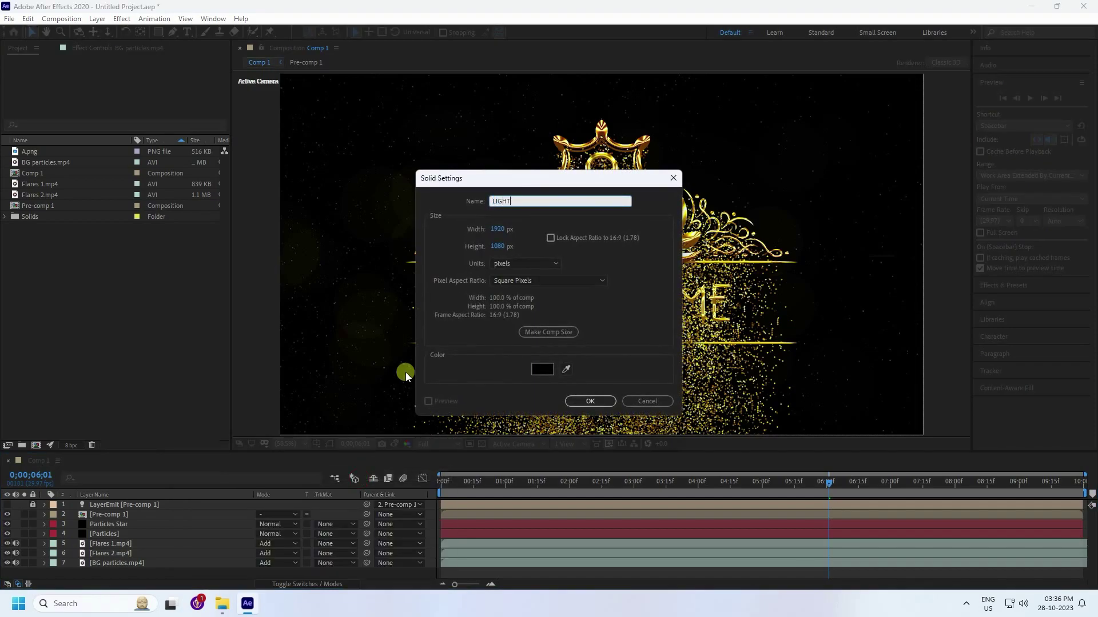
pyautogui.press('Return')
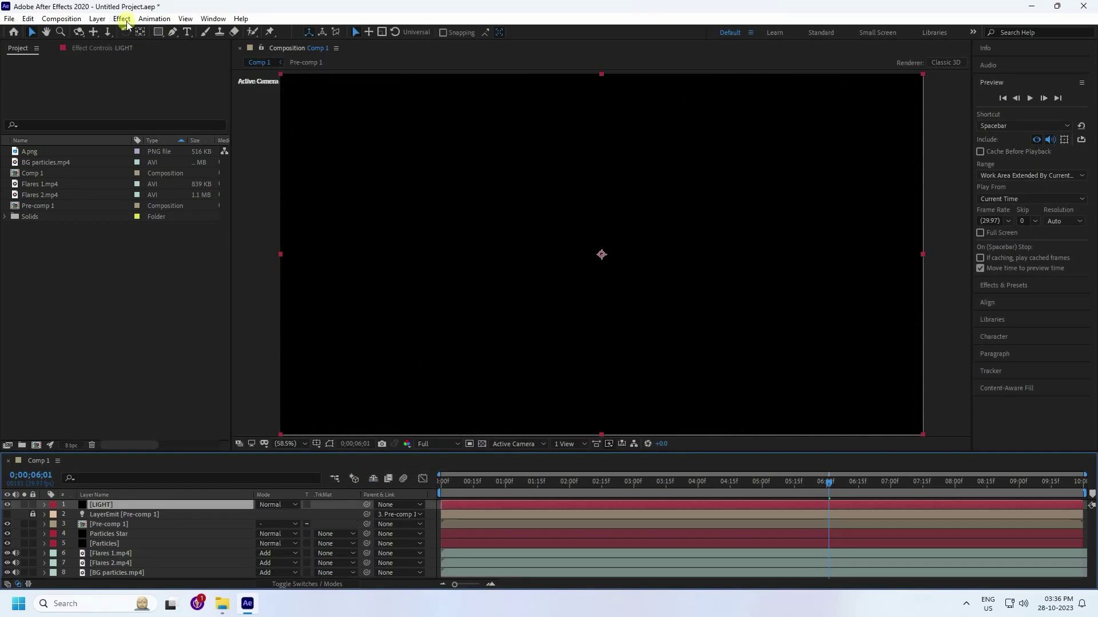
pyautogui.click(126, 21)
pyautogui.moveTo(196, 378)
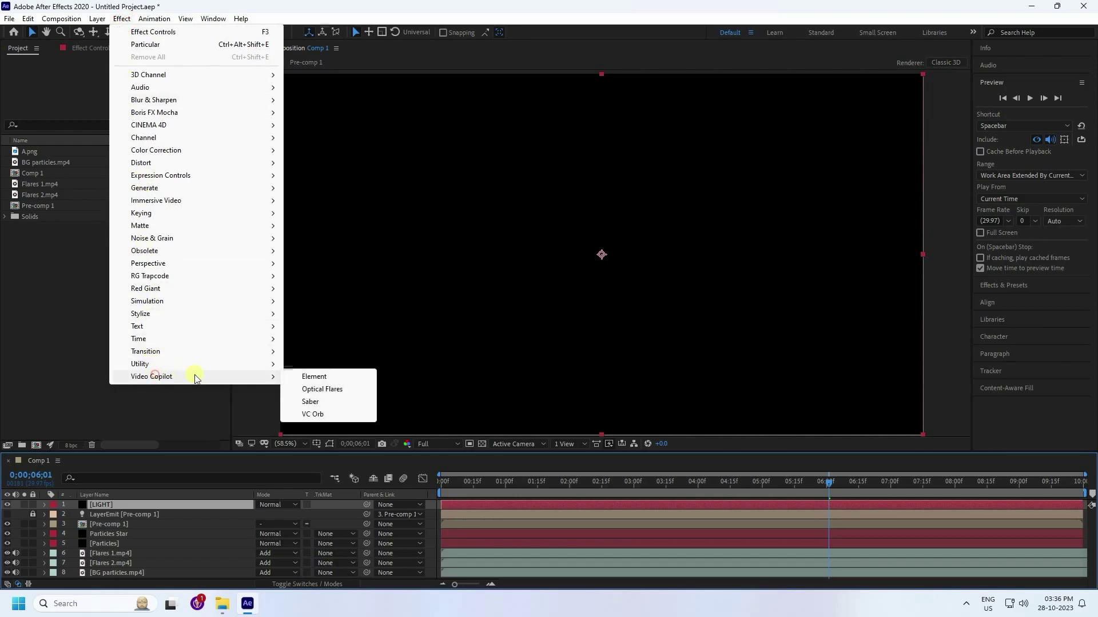
pyautogui.click(316, 389)
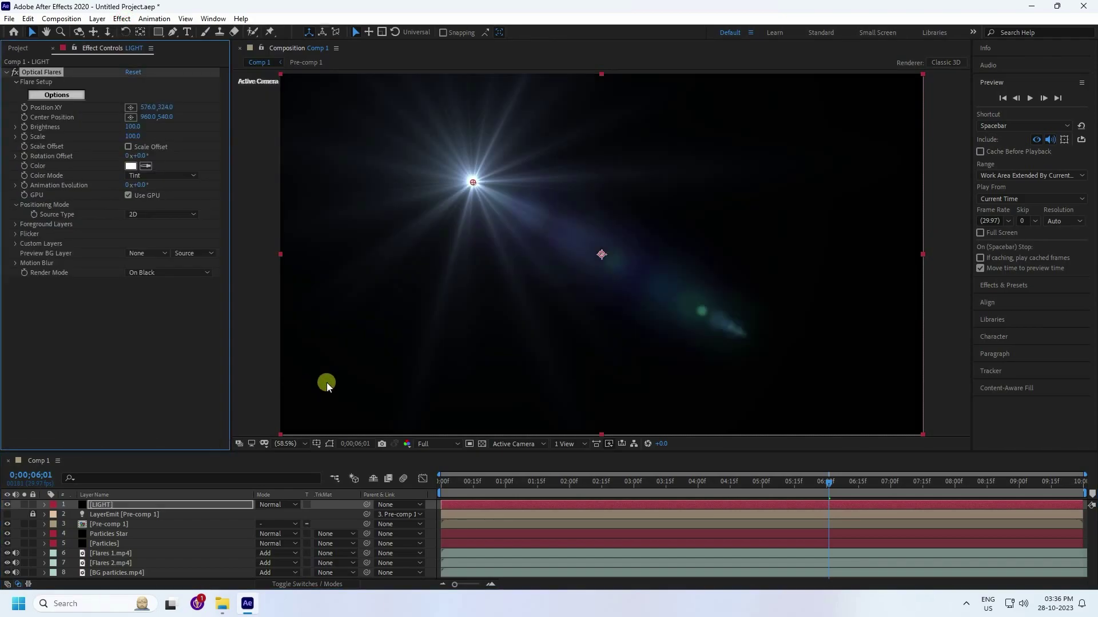
# Load the Motion Graphics > Golden Sun preset in the Optical Flares options
pyautogui.click(49, 98)
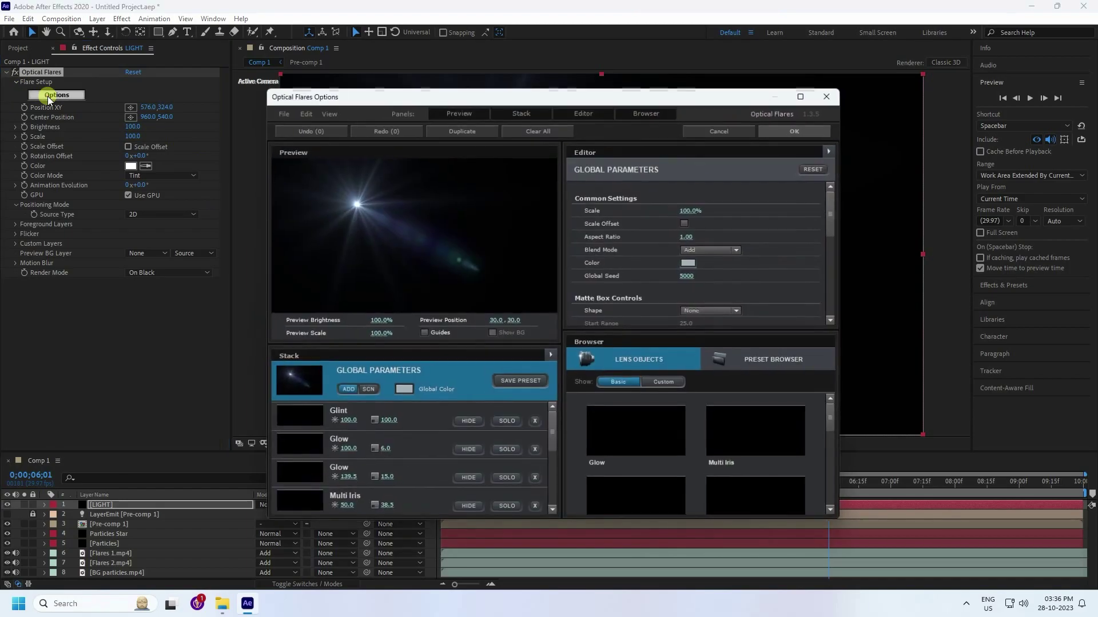
pyautogui.click(803, 96)
pyautogui.click(897, 345)
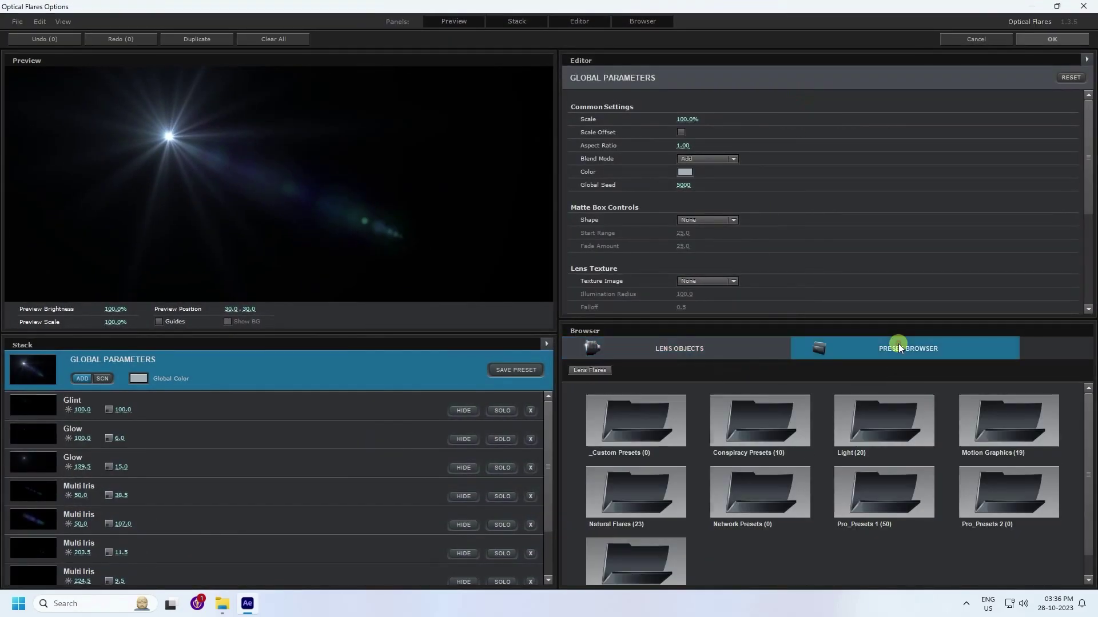
pyautogui.click(960, 406)
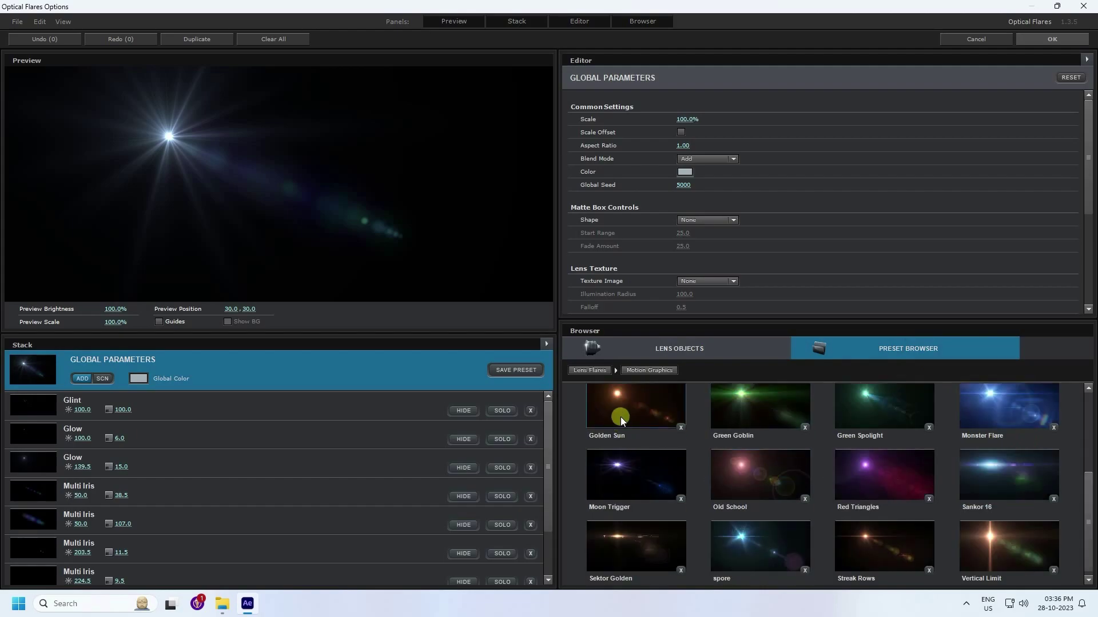
pyautogui.click(621, 416)
pyautogui.click(1054, 43)
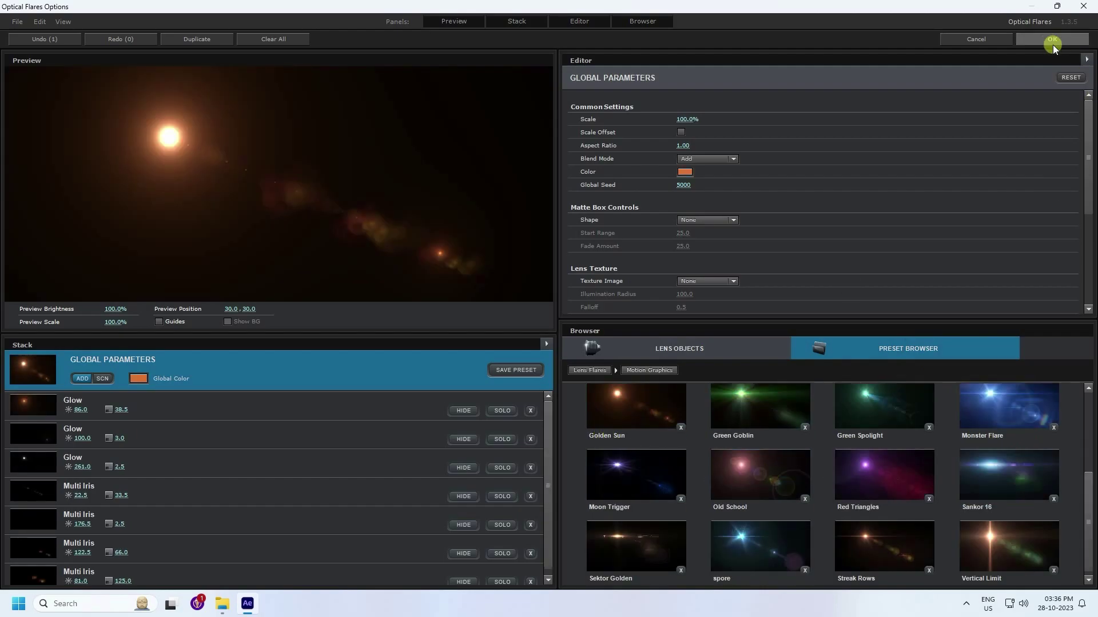
pyautogui.click(284, 326)
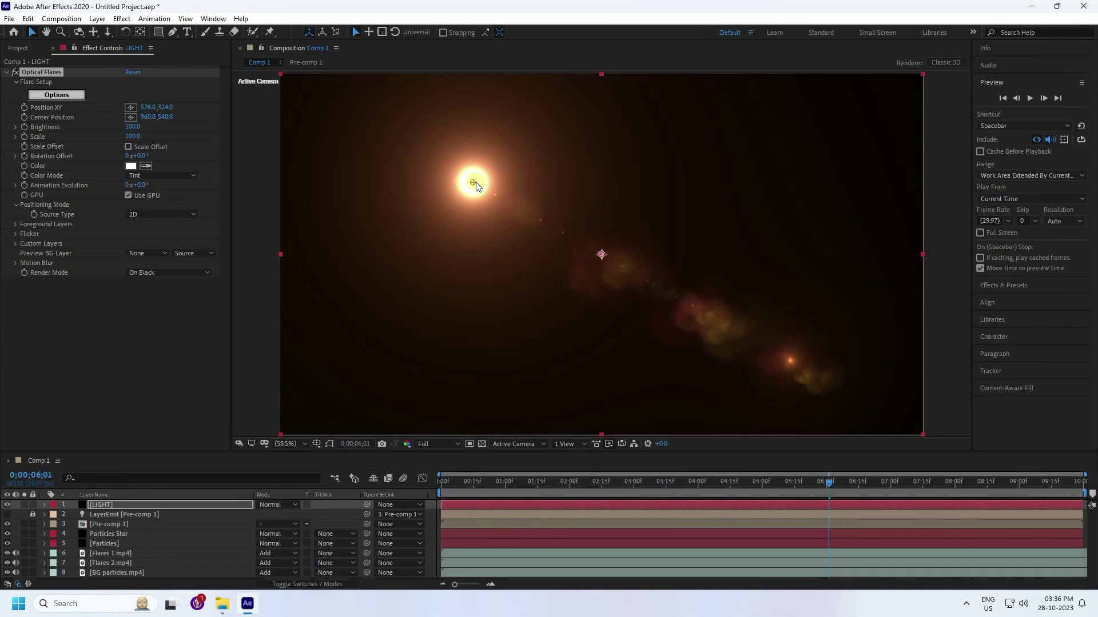
# Move the flare to the frame's top edge, set Brightness to 125, and blend LIGHT with Add
pyautogui.moveTo(476, 184); pyautogui.dragTo(599, 63)
pyautogui.click(163, 118)
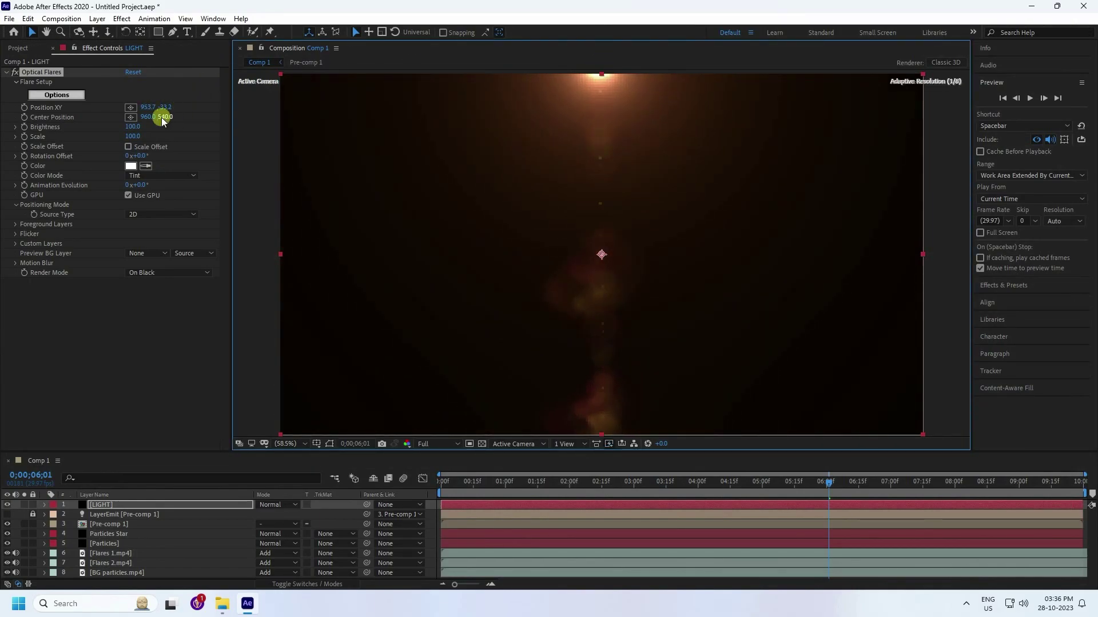
pyautogui.click(133, 127)
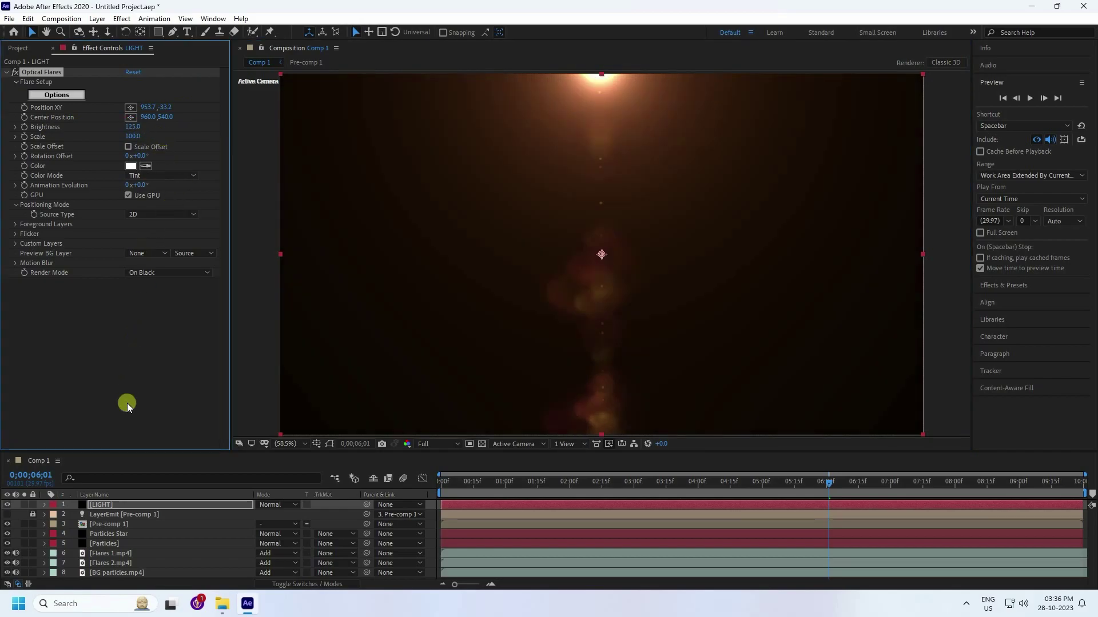
pyautogui.click(280, 505)
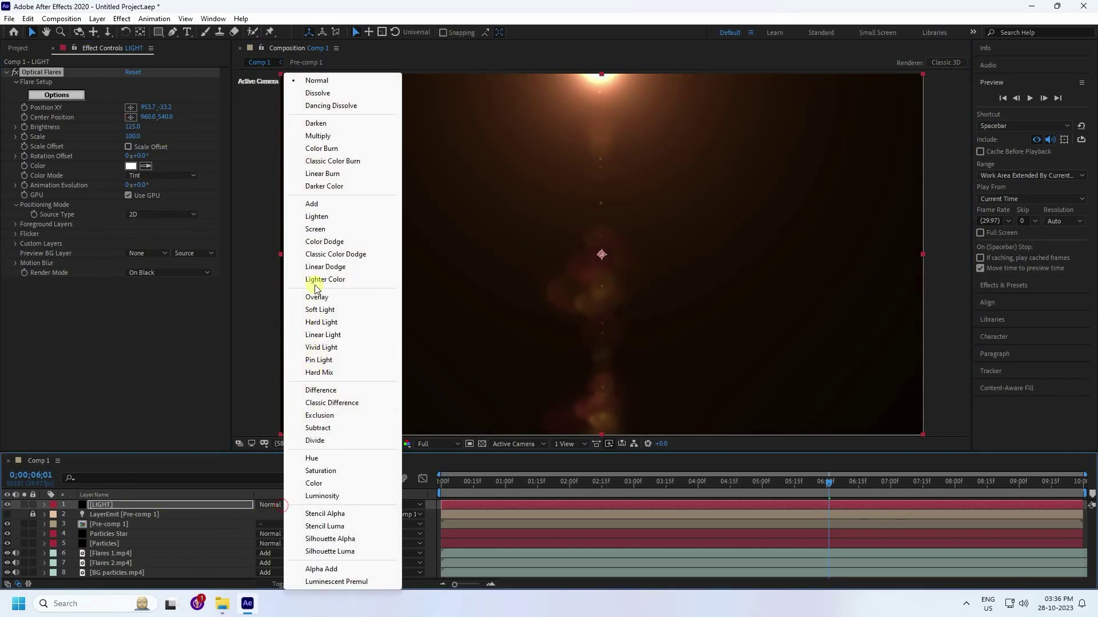
pyautogui.click(313, 205)
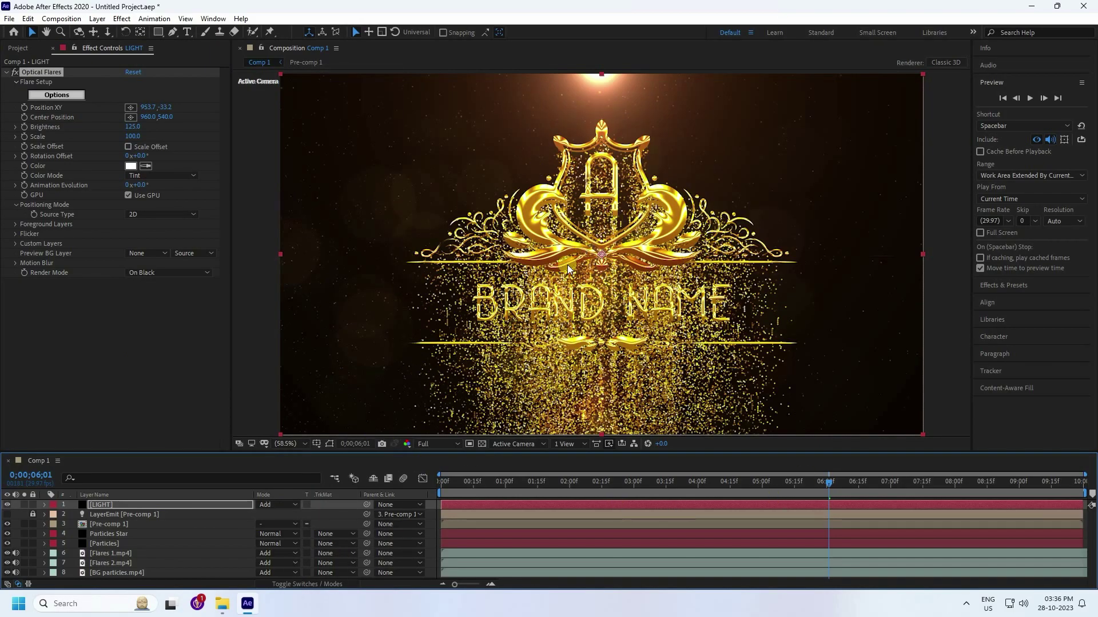
# Zoom to 100% to inspect particles under BRAND NAME, then fit the frame back in view
pyautogui.press(',')
pyautogui.press('/')
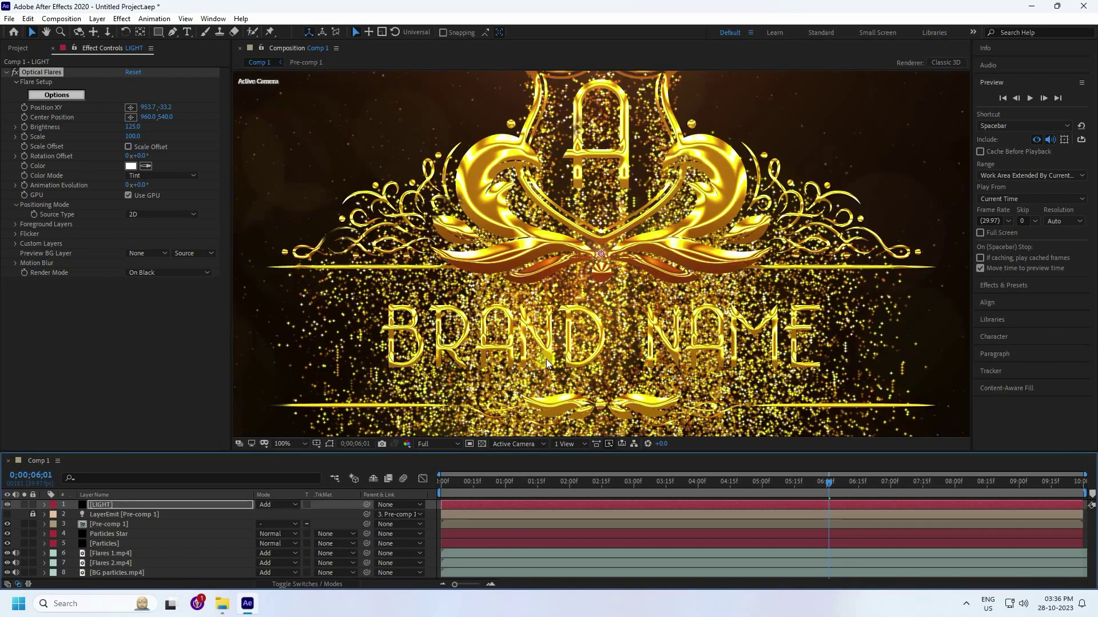
pyautogui.moveTo(574, 280); pyautogui.dragTo(570, 202)
pyautogui.press('v')
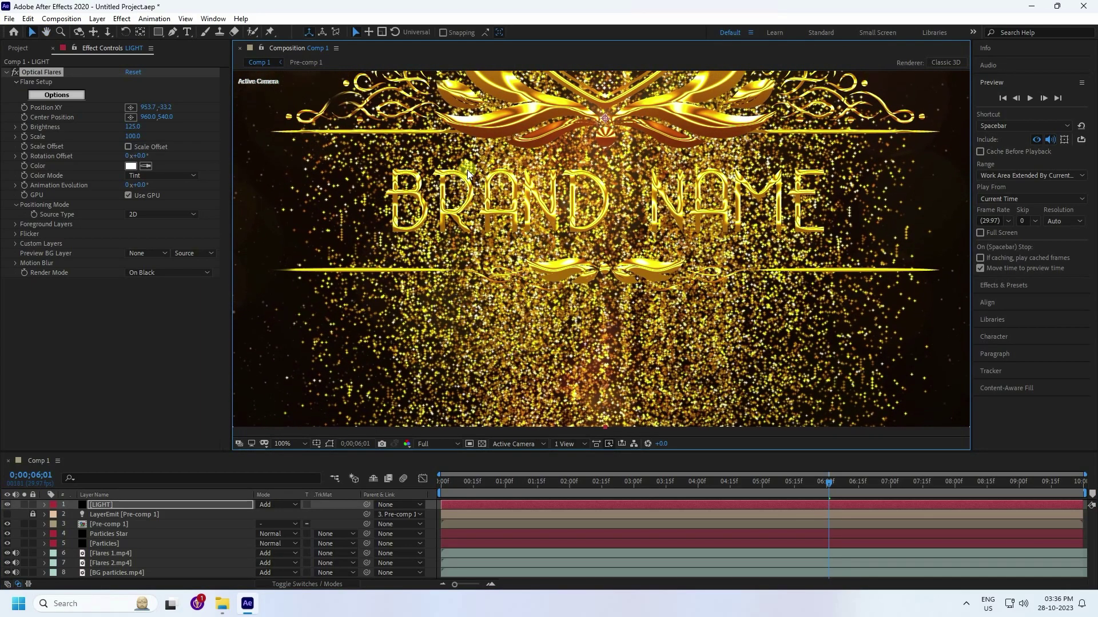
pyautogui.click(297, 448)
pyautogui.click(307, 252)
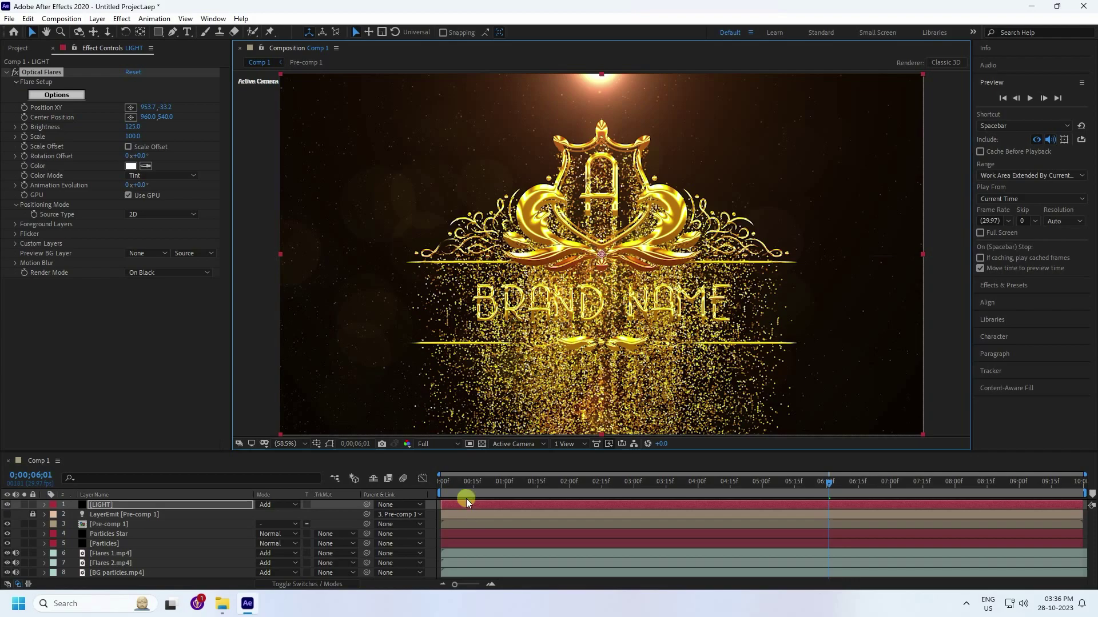
# Play Comp 1 back from 0;00;00;00
pyautogui.moveTo(470, 487); pyautogui.dragTo(441, 484)
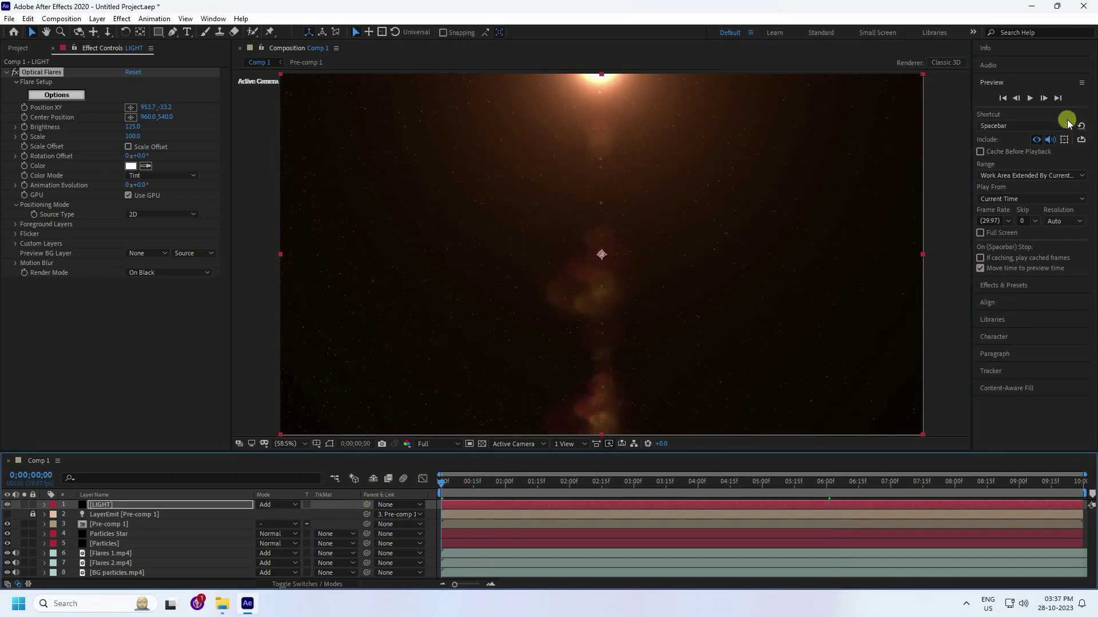
pyautogui.click(1031, 100)
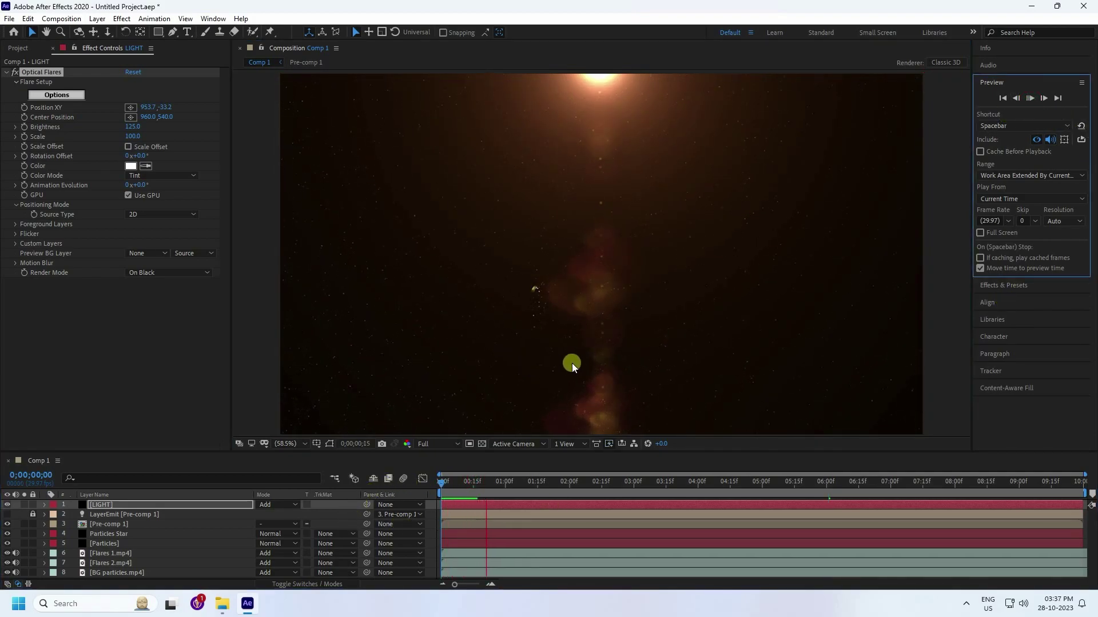